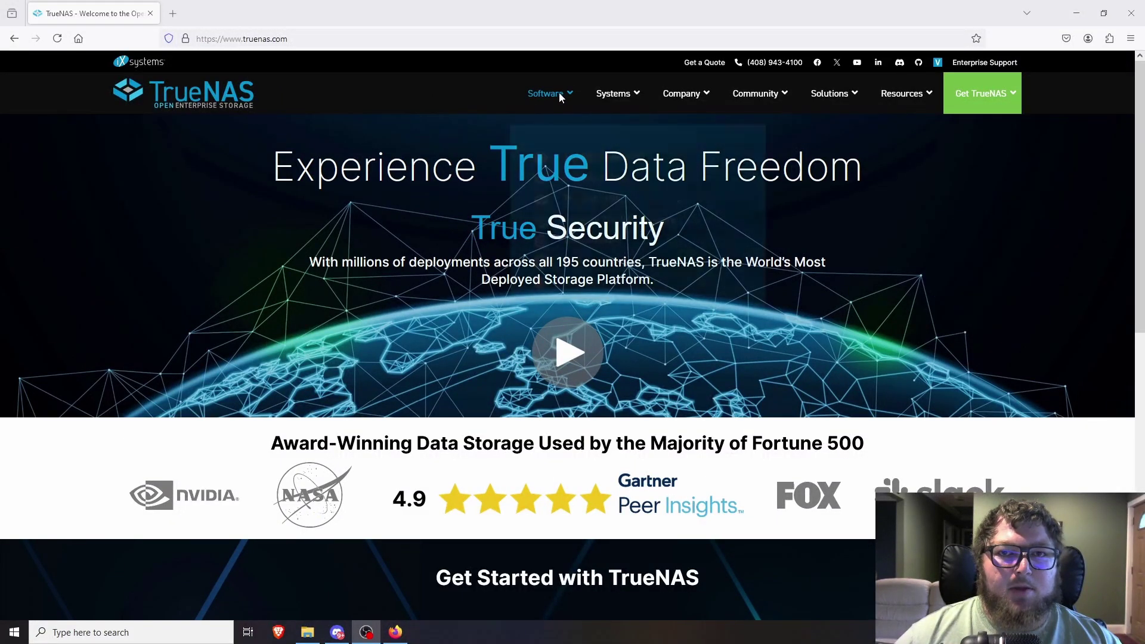
Open the TrueNAS SCALE product page from the Software menu, then its DOWNLOAD SCALE page.
{"action": "mouse_move", "coordinate": [560, 92]}
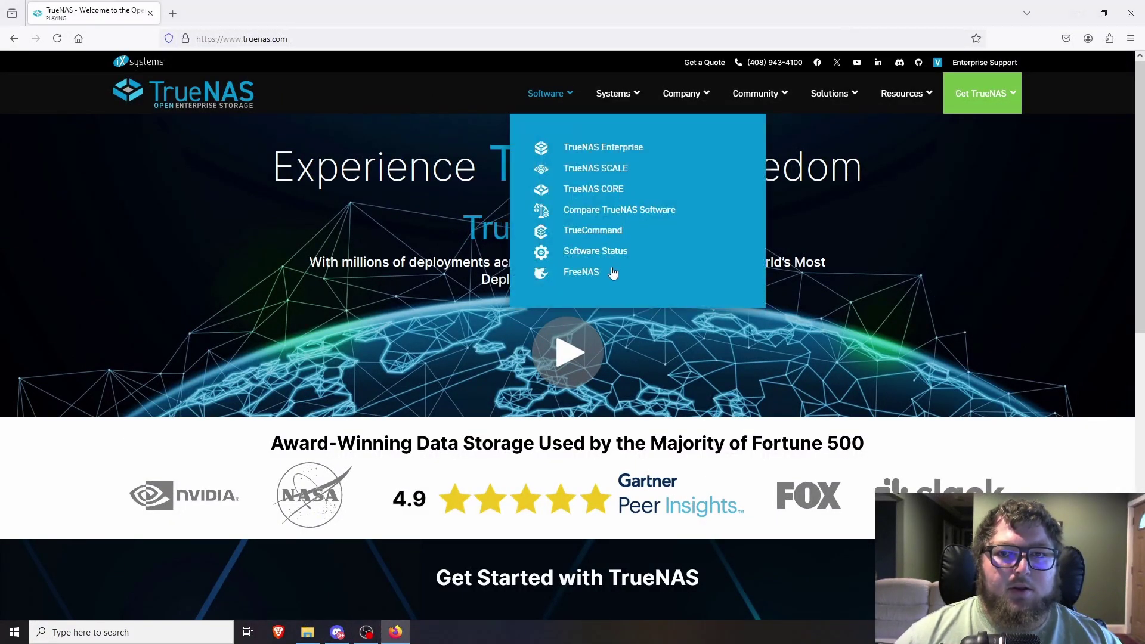
{"action": "left_click", "coordinate": [604, 169]}
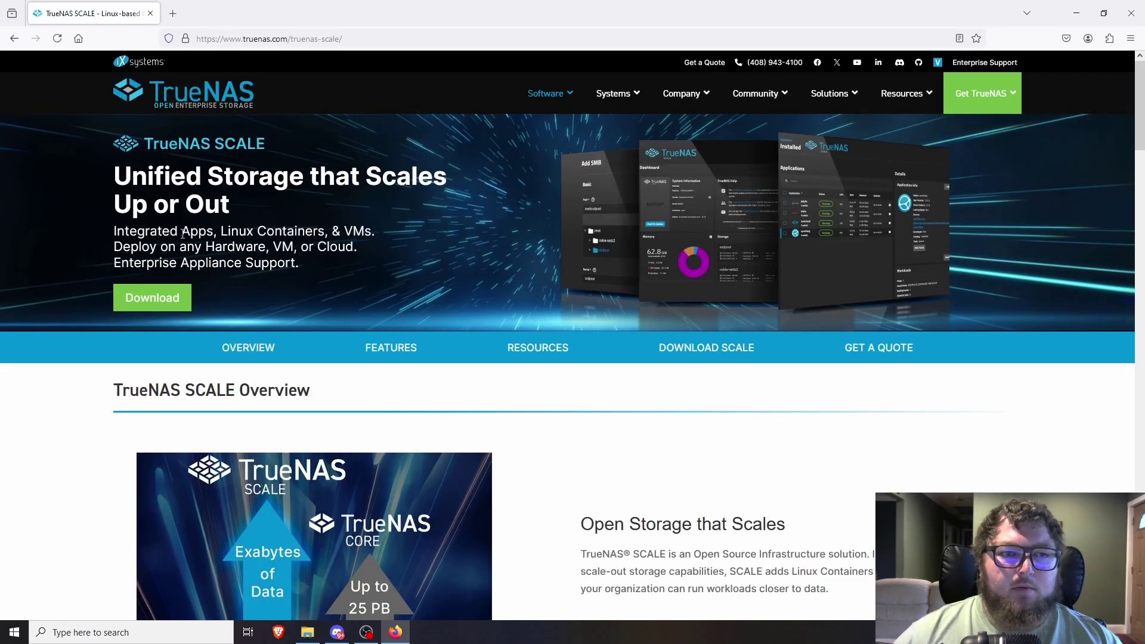
{"action": "left_click_drag", "start_coordinate": [111, 231], "coordinate": [353, 231]}
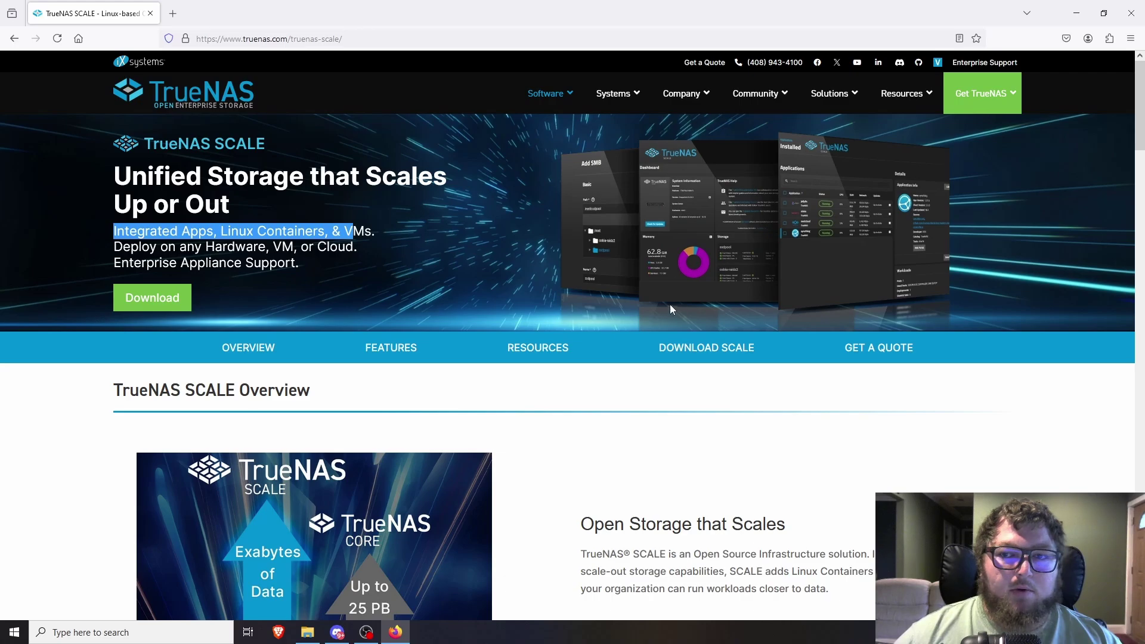
{"action": "scroll", "coordinate": [537, 307], "scroll_direction": "down", "scroll_amount": 3}
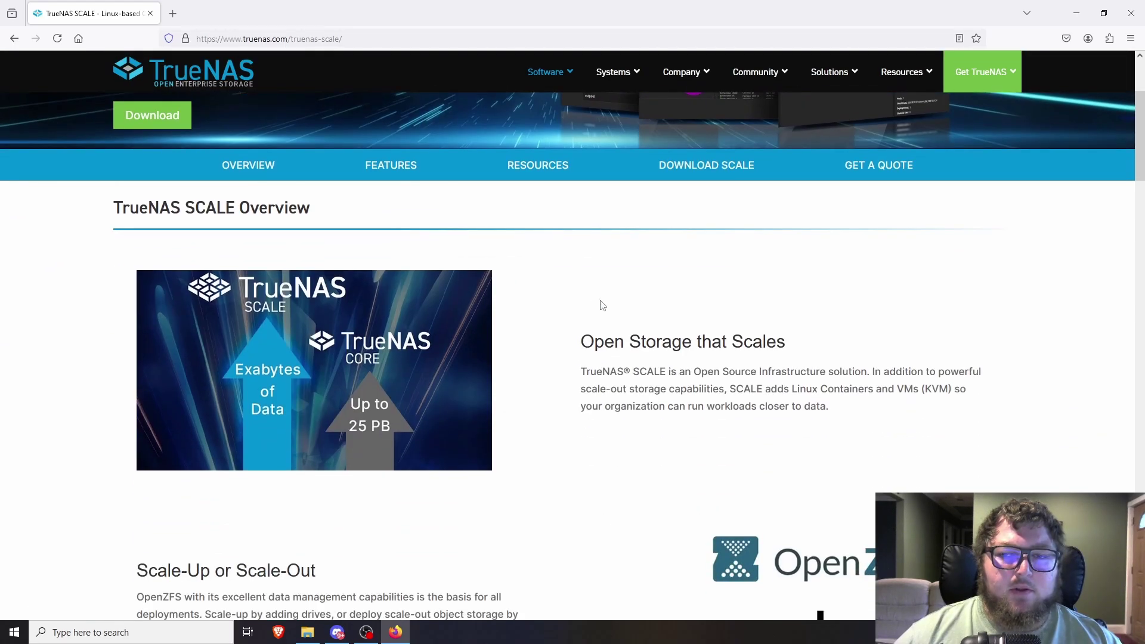
{"action": "left_click", "coordinate": [708, 174]}
{"action": "scroll", "coordinate": [589, 331], "scroll_direction": "down", "scroll_amount": 2}
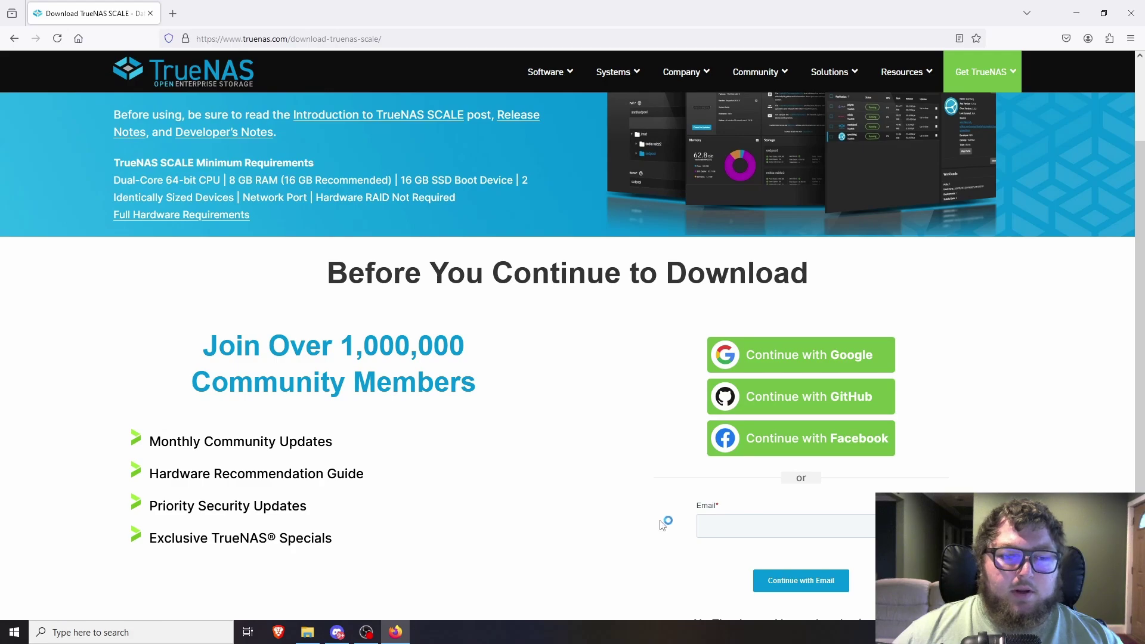
{"action": "scroll", "coordinate": [777, 530], "scroll_direction": "down", "scroll_amount": 2}
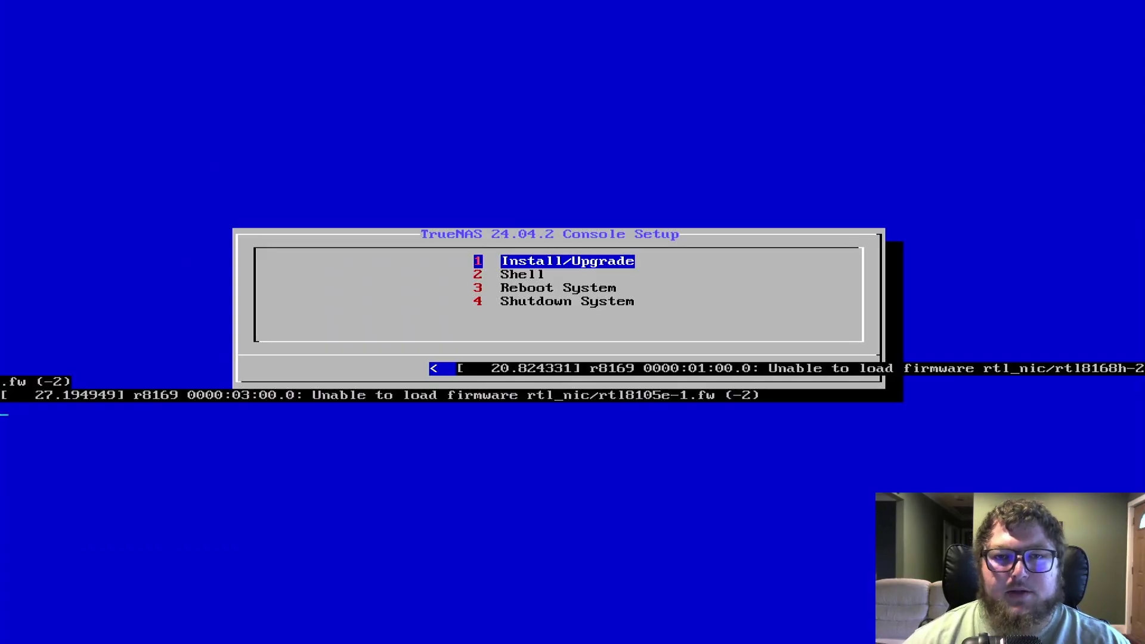
Highlight Install/Upgrade in the TrueNAS 24.04.2 Console Setup menu.
{"action": "key", "text": "Down"}
{"action": "key", "text": "Up"}
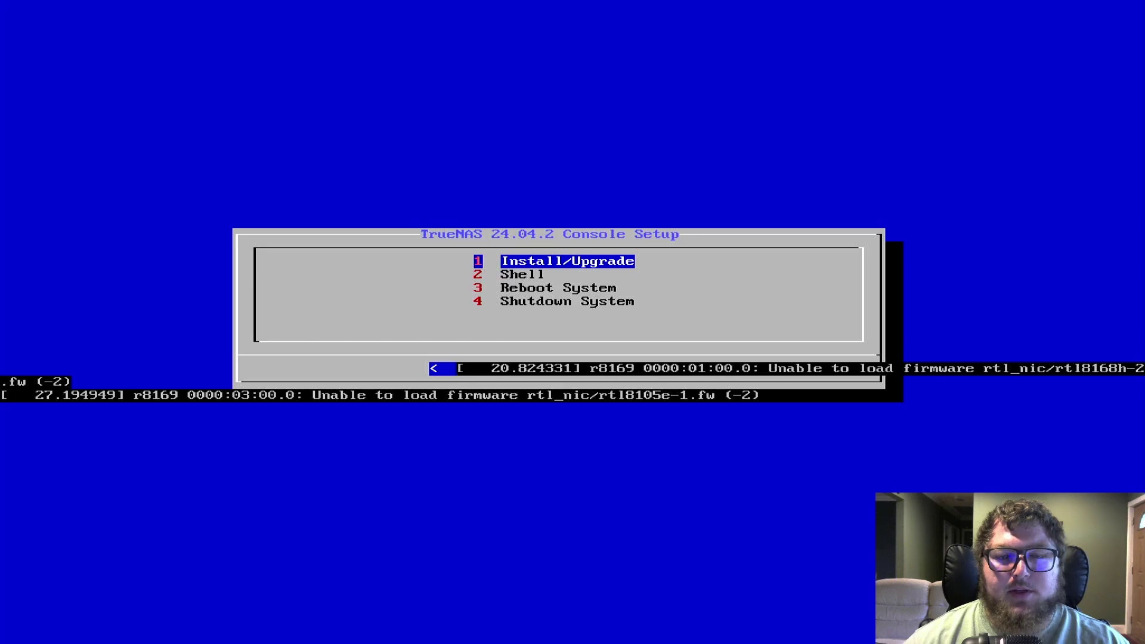
Start 1 Install/Upgrade from the console setup menu.
{"action": "key", "text": "Down"}
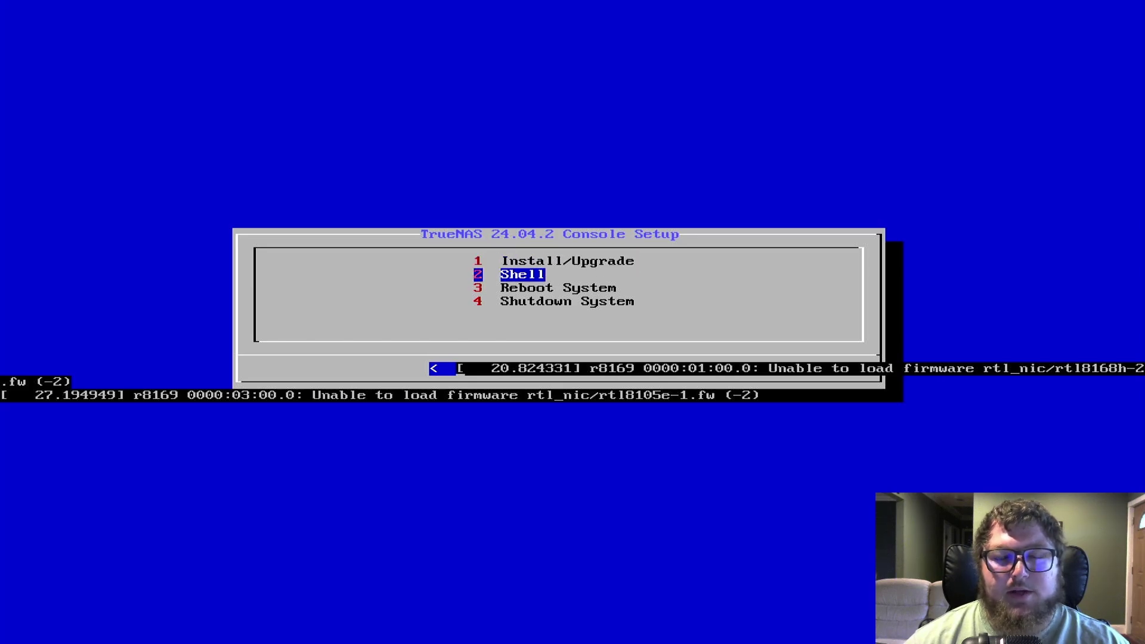
{"action": "key", "text": "Down"}
{"action": "key", "text": "Down"}
{"action": "key", "text": "Up"}
{"action": "key", "text": "Up"}
{"action": "key", "text": "Up"}
{"action": "key", "text": "Return"}
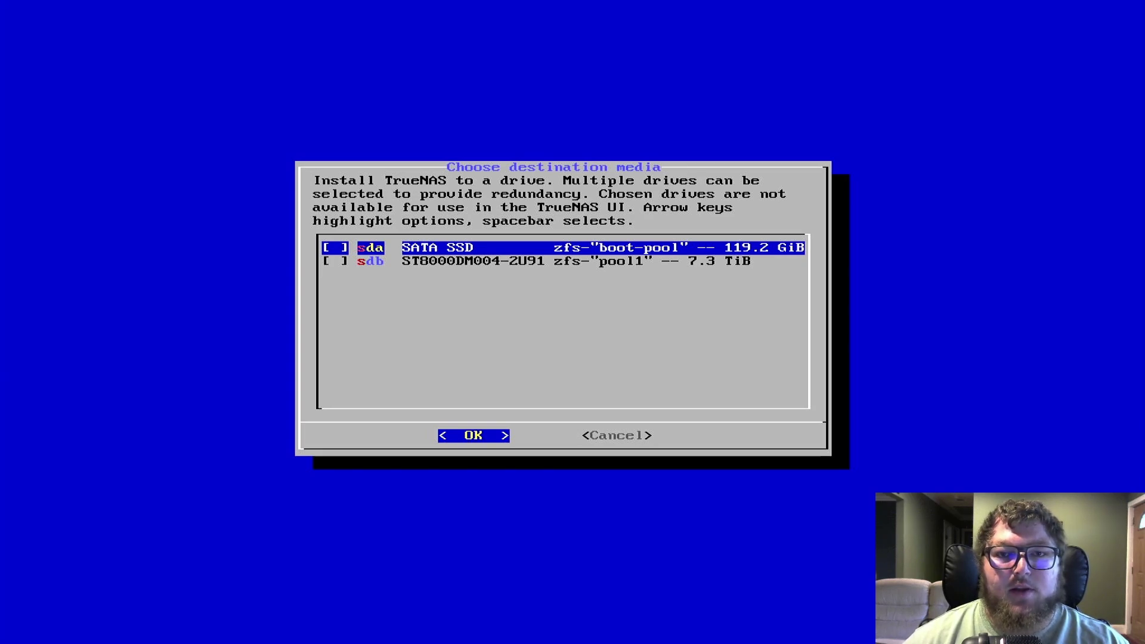
Select the 119.2 GiB SATA SSD sda as the install destination and confirm.
{"action": "key", "text": "Down"}
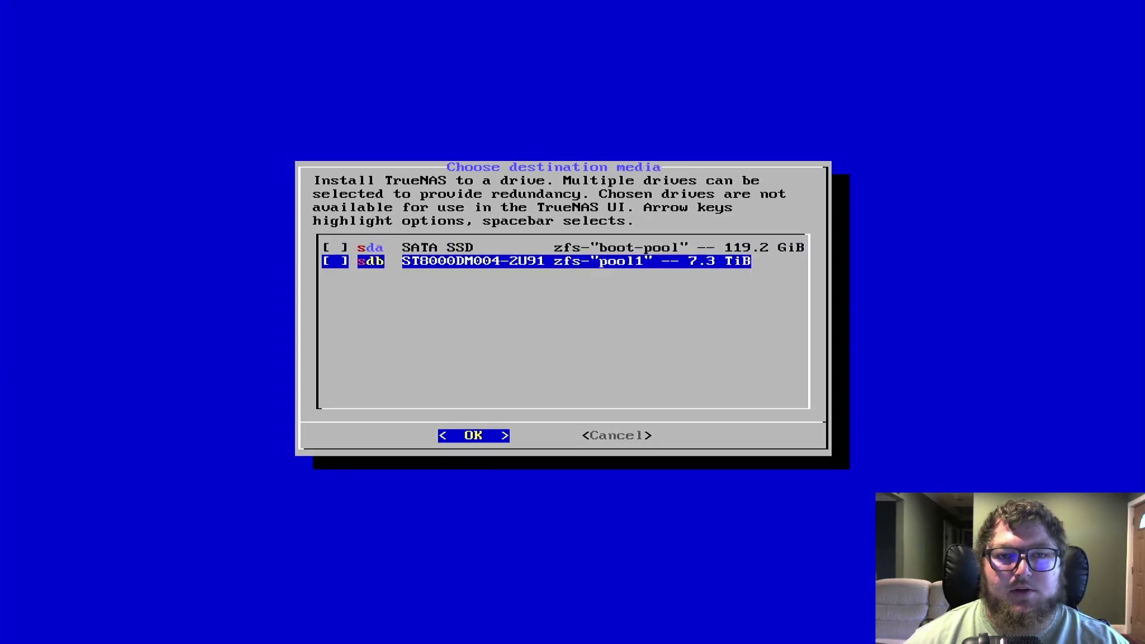
{"action": "key", "text": "Up"}
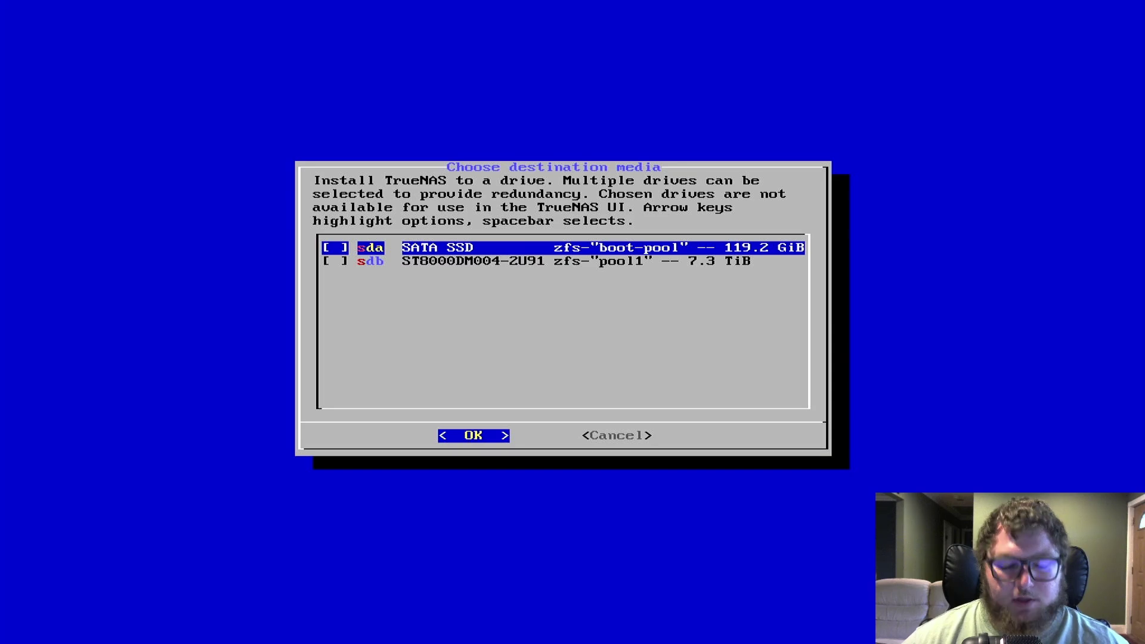
{"action": "key", "text": "space"}
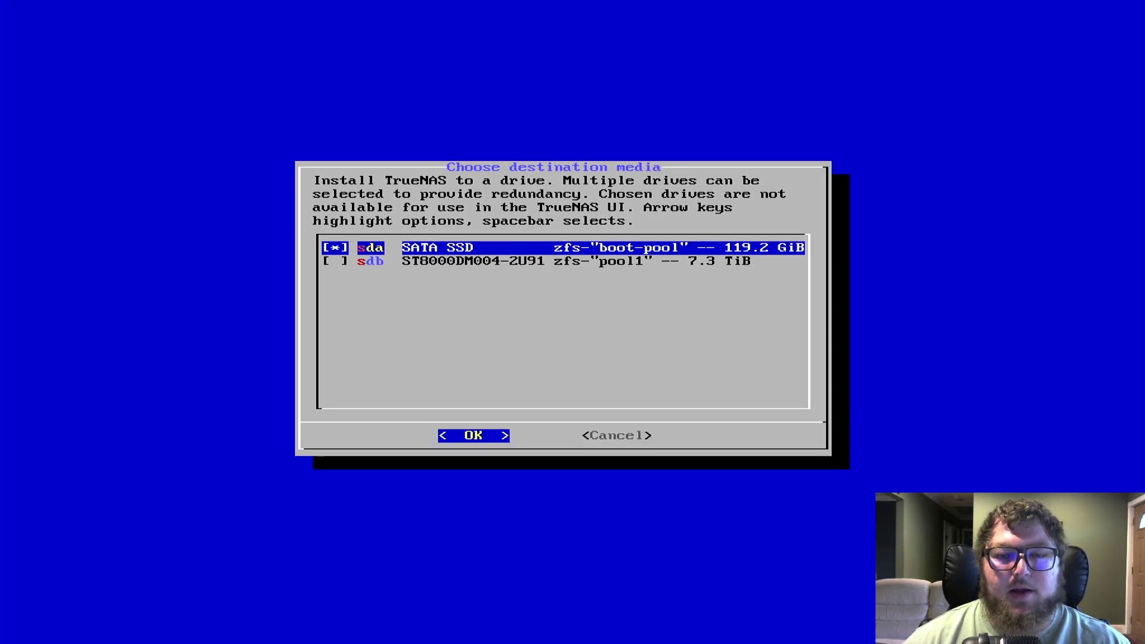
{"action": "key", "text": "Return"}
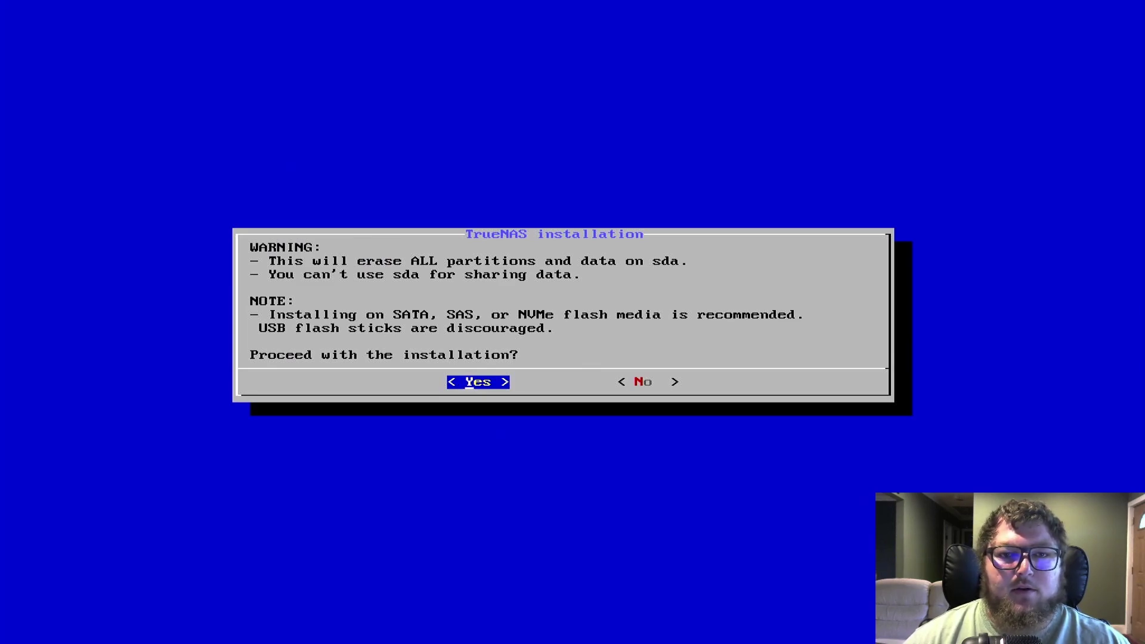
Confirm erasing sda, set and confirm the admin user's password, and create 16GB swap.
{"action": "key", "text": "Return"}
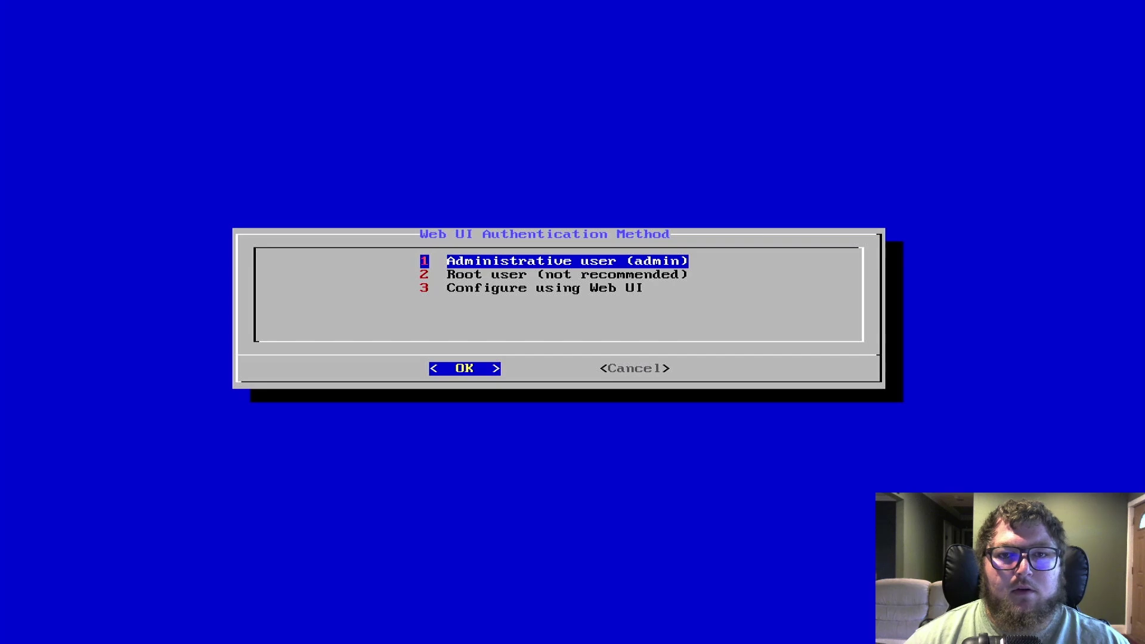
{"action": "key", "text": "Return"}
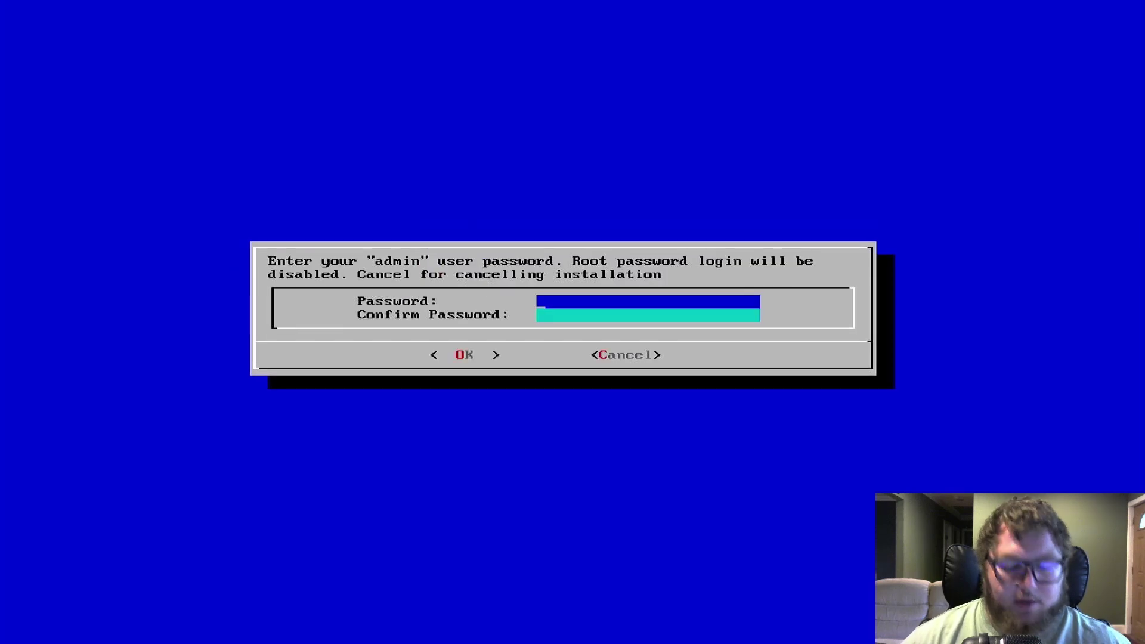
{"action": "type", "text": "********"}
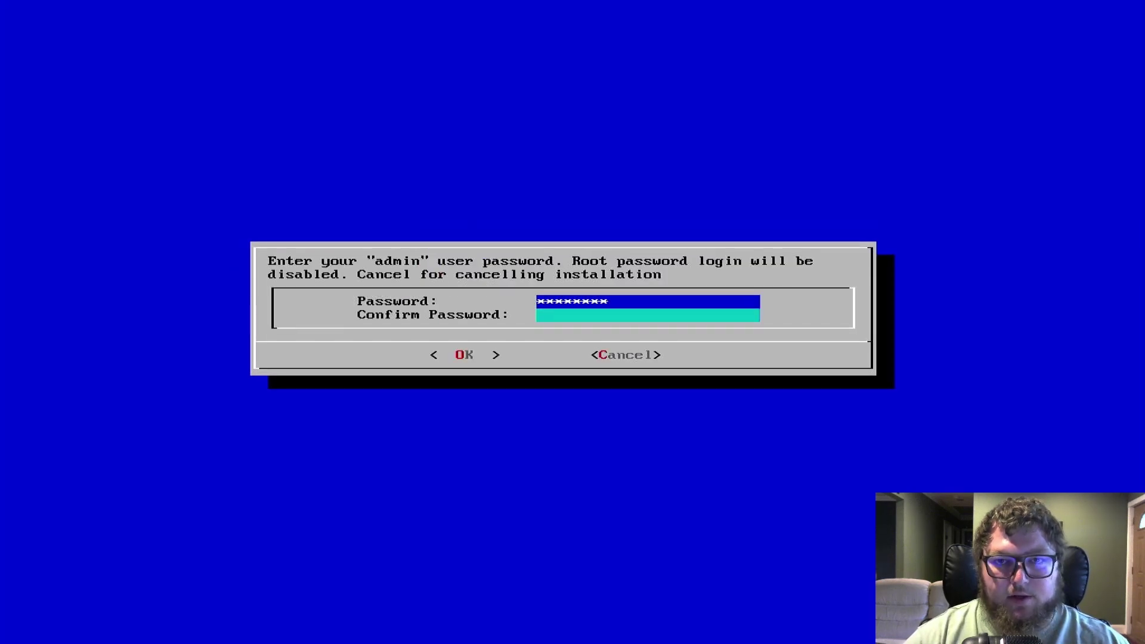
{"action": "key", "text": "Tab"}
{"action": "type", "text": "*********"}
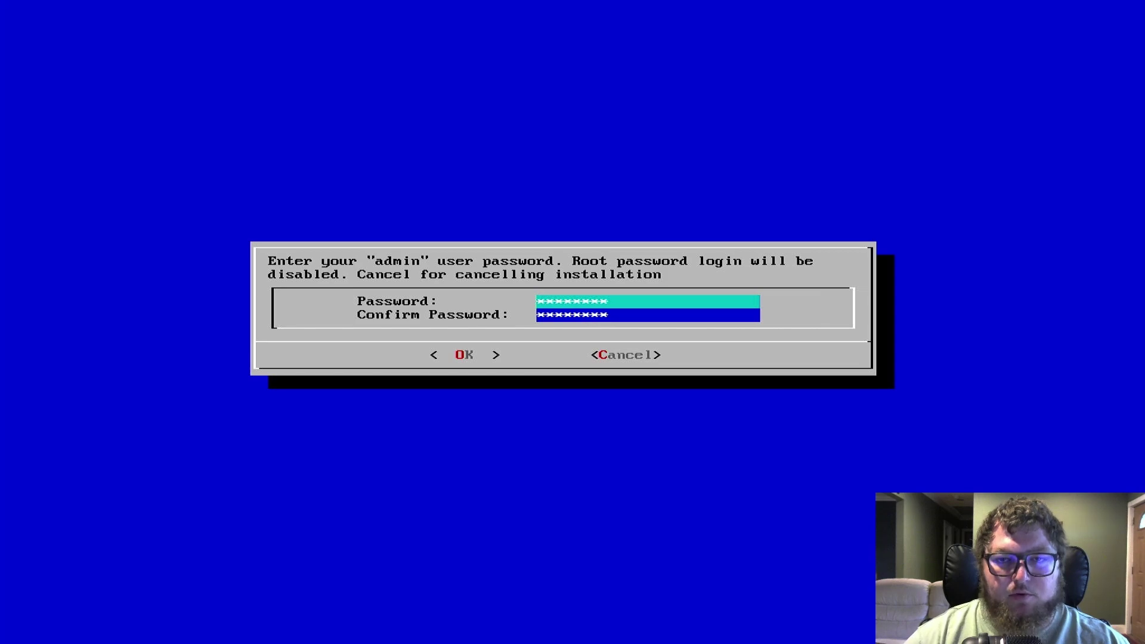
{"action": "key", "text": "Tab"}
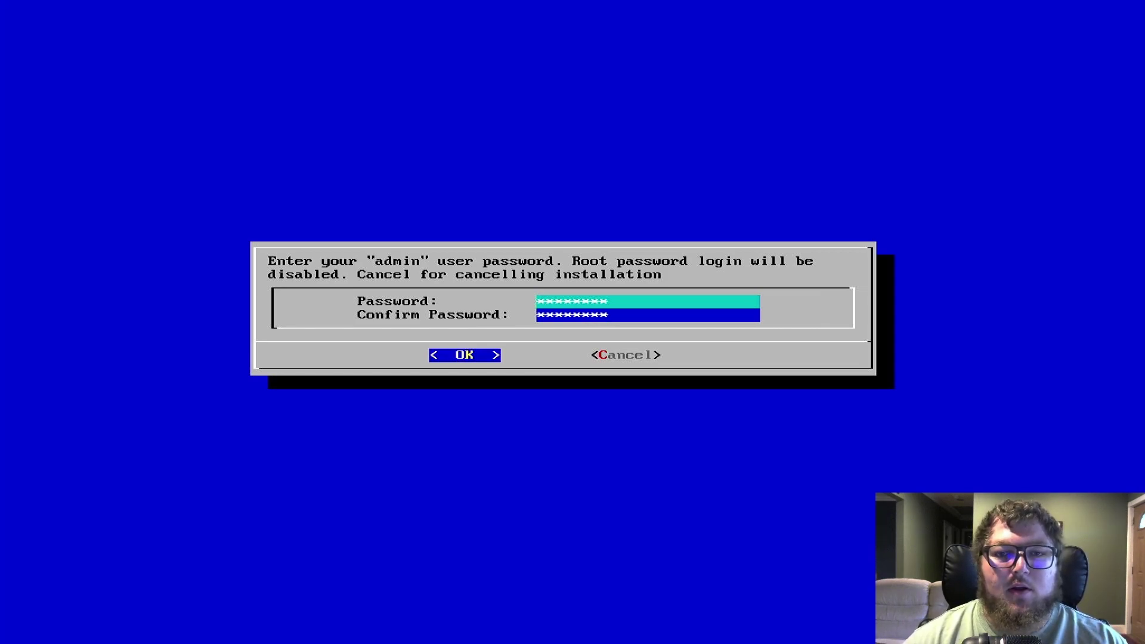
{"action": "key", "text": "Return"}
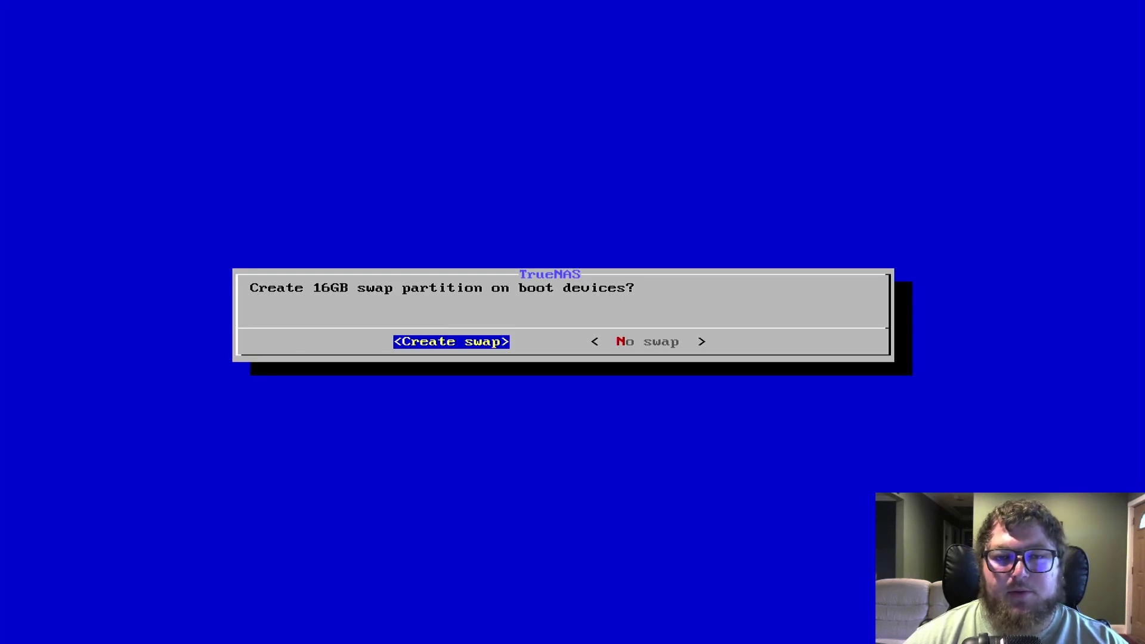
{"action": "key", "text": "Return"}
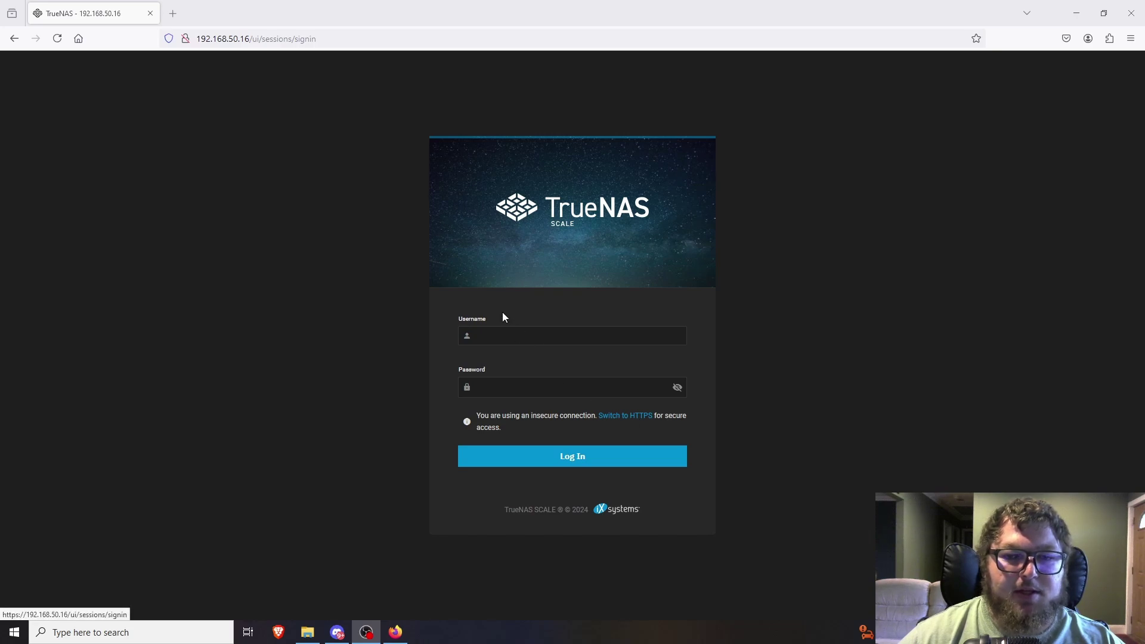
Sign in to the web UI as admin with the account password, declining Firefox's password save.
{"action": "left_click", "coordinate": [564, 337]}
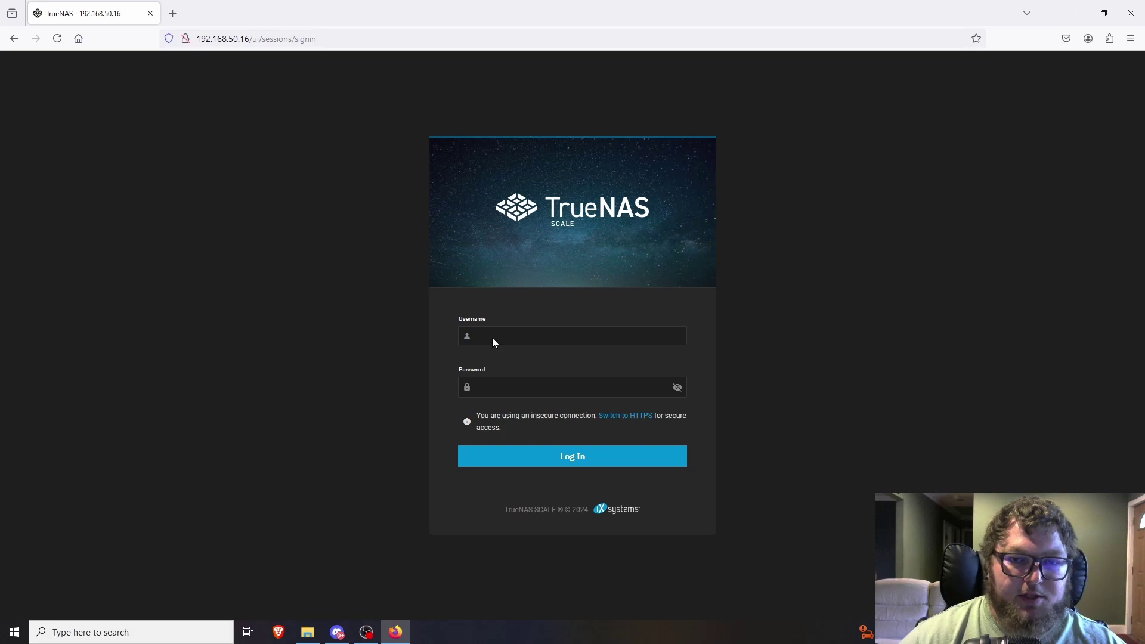
{"action": "left_click", "coordinate": [477, 336]}
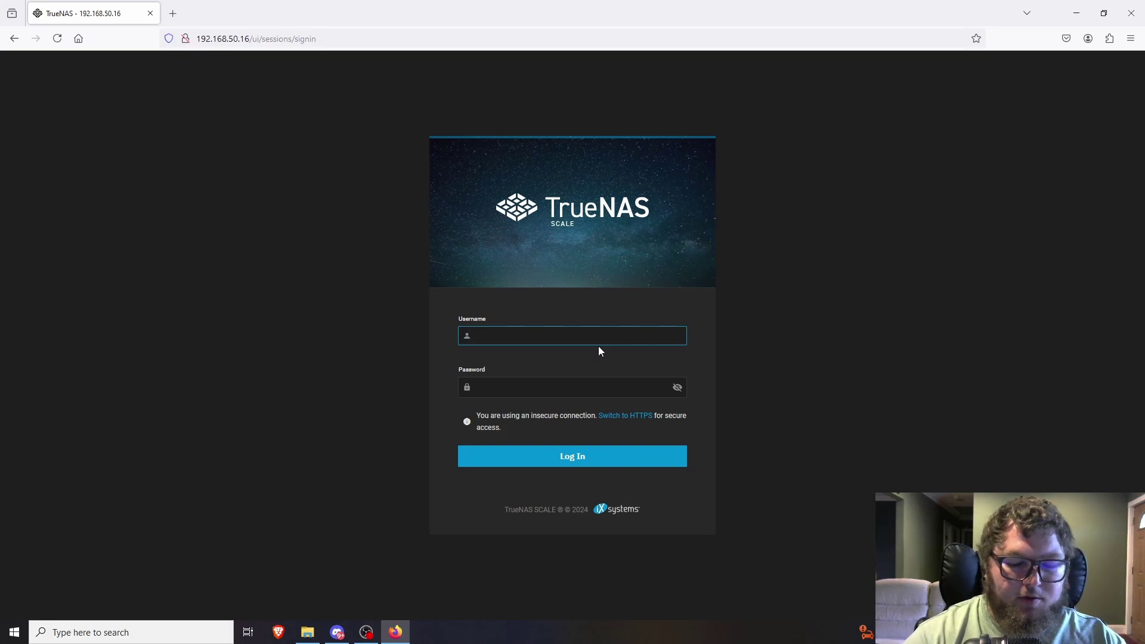
{"action": "type", "text": "admin"}
{"action": "key", "text": "Tab"}
{"action": "type", "text": "***"}
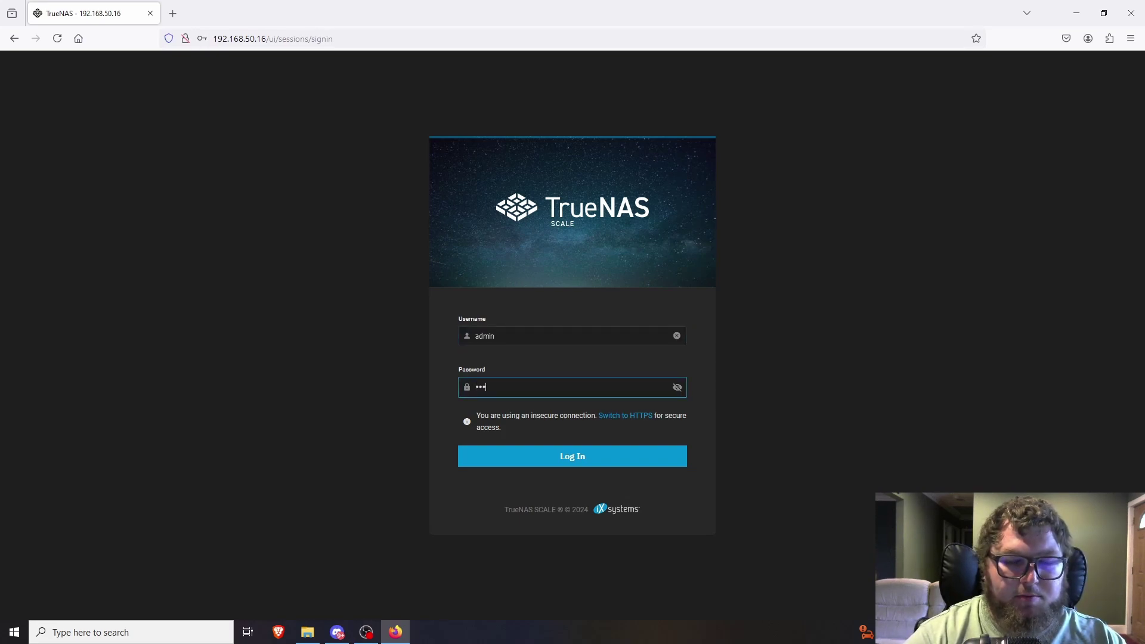
{"action": "key", "text": "BackSpace"}
{"action": "key", "text": "BackSpace"}
{"action": "key", "text": "BackSpace"}
{"action": "type", "text": "********"}
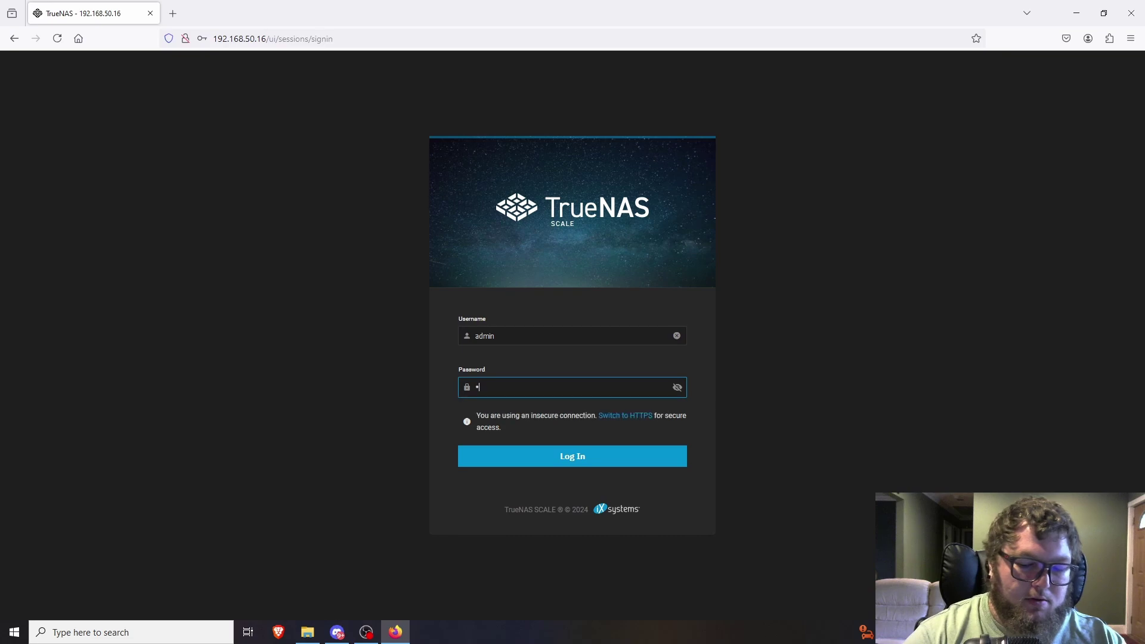
{"action": "key", "text": "Return"}
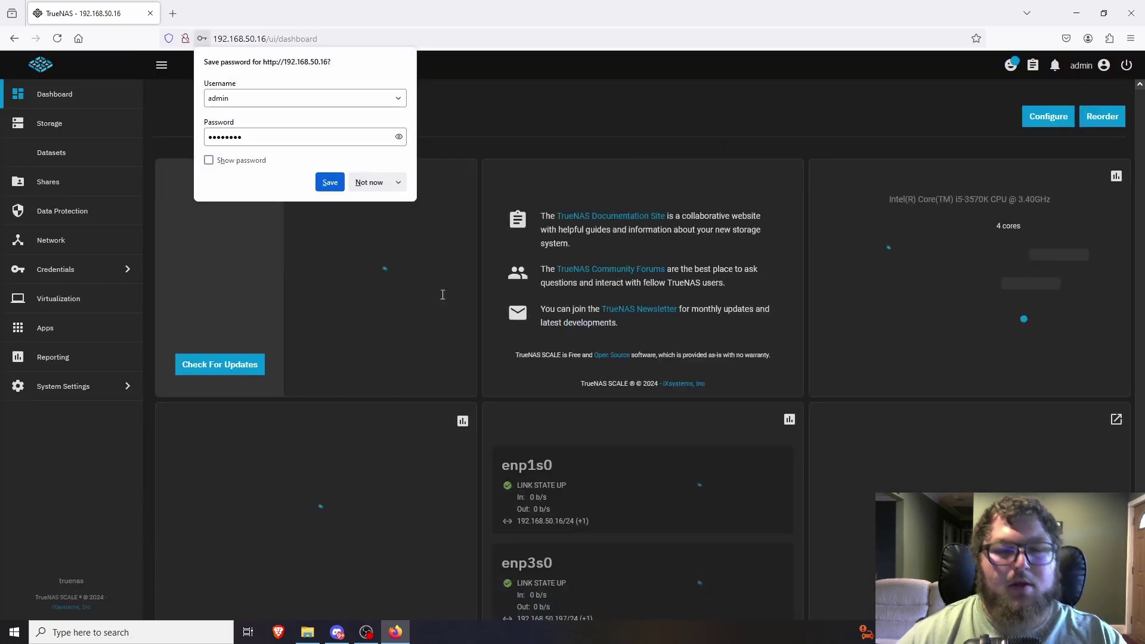
{"action": "left_click", "coordinate": [370, 181]}
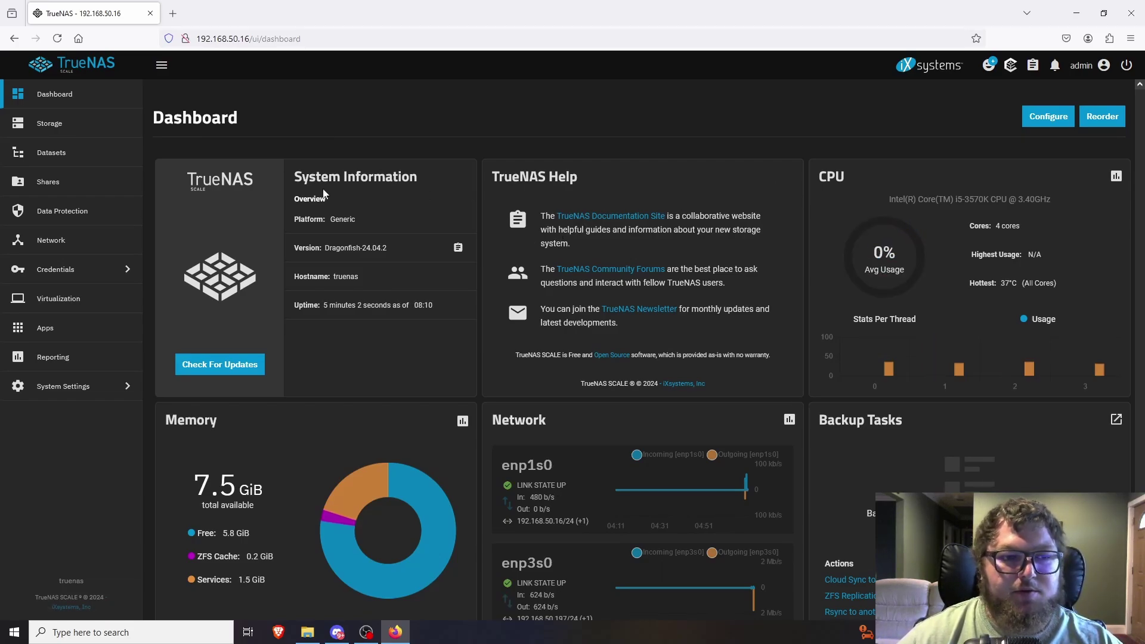
Go to Credentials > Local Users and start adding a new user.
{"action": "left_click", "coordinate": [57, 280]}
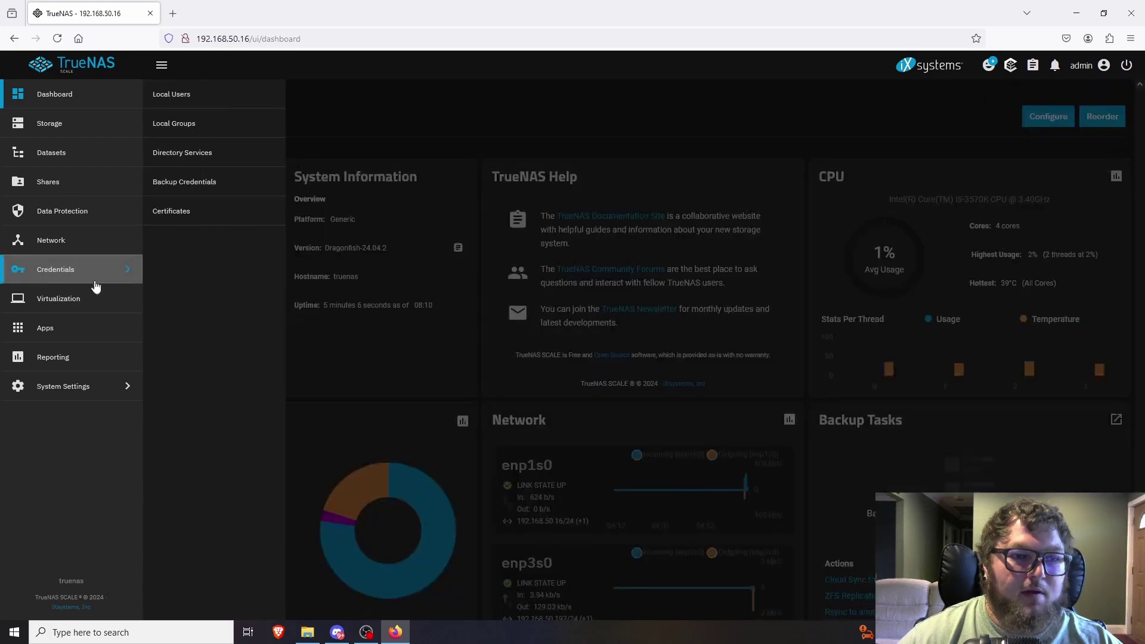
{"action": "left_click", "coordinate": [195, 95]}
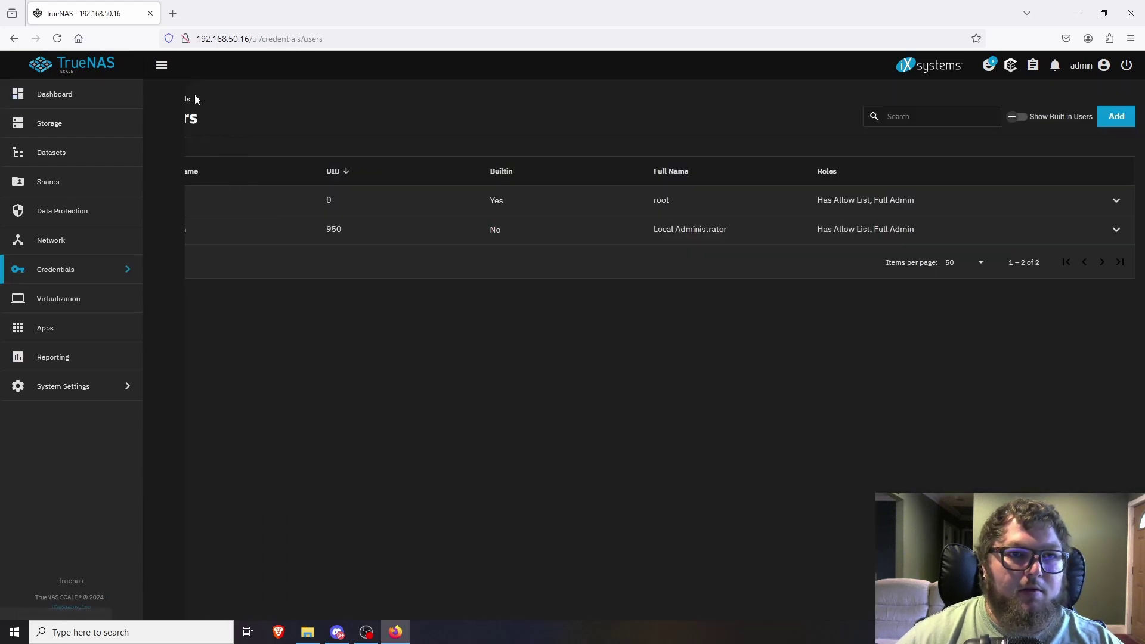
{"action": "left_click", "coordinate": [1118, 117]}
Enter the new user's full name, a password and its confirmation, then save.
{"action": "left_click", "coordinate": [752, 198]}
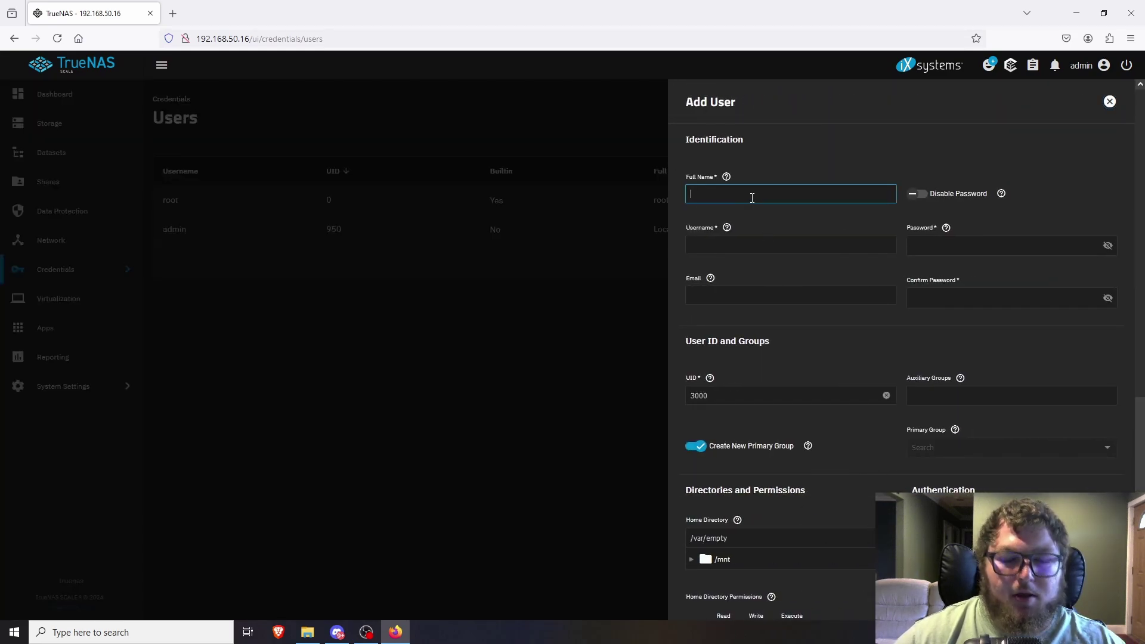
{"action": "type", "text": "carmine"}
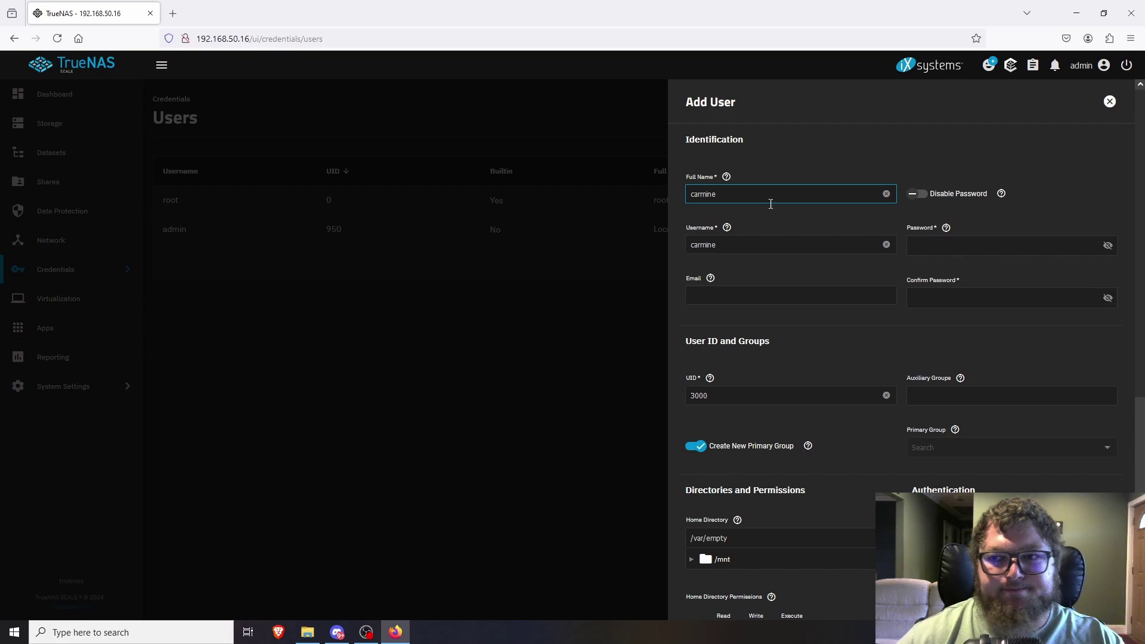
{"action": "left_click", "coordinate": [947, 250]}
{"action": "type", "text": "password"}
{"action": "left_click", "coordinate": [913, 298]}
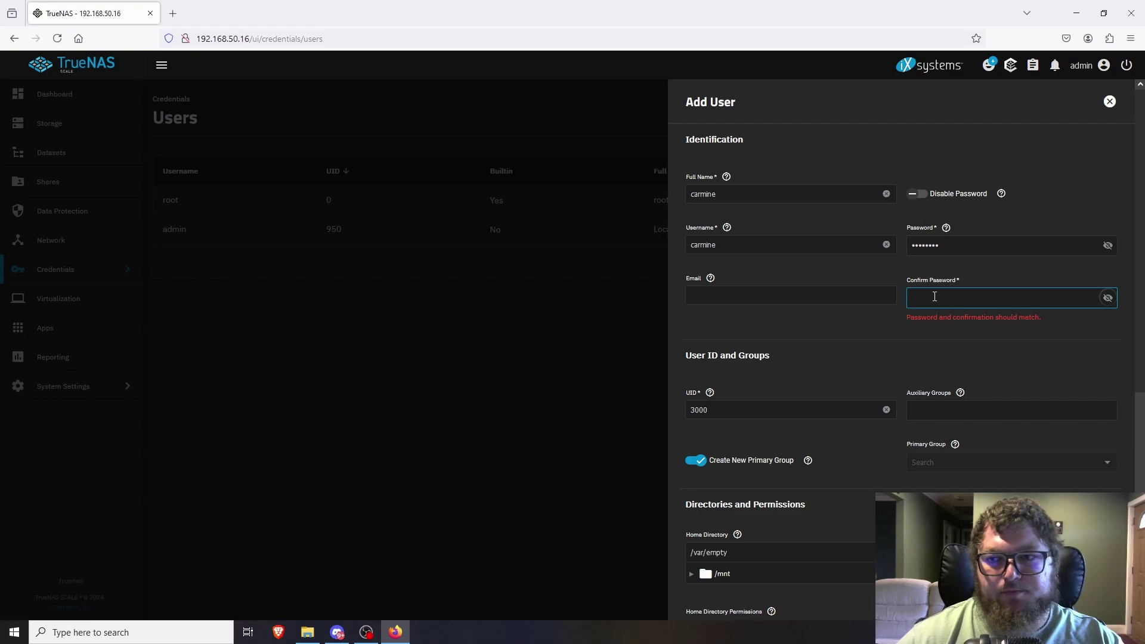
{"action": "type", "text": "passwo"}
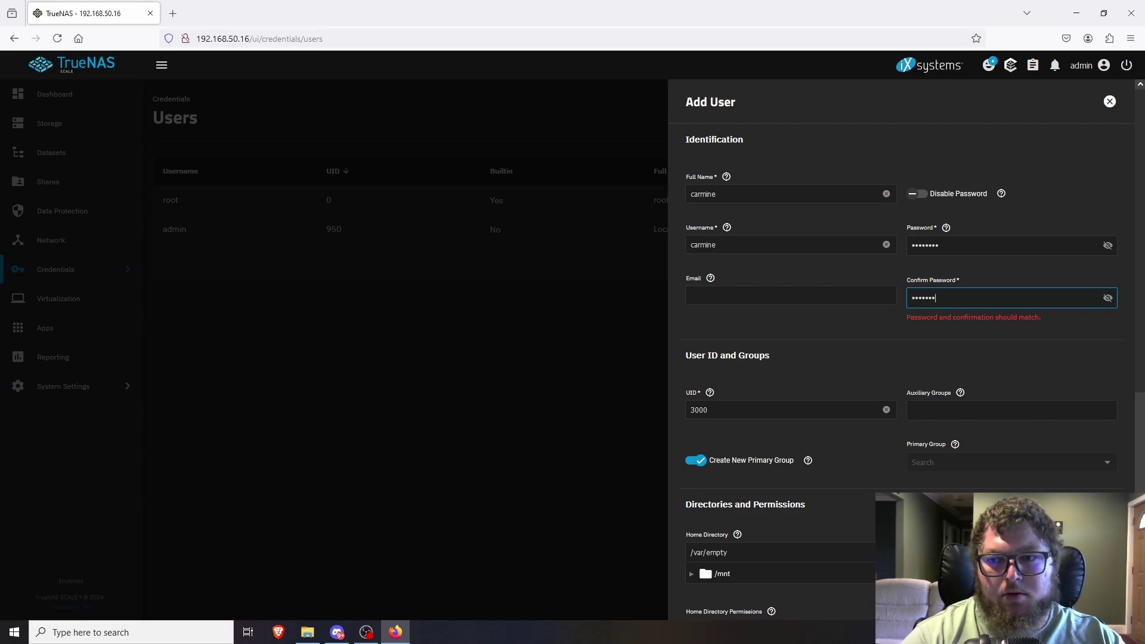
{"action": "type", "text": "rd"}
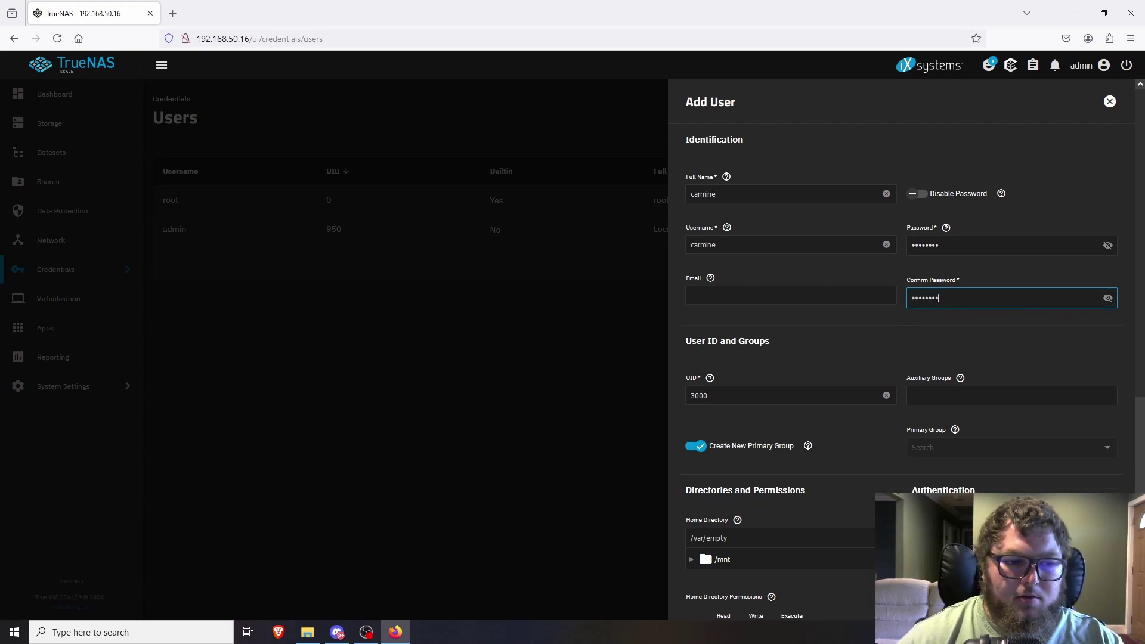
{"action": "scroll", "coordinate": [889, 435], "scroll_direction": "down", "scroll_amount": 5}
{"action": "scroll", "coordinate": [911, 428], "scroll_direction": "up", "scroll_amount": 5}
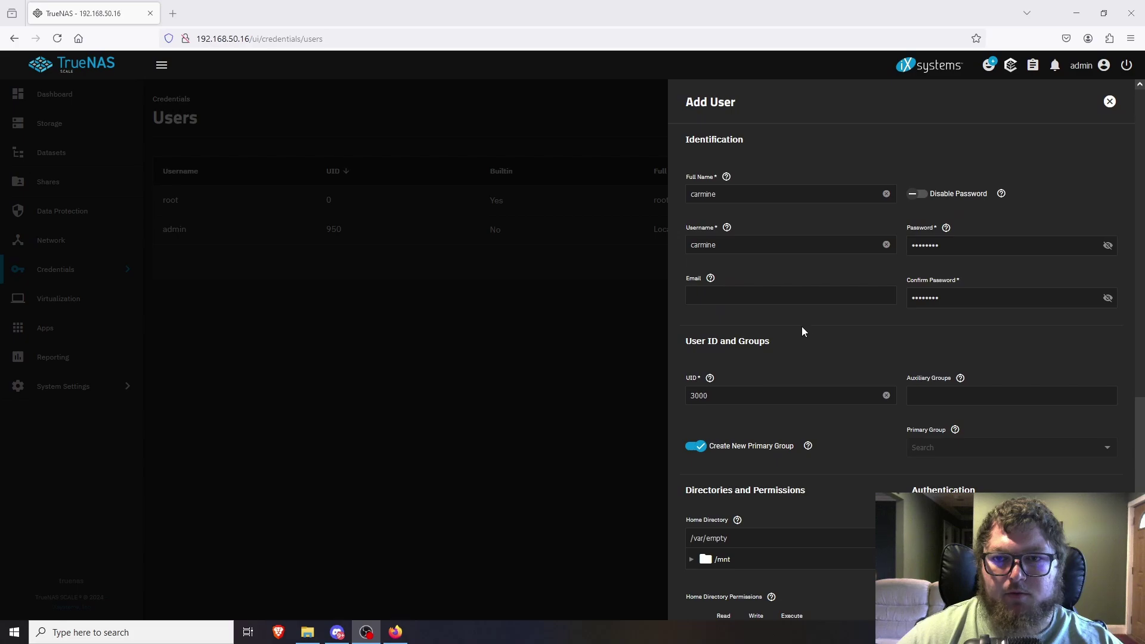
{"action": "scroll", "coordinate": [806, 328], "scroll_direction": "down", "scroll_amount": 6}
{"action": "left_click", "coordinate": [715, 598]}
{"action": "left_click", "coordinate": [206, 258]}
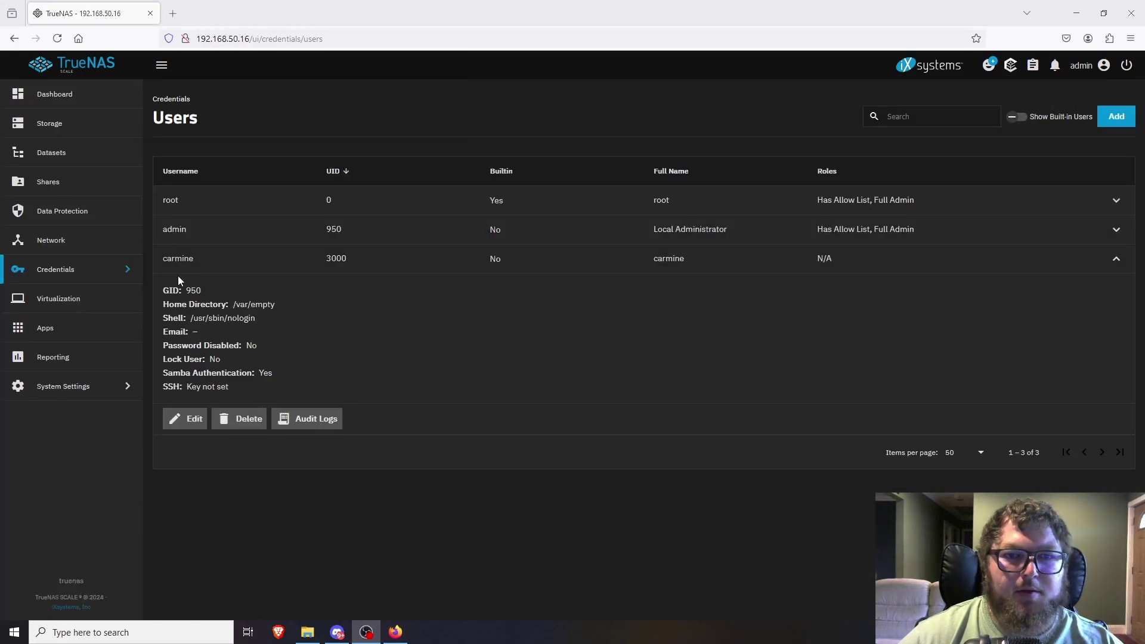
Log out of the admin session and try signing in as the new user.
{"action": "left_click", "coordinate": [1127, 65]}
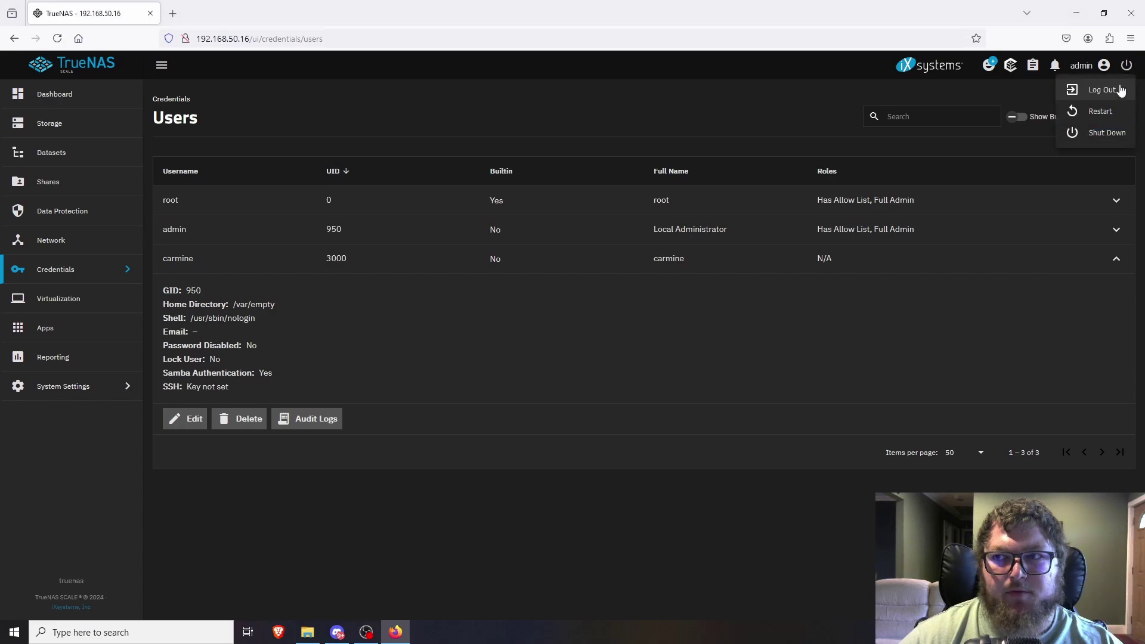
{"action": "left_click", "coordinate": [1101, 91]}
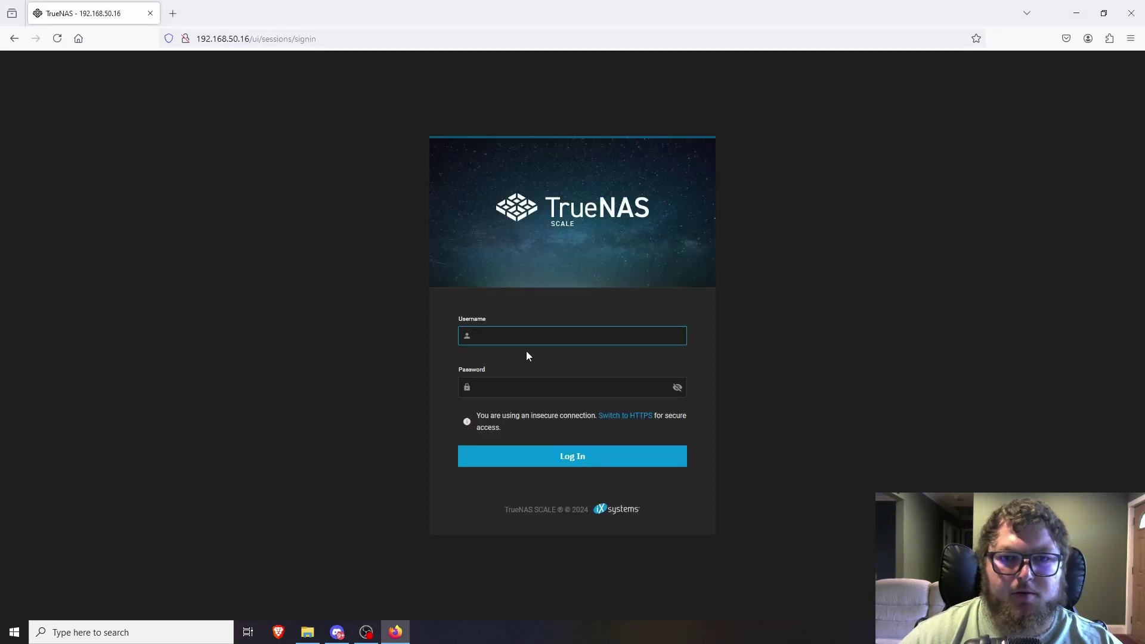
{"action": "type", "text": "carmine"}
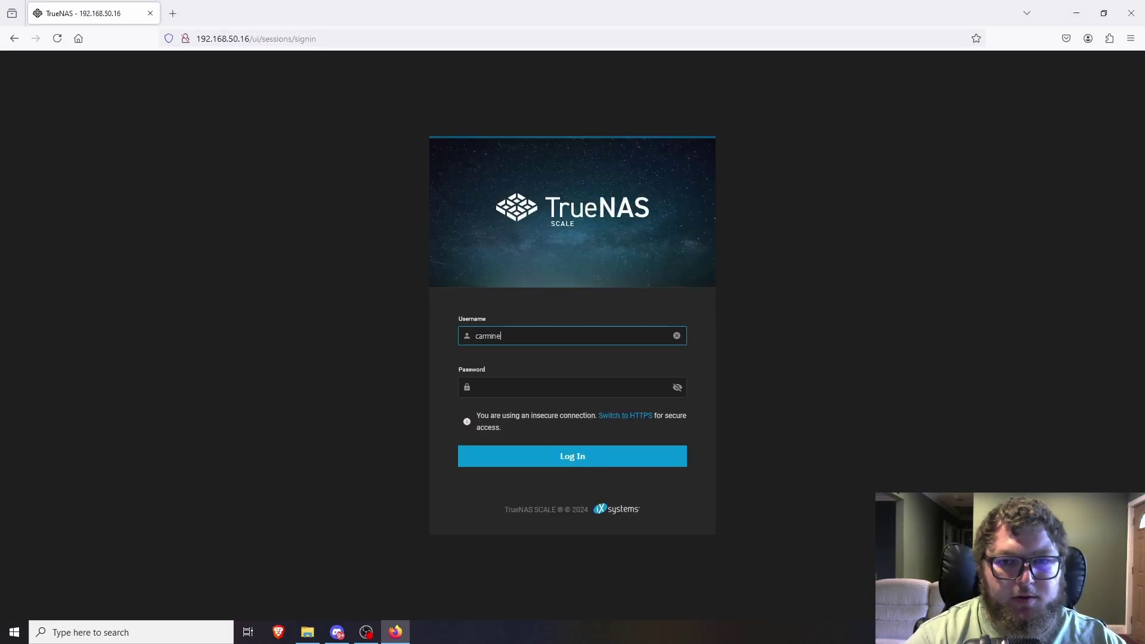
{"action": "key", "text": "Tab"}
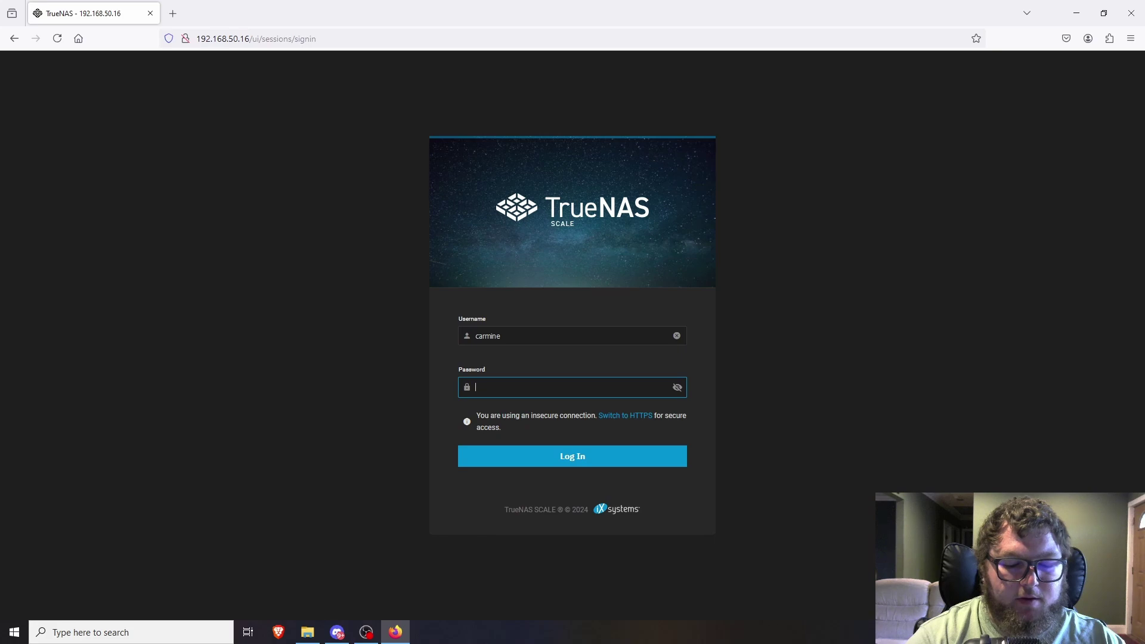
{"action": "type", "text": "•••"}
{"action": "key", "text": "Return"}
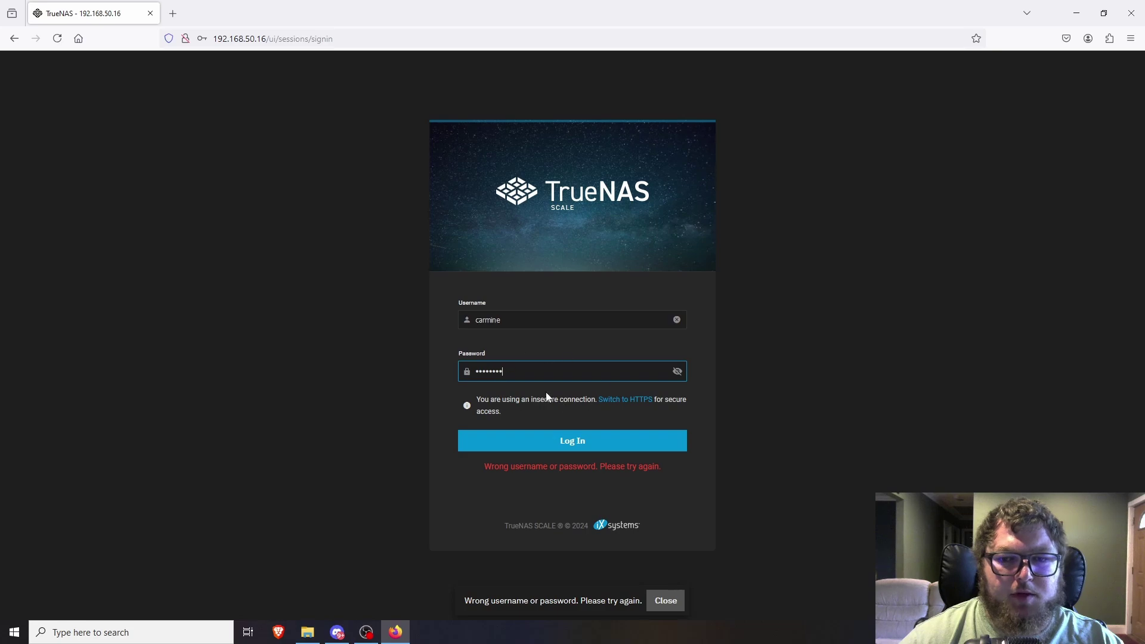
Sign back in as admin and dismiss the browser's save-password offer.
{"action": "double_click", "coordinate": [502, 320]}
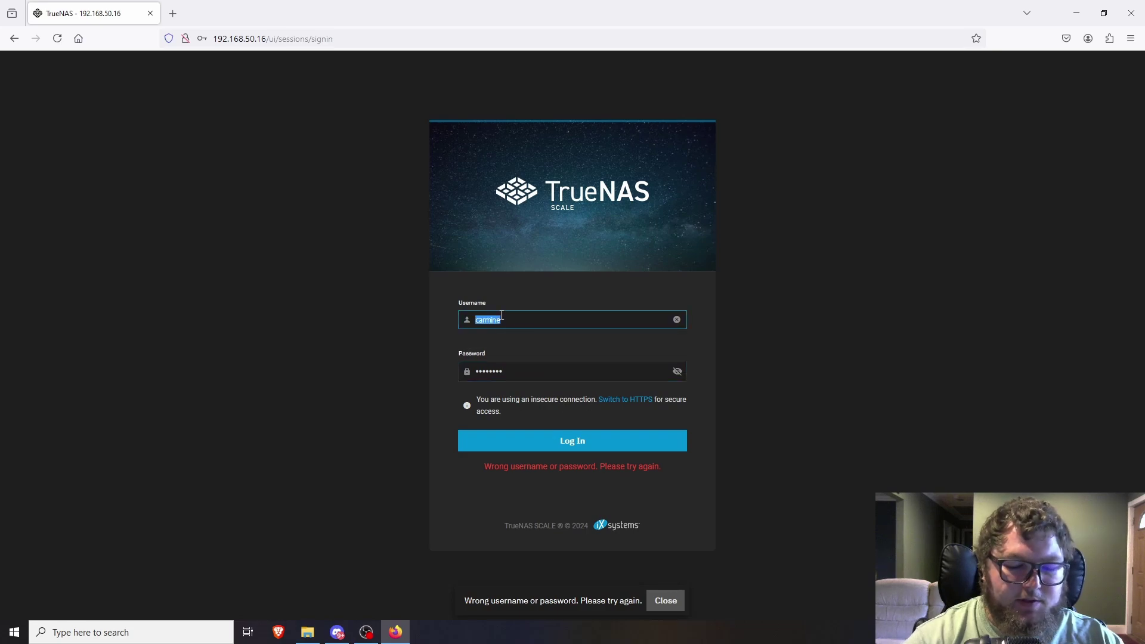
{"action": "type", "text": "adm"}
{"action": "key", "text": "Return"}
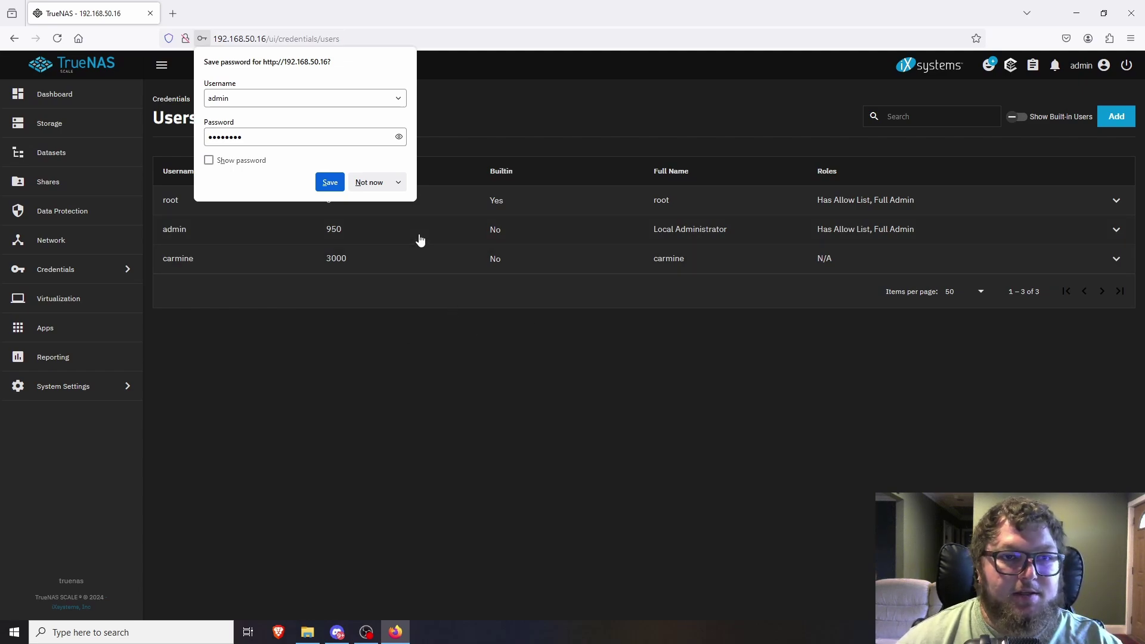
{"action": "left_click", "coordinate": [450, 341]}
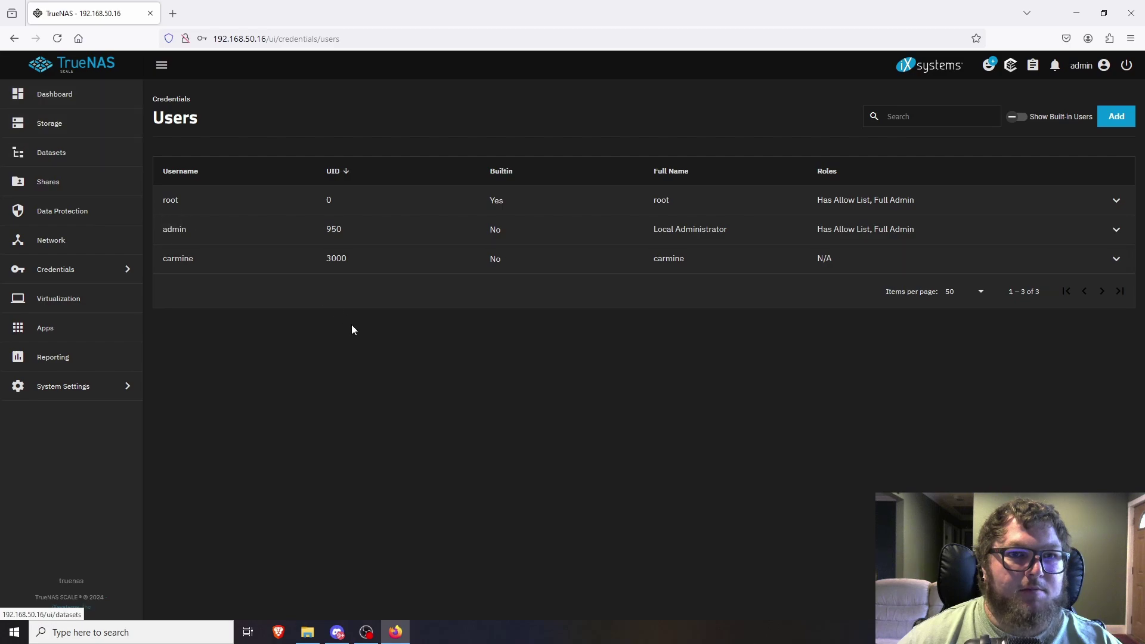
Return to the Dashboard and review its system, CPU, memory and network widgets.
{"action": "left_click", "coordinate": [71, 100]}
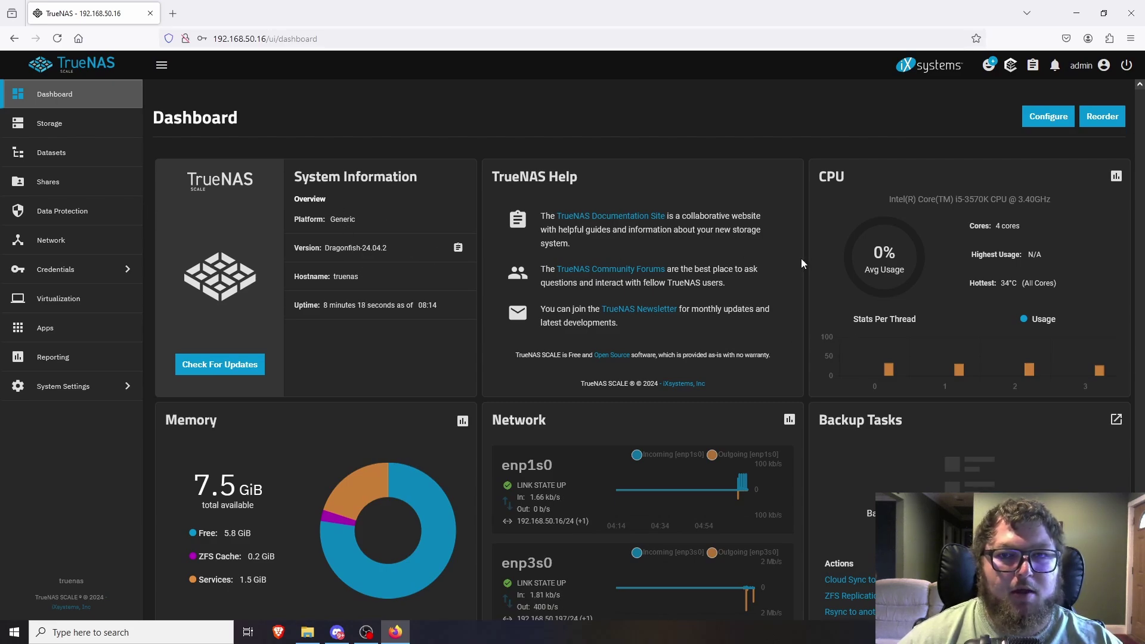
{"action": "scroll", "coordinate": [688, 371], "scroll_direction": "down", "scroll_amount": 1}
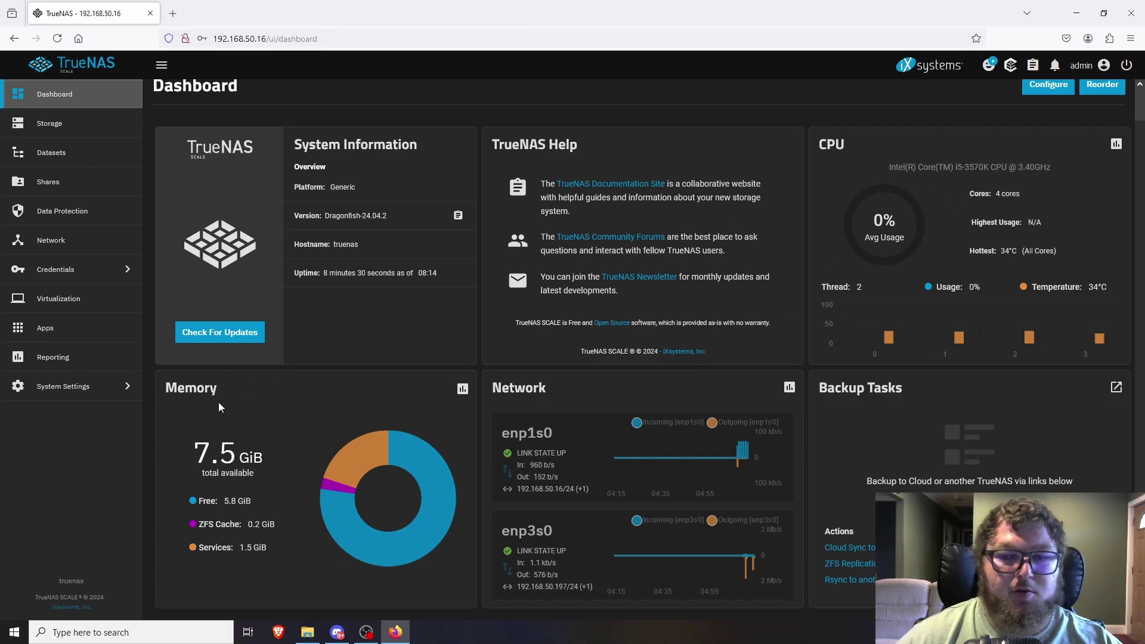
From Storage, start a new pool named pool1 on the available disk.
{"action": "left_click", "coordinate": [85, 127]}
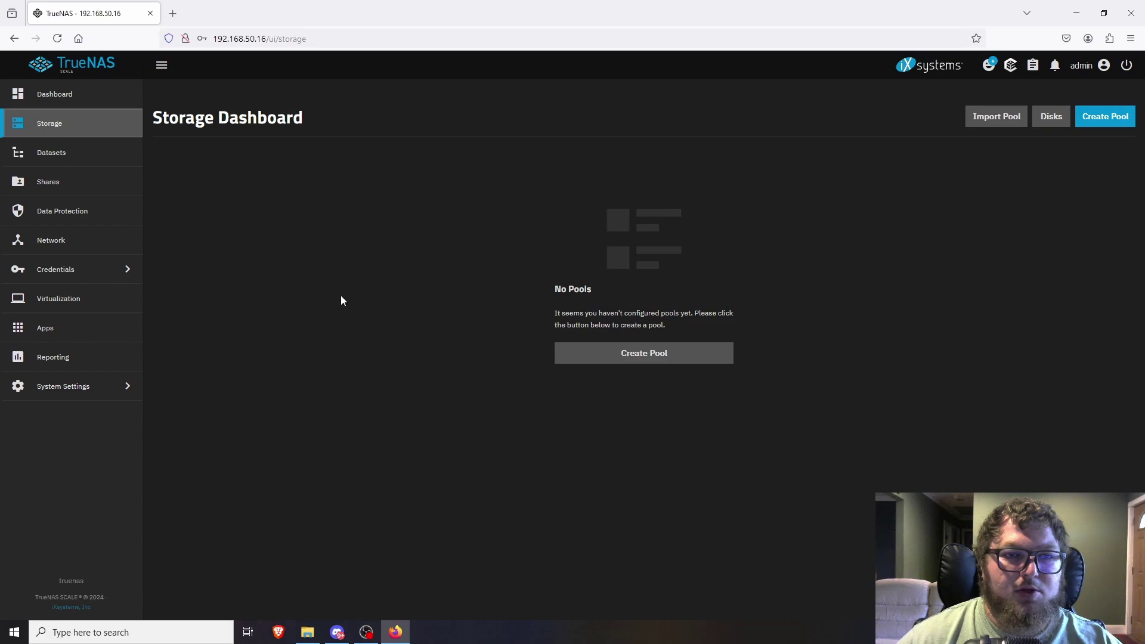
{"action": "left_click", "coordinate": [631, 359]}
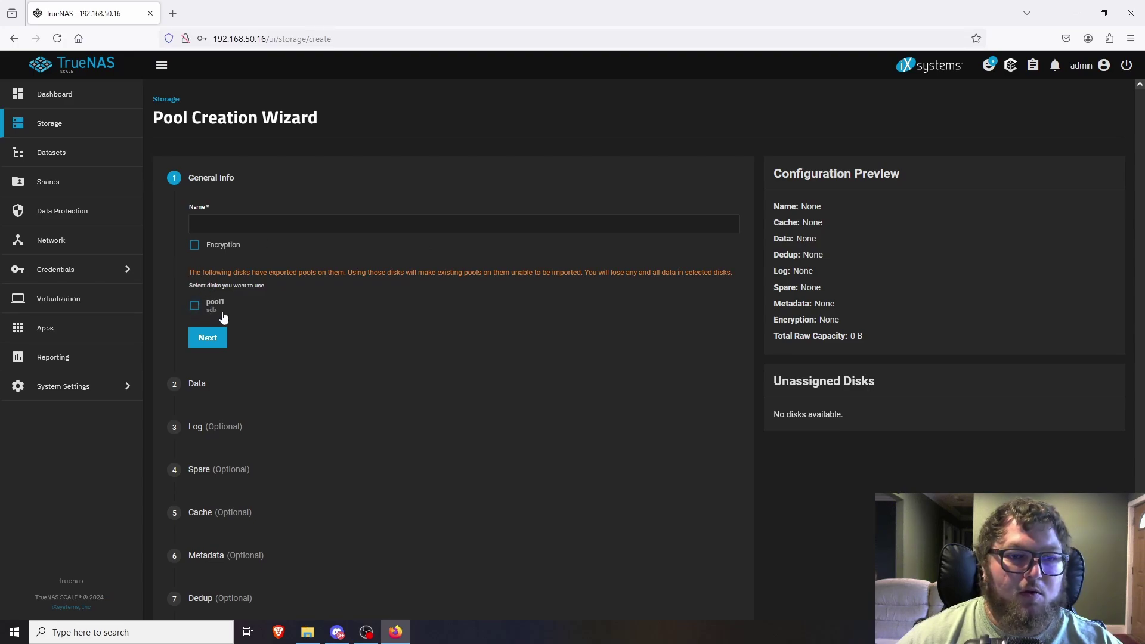
{"action": "left_click", "coordinate": [195, 306]}
{"action": "left_click", "coordinate": [229, 224]}
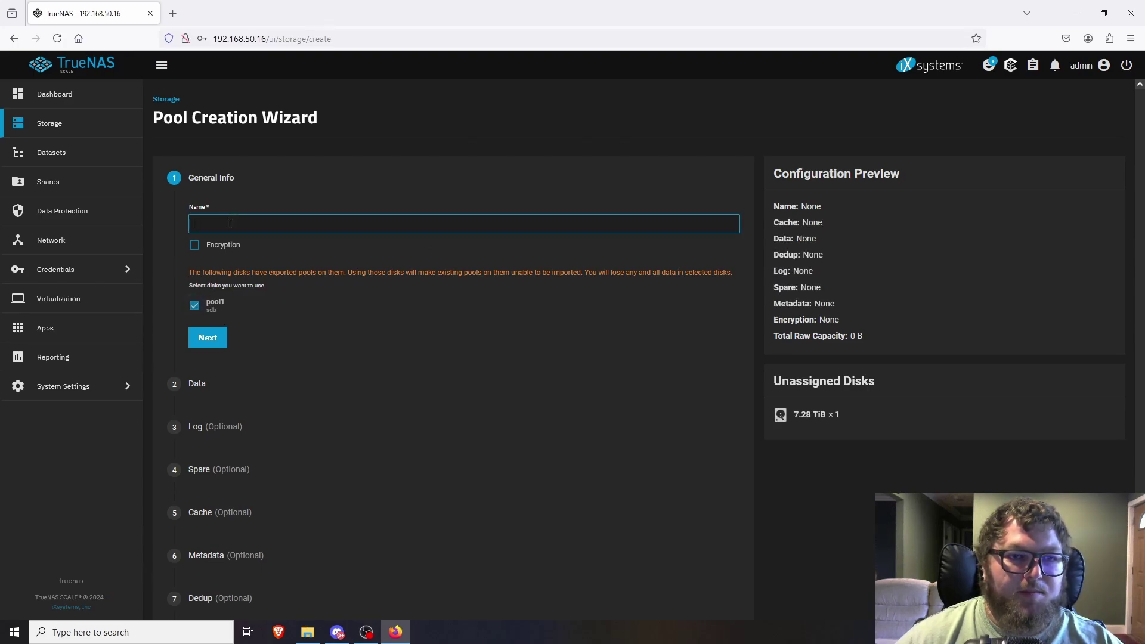
{"action": "type", "text": "pool1"}
{"action": "left_click", "coordinate": [208, 338]}
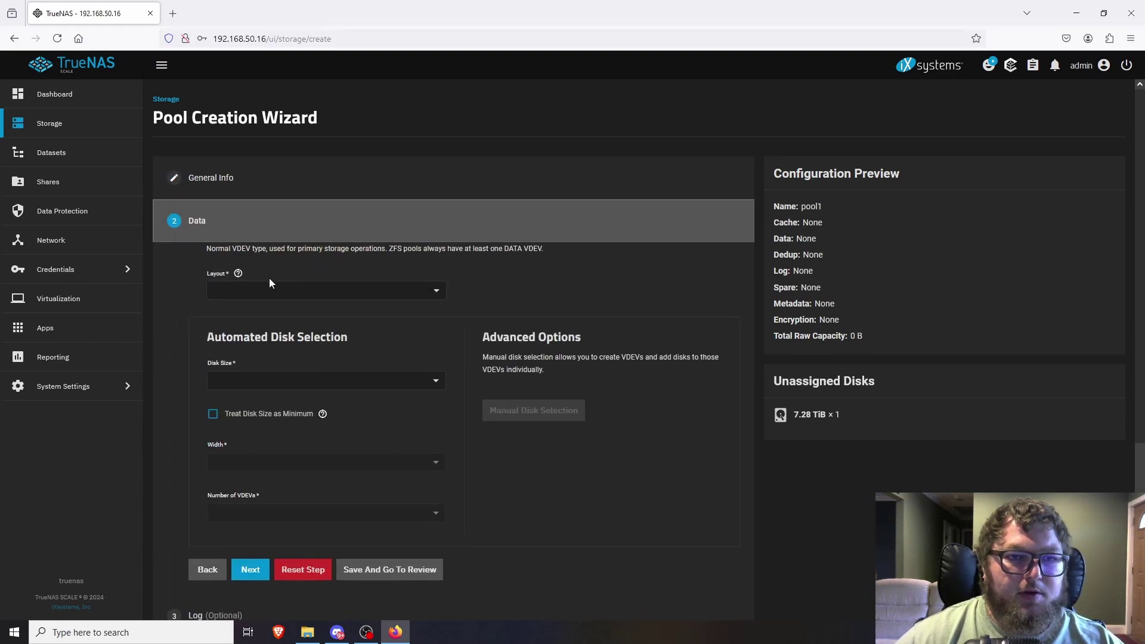
Set the data layout to Stripe with the 7.28 TiB (HDD) disk size.
{"action": "left_click", "coordinate": [245, 291]}
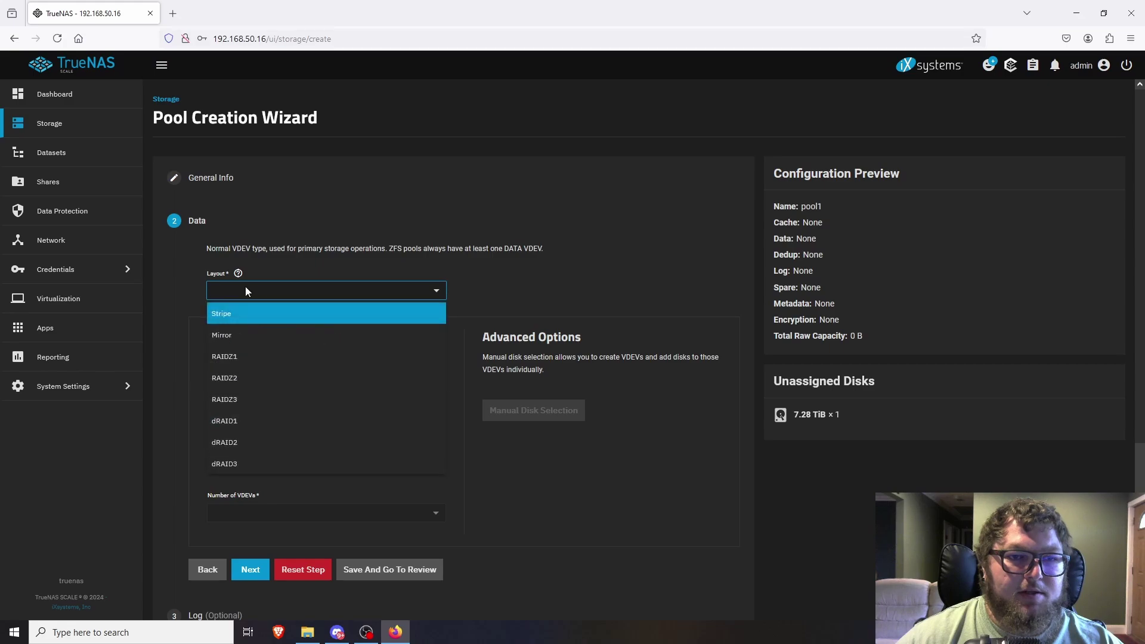
{"action": "left_click", "coordinate": [241, 313]}
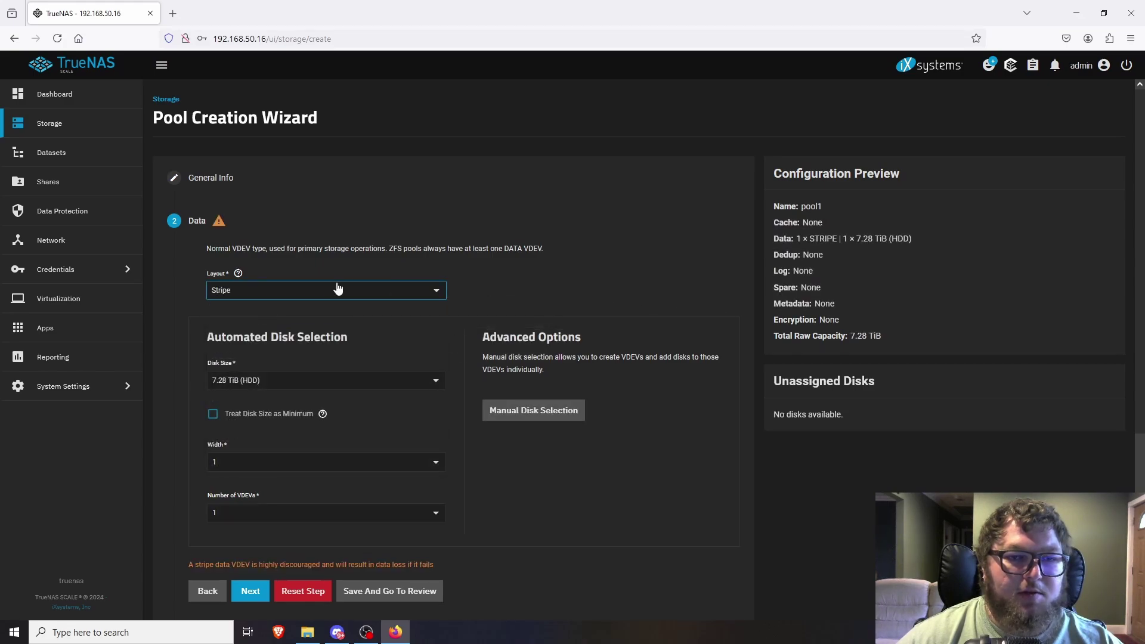
{"action": "left_click", "coordinate": [218, 292]}
{"action": "left_click", "coordinate": [571, 284]}
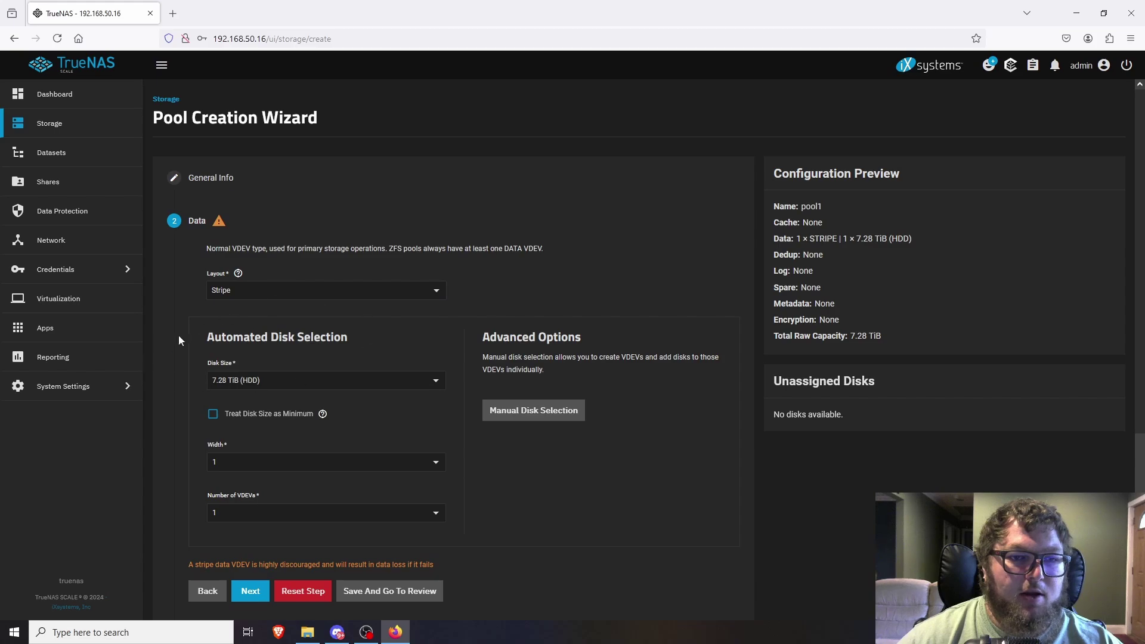
{"action": "left_click", "coordinate": [263, 381]}
{"action": "left_click", "coordinate": [262, 403]}
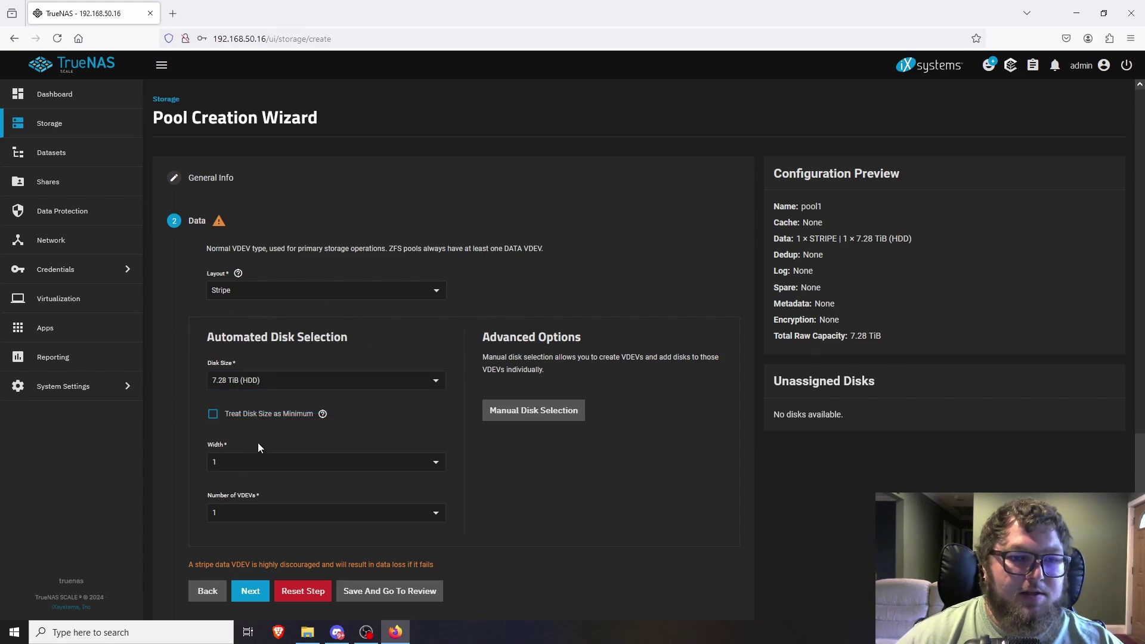
{"action": "scroll", "coordinate": [366, 511], "scroll_direction": "down", "scroll_amount": 2}
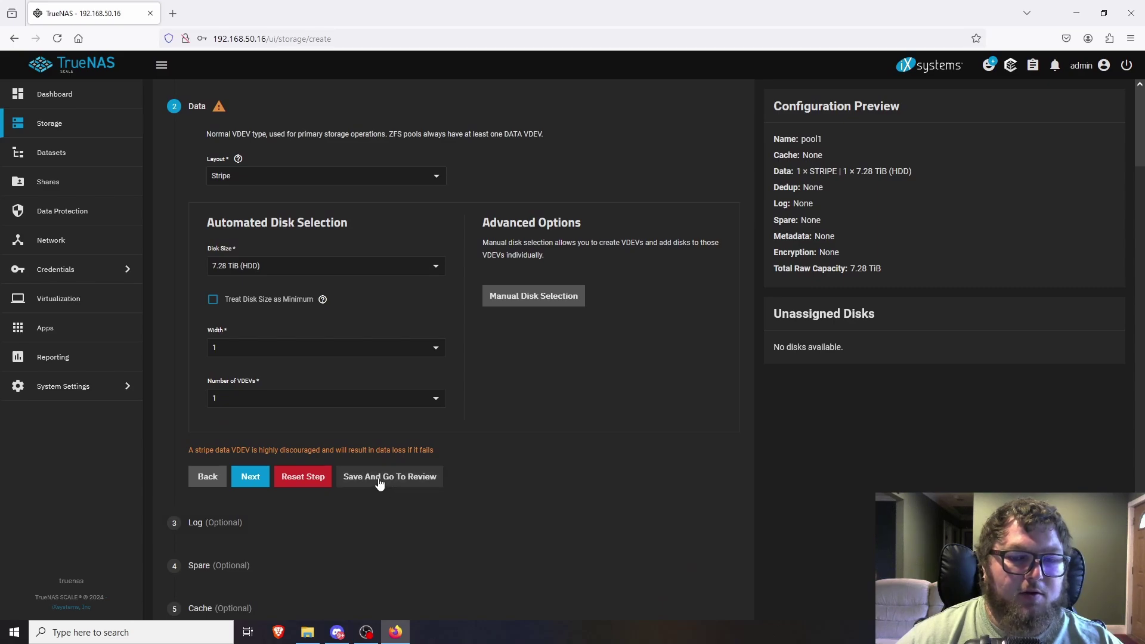
{"action": "scroll", "coordinate": [284, 500], "scroll_direction": "down", "scroll_amount": 3}
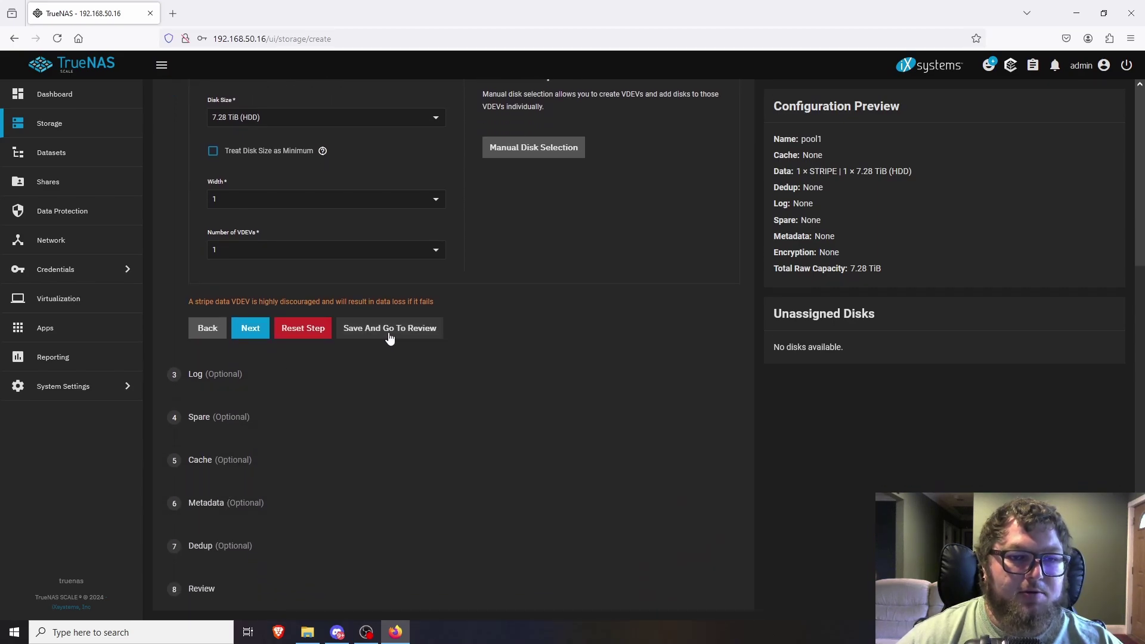
Review pool1 and create it, confirming that the disk will be erased.
{"action": "left_click", "coordinate": [390, 329]}
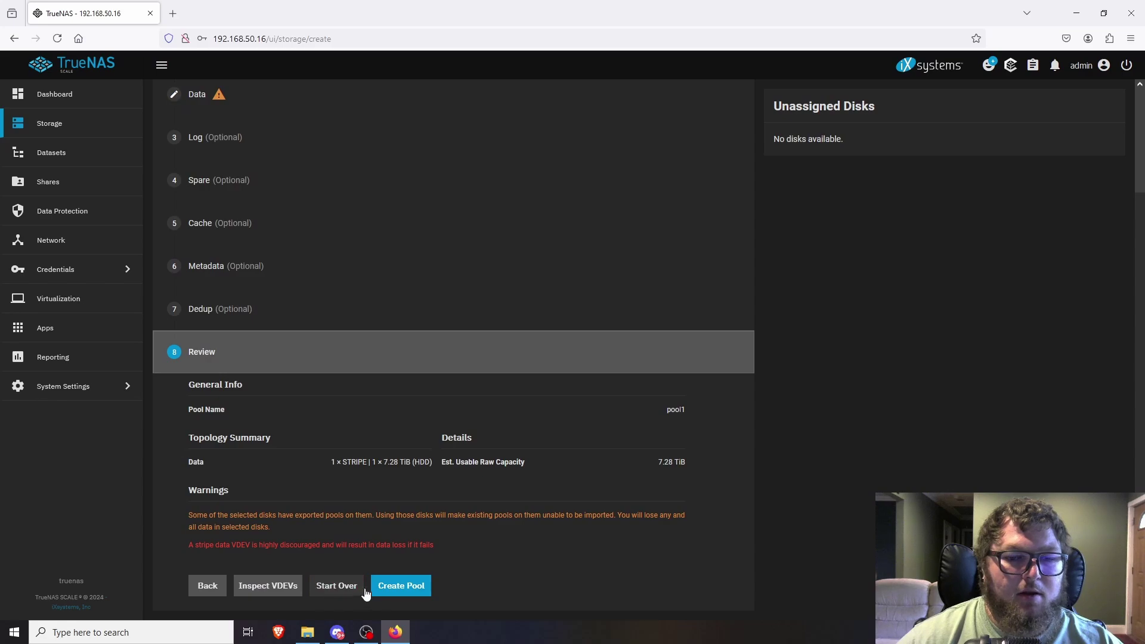
{"action": "left_click", "coordinate": [406, 588]}
{"action": "left_click", "coordinate": [518, 369]}
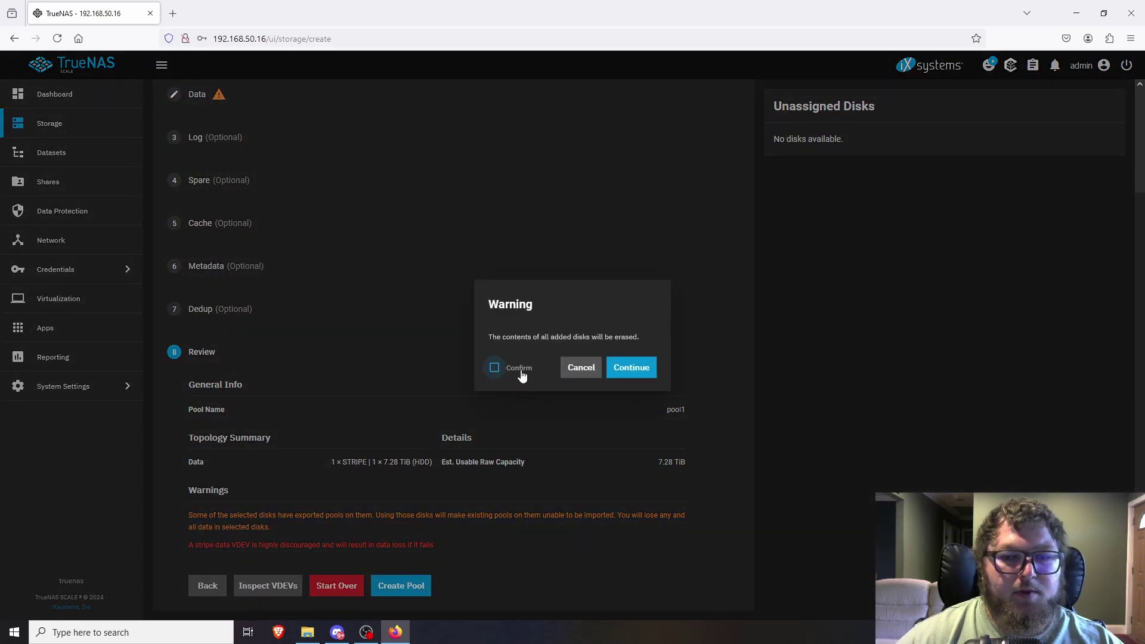
{"action": "left_click", "coordinate": [633, 370]}
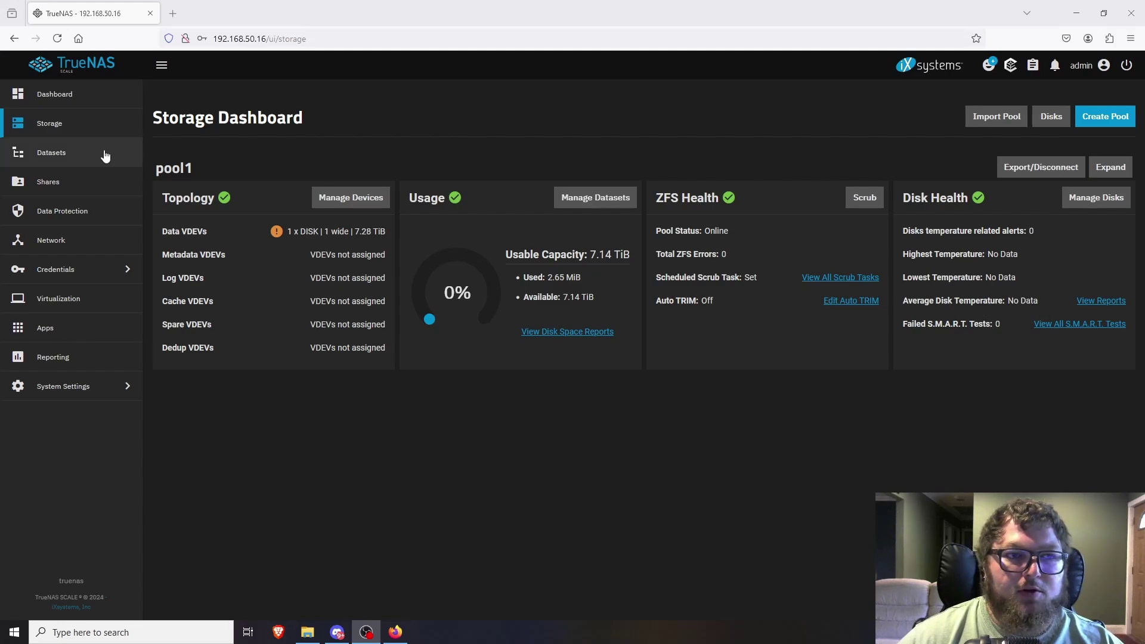
Add a dataset named dataset1 under pool1, then go to the Shares page.
{"action": "left_click", "coordinate": [72, 161]}
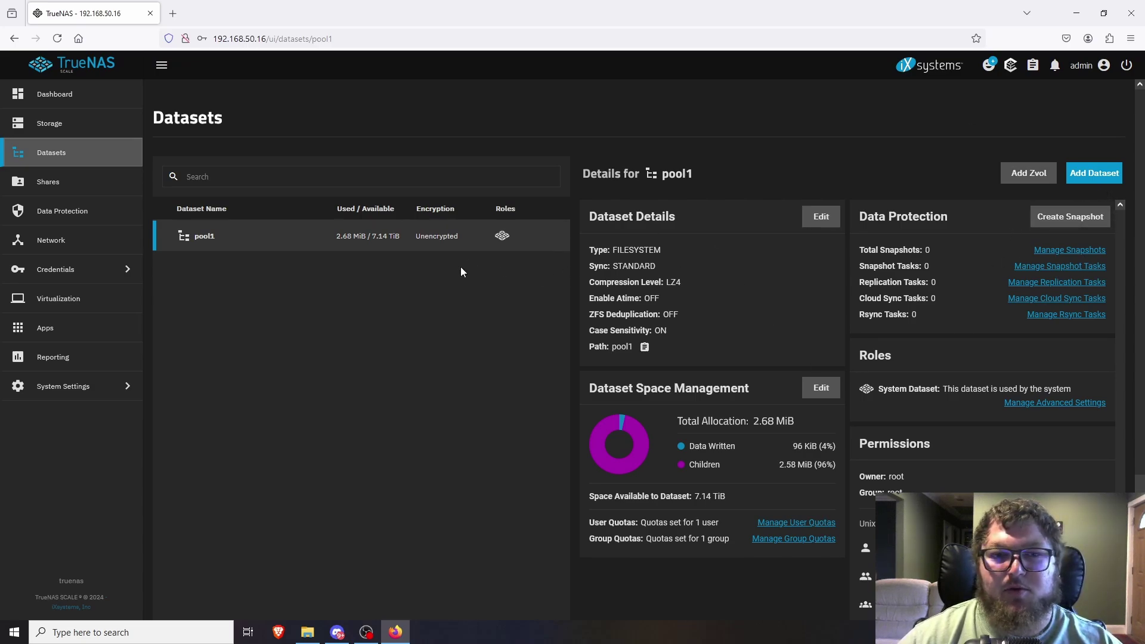
{"action": "left_click", "coordinate": [1096, 176]}
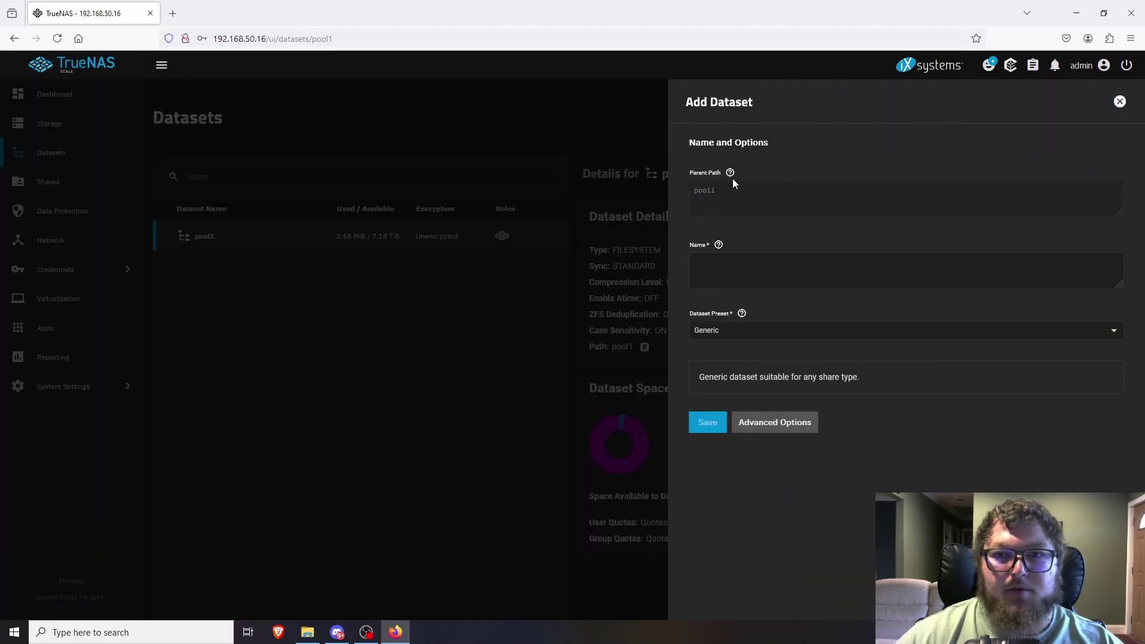
{"action": "left_click", "coordinate": [713, 268]}
{"action": "type", "text": "dataset1"}
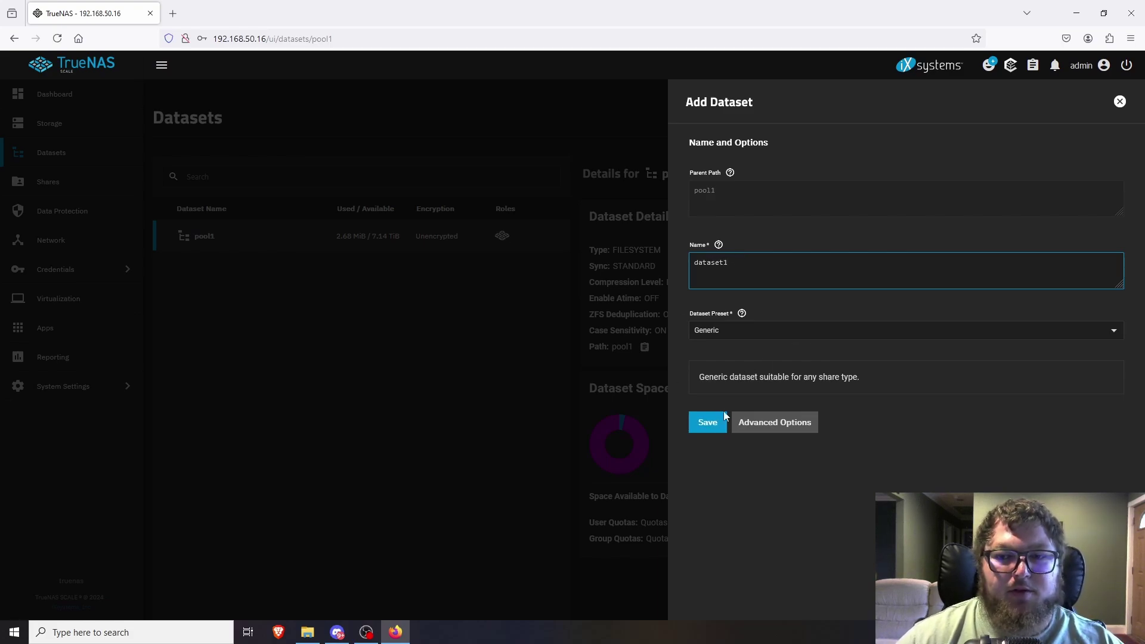
{"action": "left_click", "coordinate": [714, 429]}
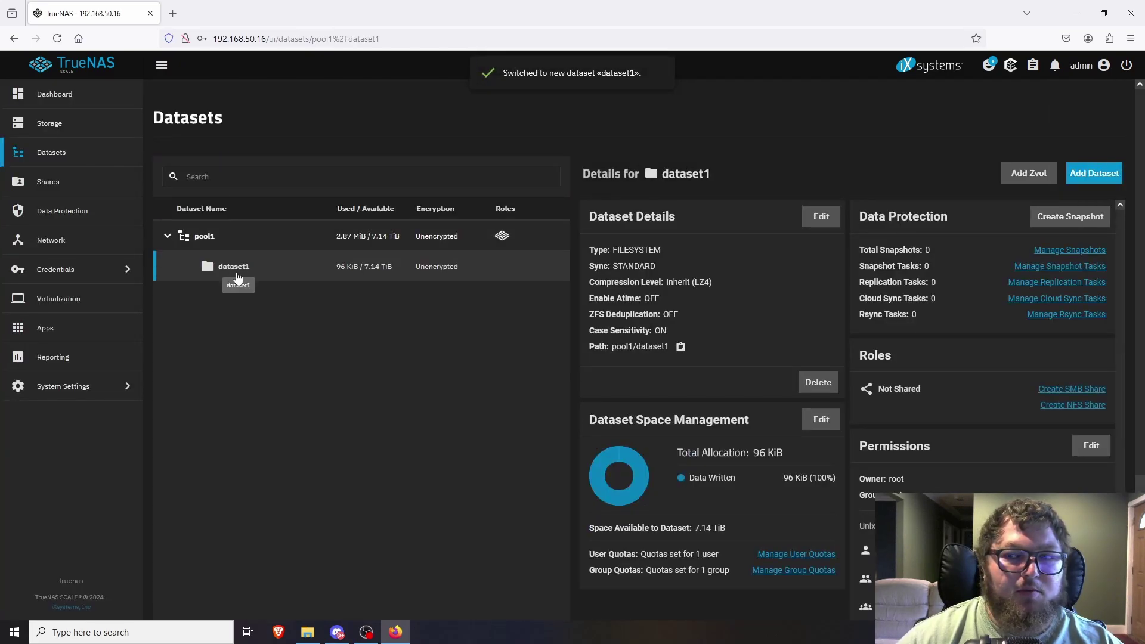
{"action": "left_click", "coordinate": [67, 187]}
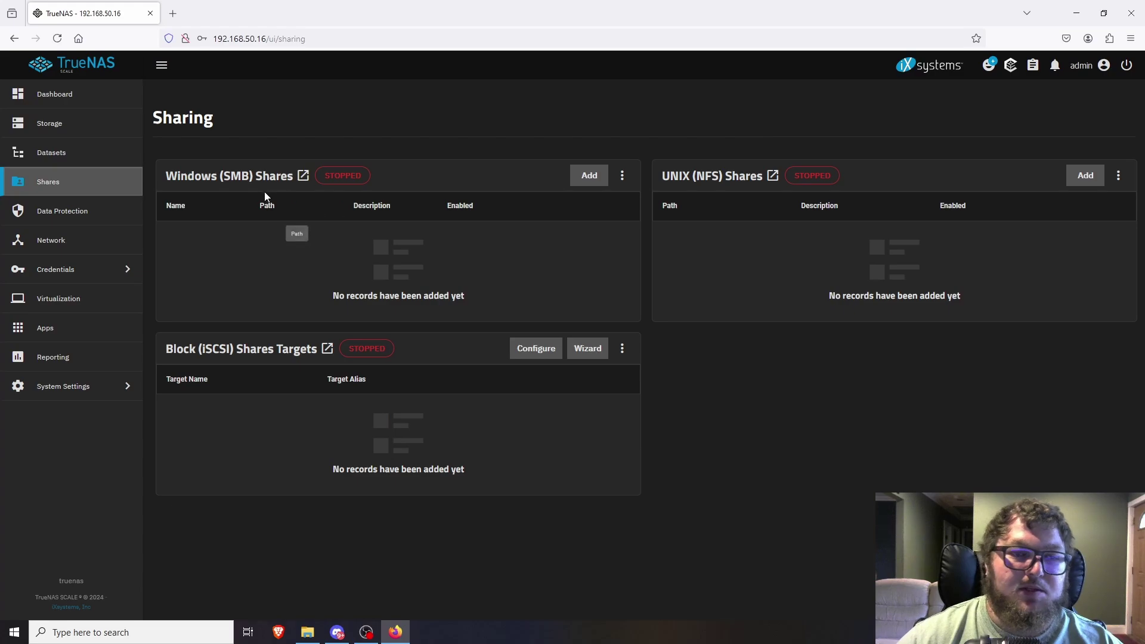
Add an SMB share for /mnt/pool1/dataset1, skip the ACL, and start the SMB service.
{"action": "left_click", "coordinate": [588, 175]}
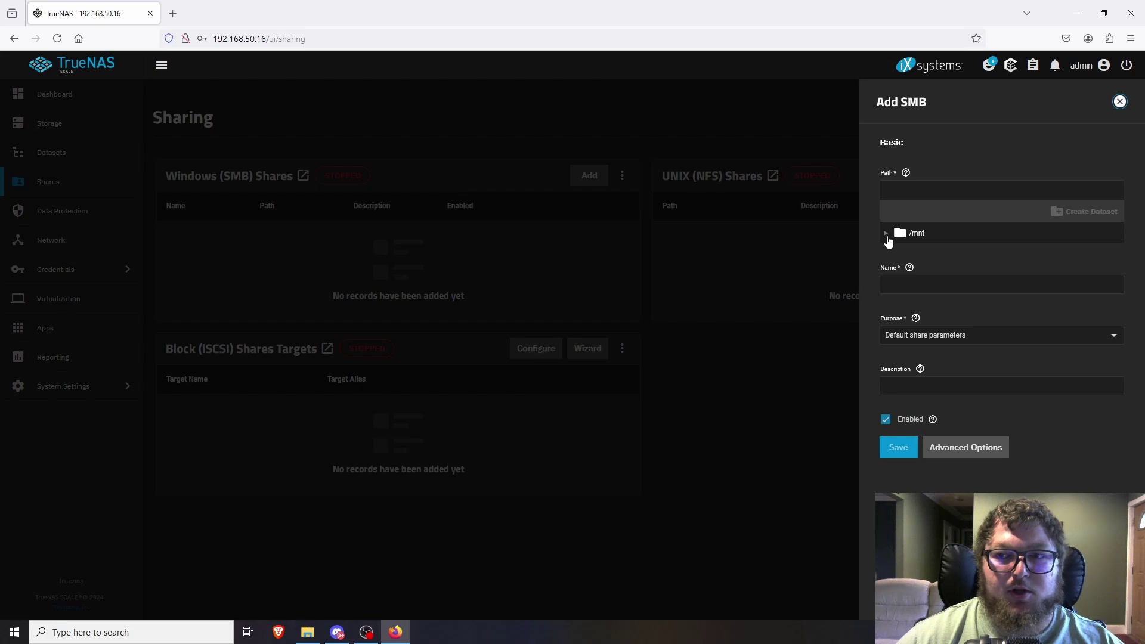
{"action": "left_click", "coordinate": [888, 233]}
{"action": "left_click", "coordinate": [899, 251]}
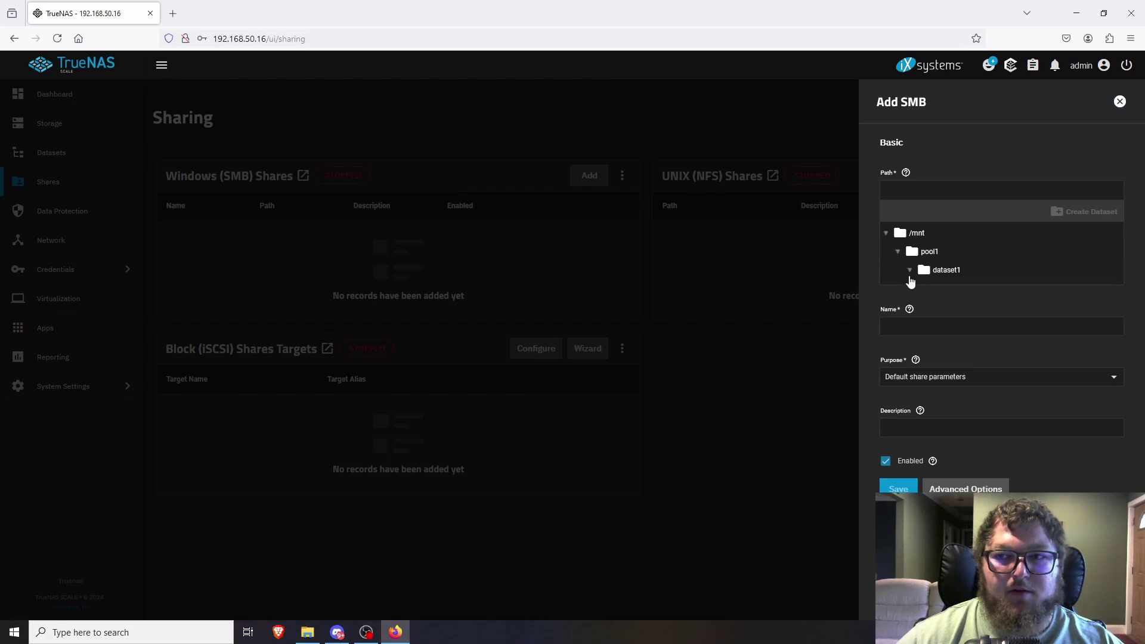
{"action": "left_click", "coordinate": [932, 270]}
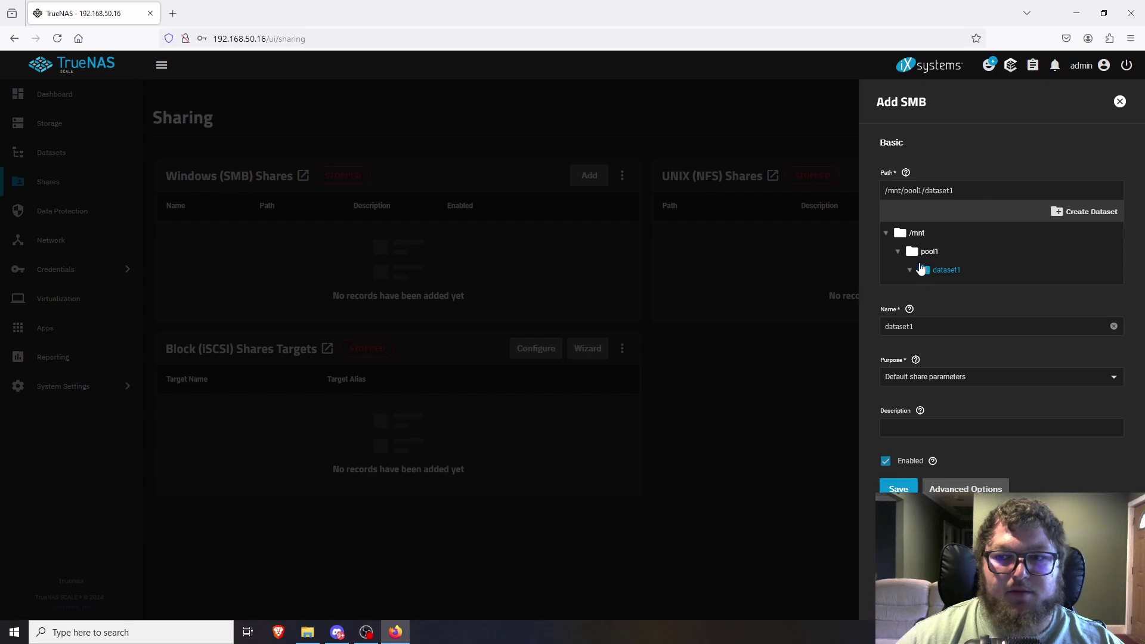
{"action": "left_click", "coordinate": [898, 488]}
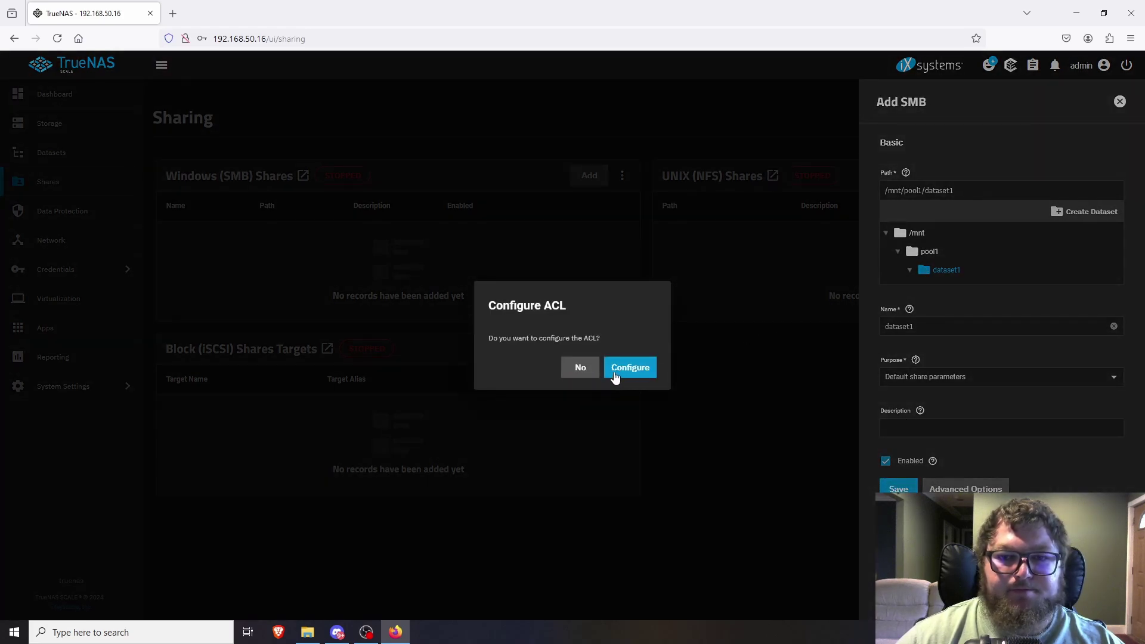
{"action": "left_click", "coordinate": [576, 369]}
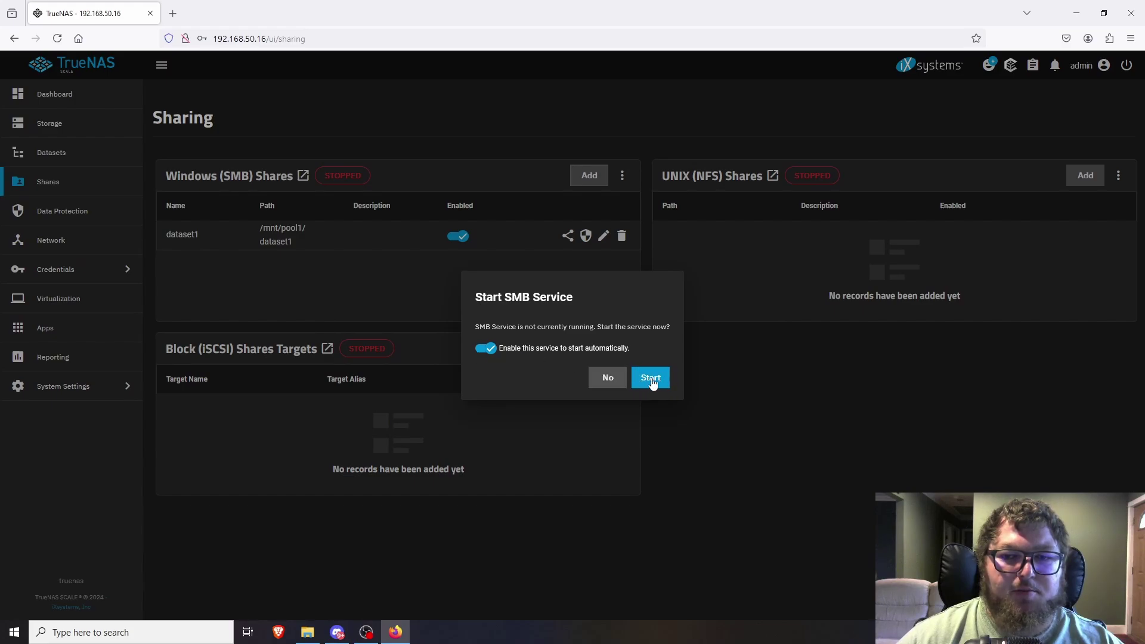
{"action": "left_click", "coordinate": [651, 379]}
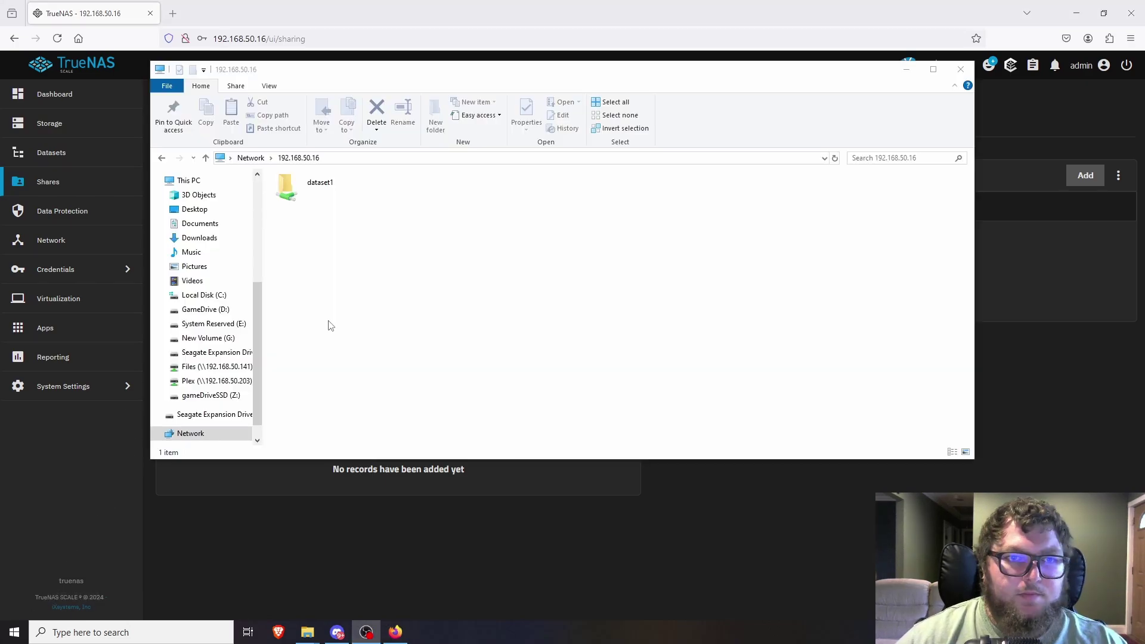
Open the empty dataset1 share in File Explorer, then return to the TrueNAS page in Firefox.
{"action": "double_click", "coordinate": [322, 185]}
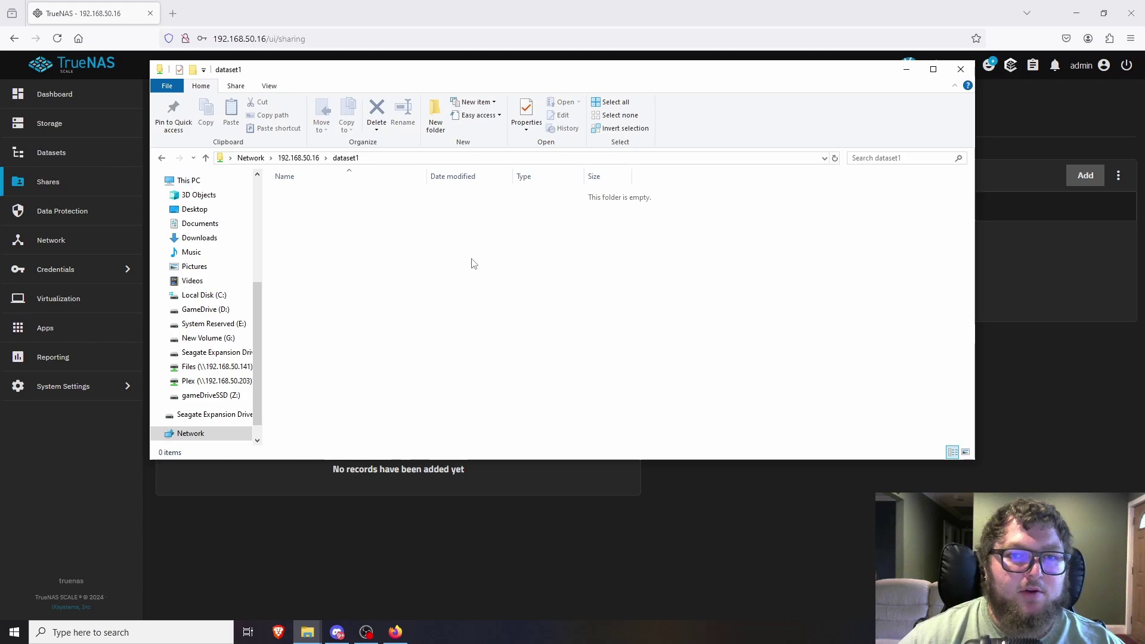
{"action": "left_click", "coordinate": [280, 13]}
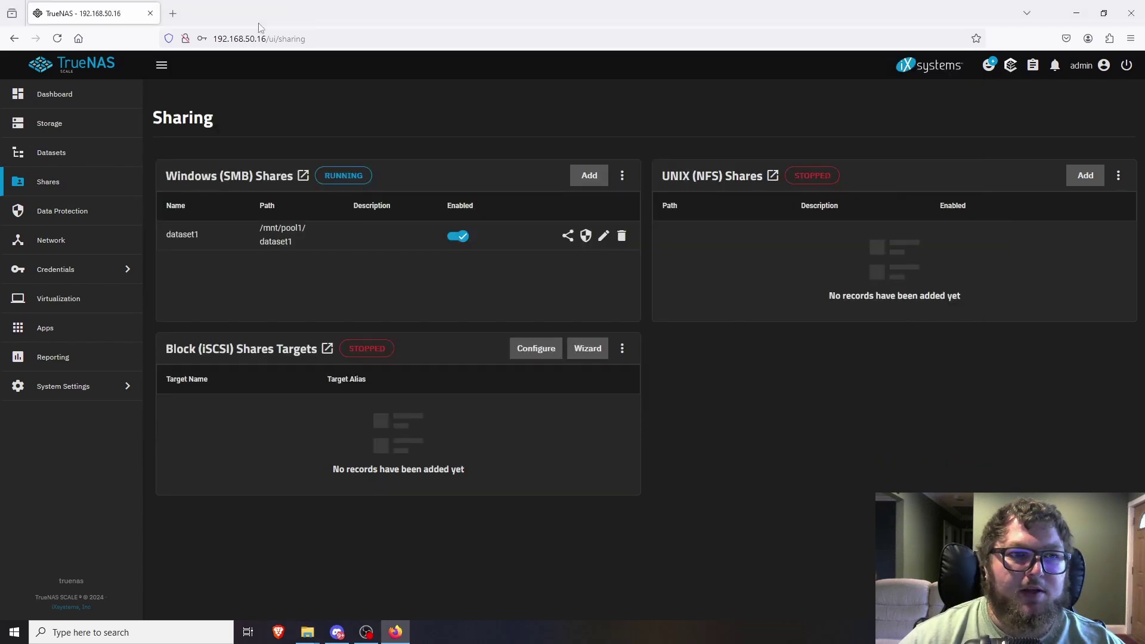
Browse the Data Protection page, then view the Network page listing enp1s0 and enp3s0.
{"action": "left_click", "coordinate": [64, 218]}
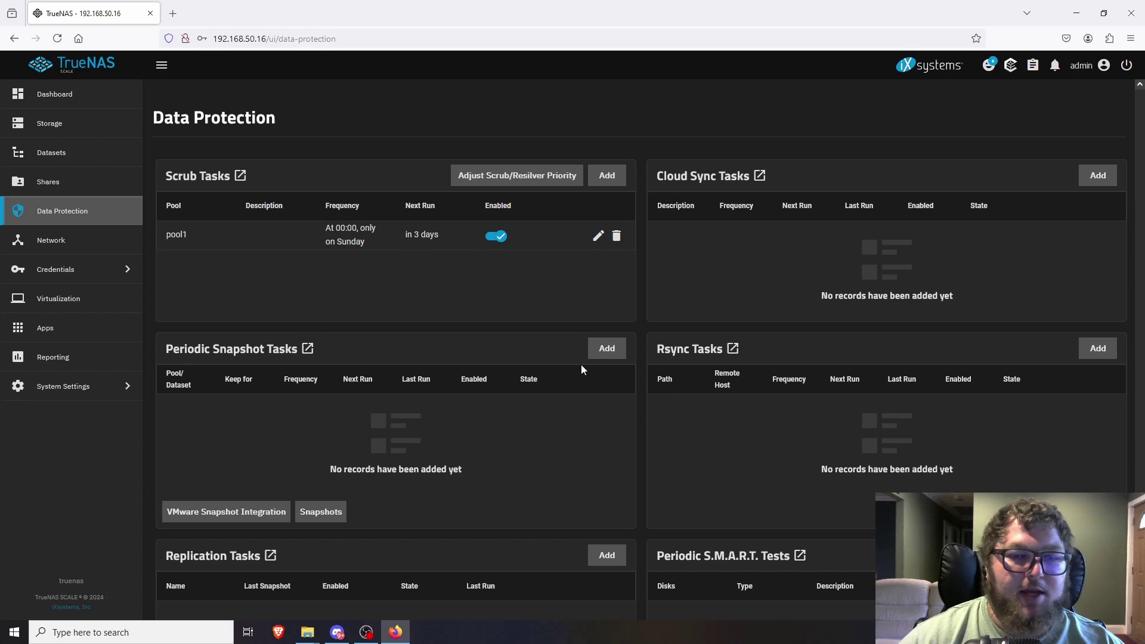
{"action": "scroll", "coordinate": [667, 397], "scroll_direction": "down", "scroll_amount": 1}
{"action": "scroll", "coordinate": [573, 400], "scroll_direction": "down", "scroll_amount": 1}
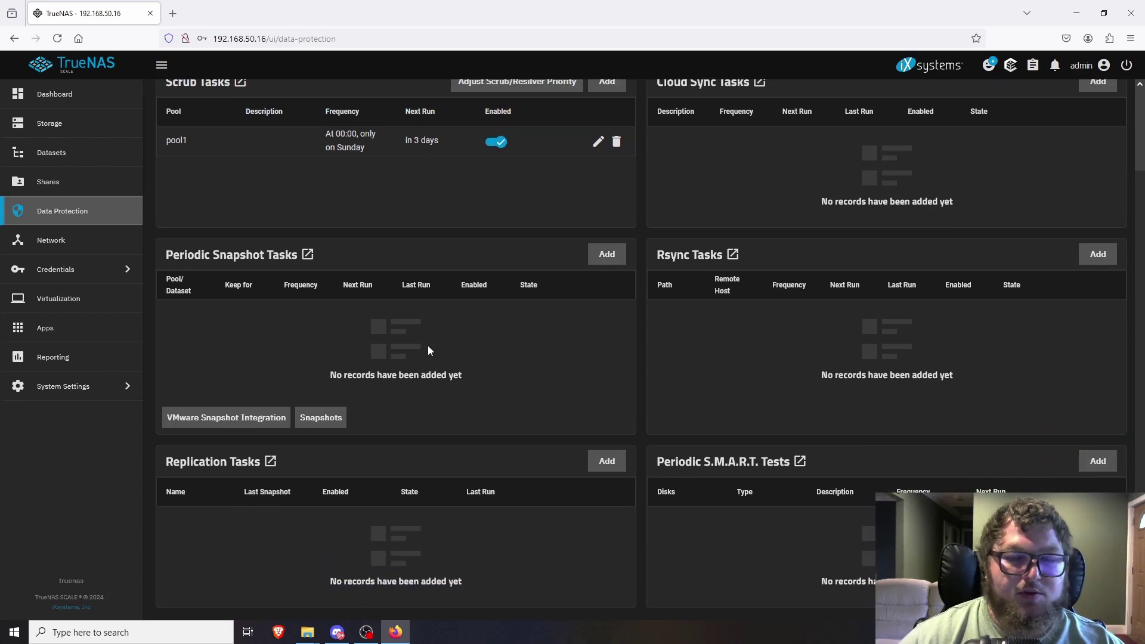
{"action": "scroll", "coordinate": [650, 377], "scroll_direction": "up", "scroll_amount": 2}
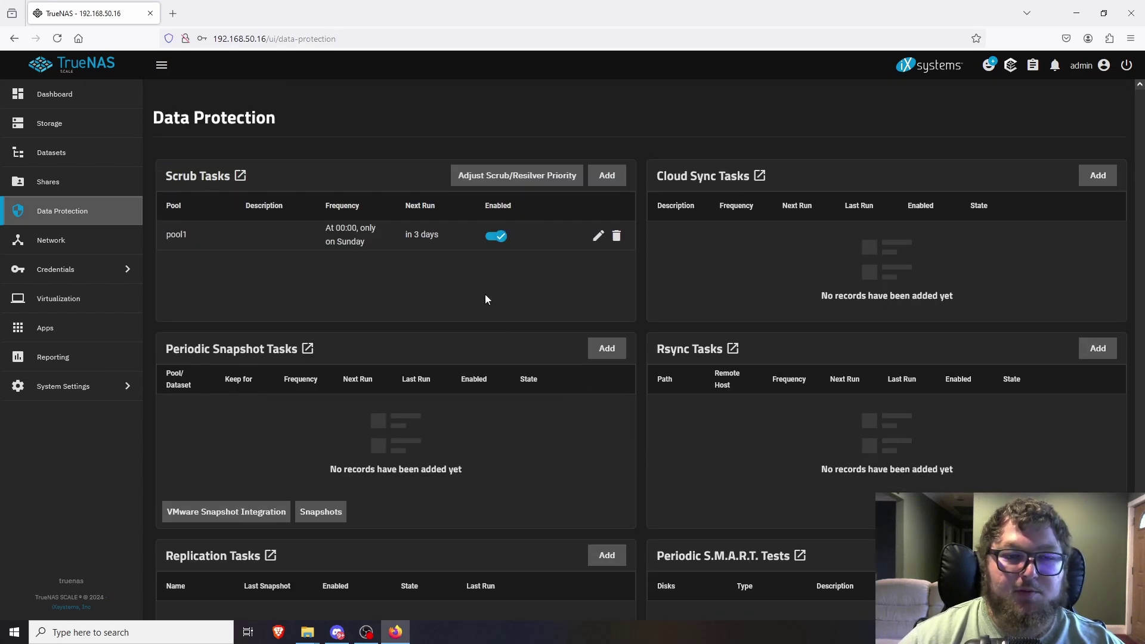
{"action": "left_click", "coordinate": [43, 241]}
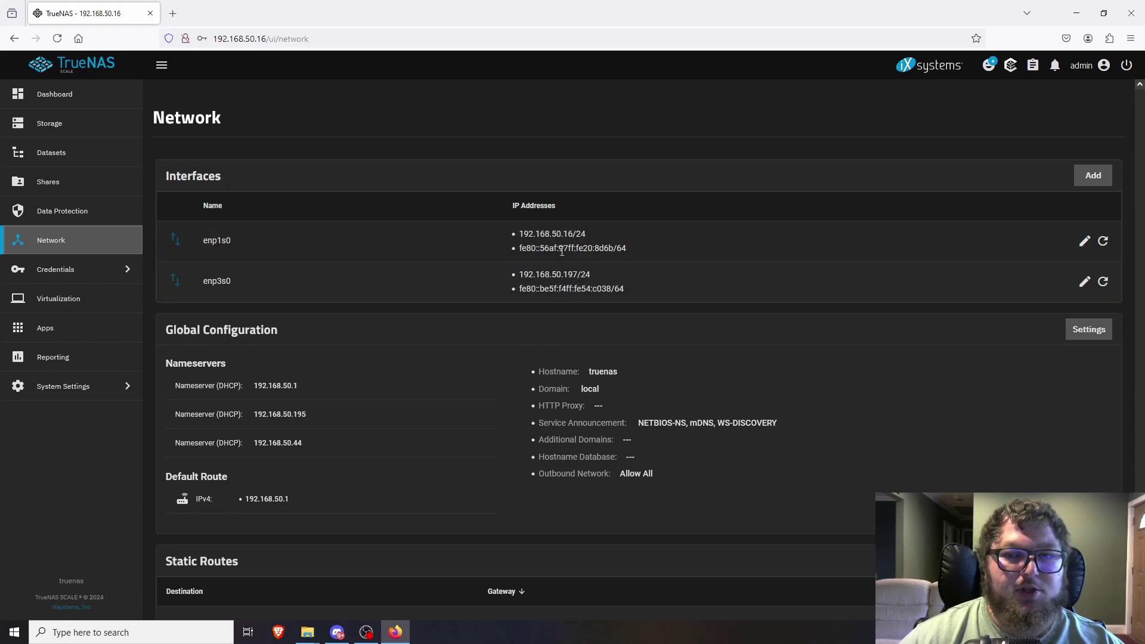
Look at the Virtual Machines page, then go to the Installed Apps page with no apps.
{"action": "scroll", "coordinate": [540, 358], "scroll_direction": "down", "scroll_amount": 3}
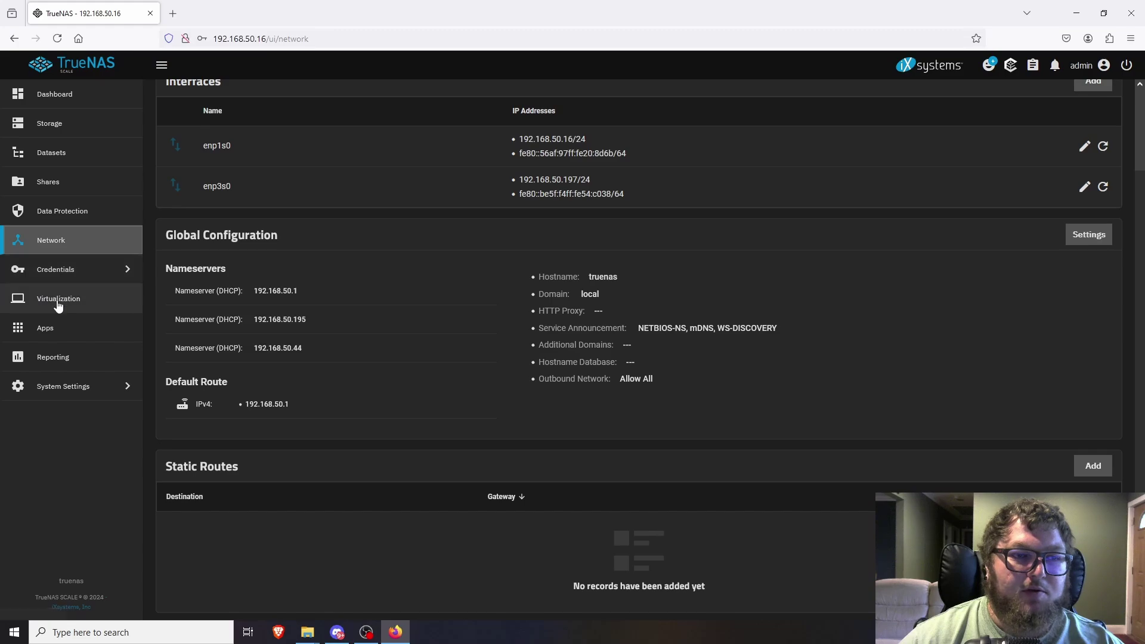
{"action": "left_click", "coordinate": [57, 301]}
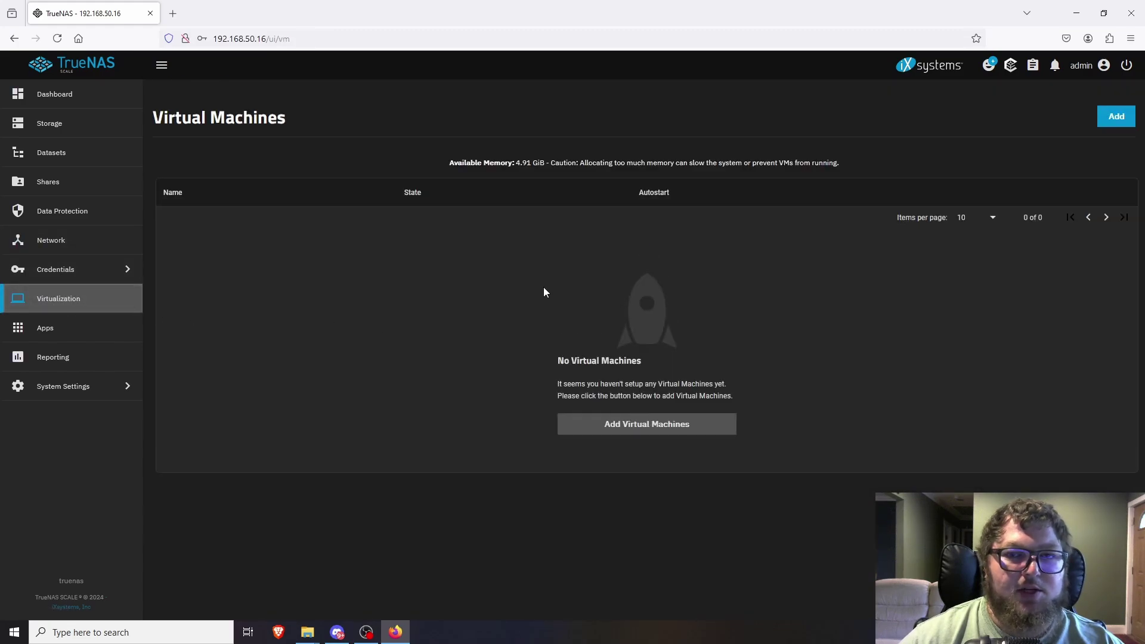
{"action": "left_click_drag", "start_coordinate": [447, 167], "coordinate": [749, 172]}
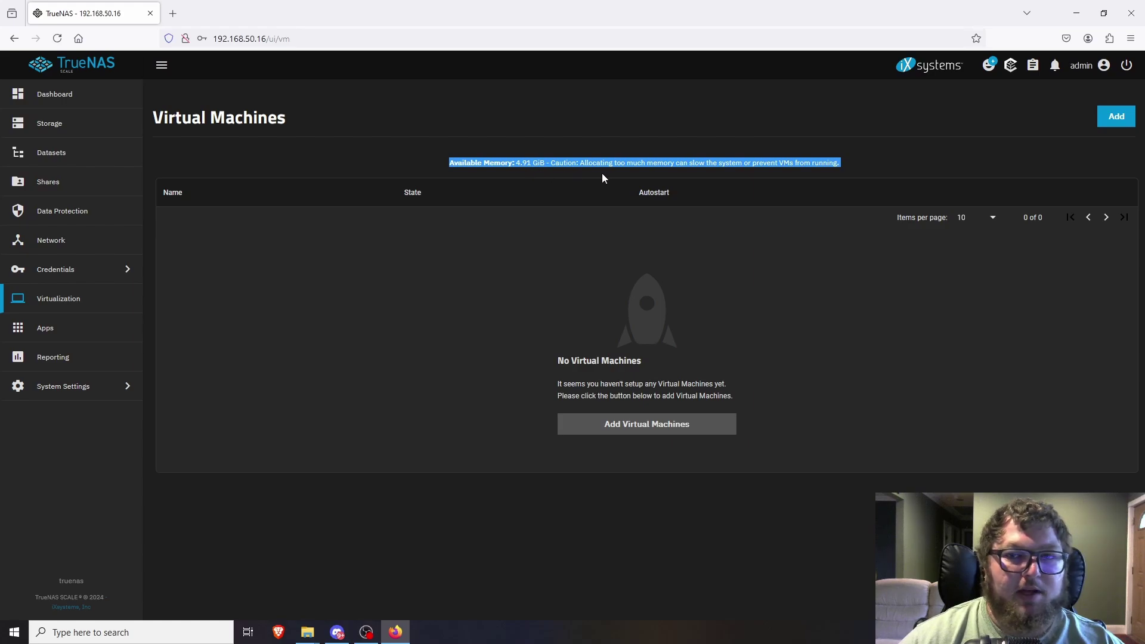
{"action": "left_click", "coordinate": [509, 326]}
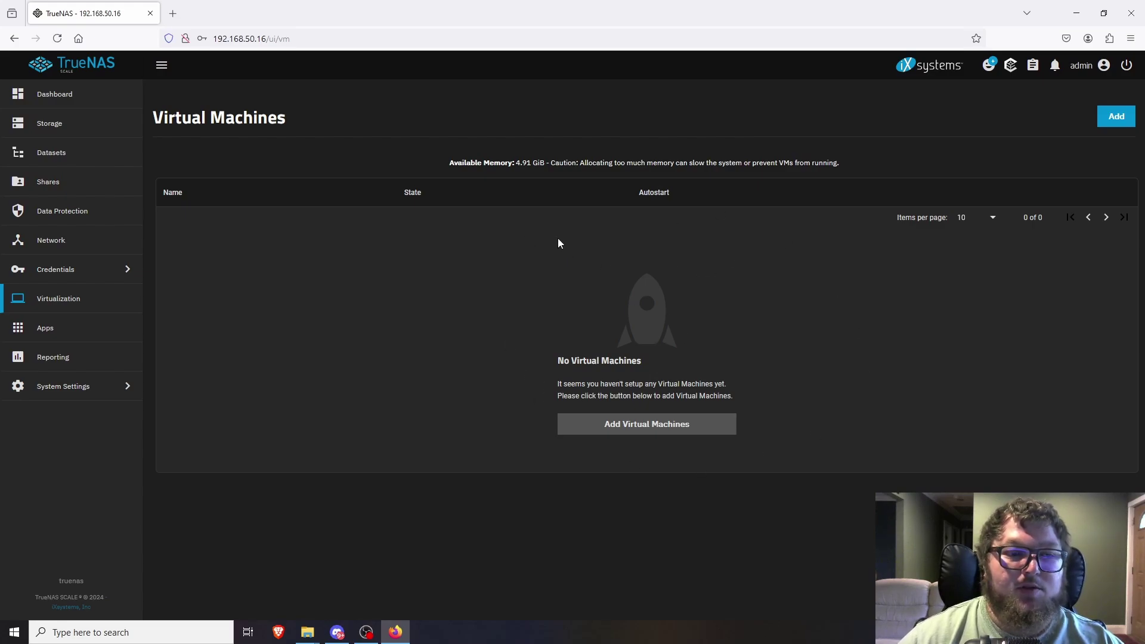
{"action": "left_click", "coordinate": [54, 332]}
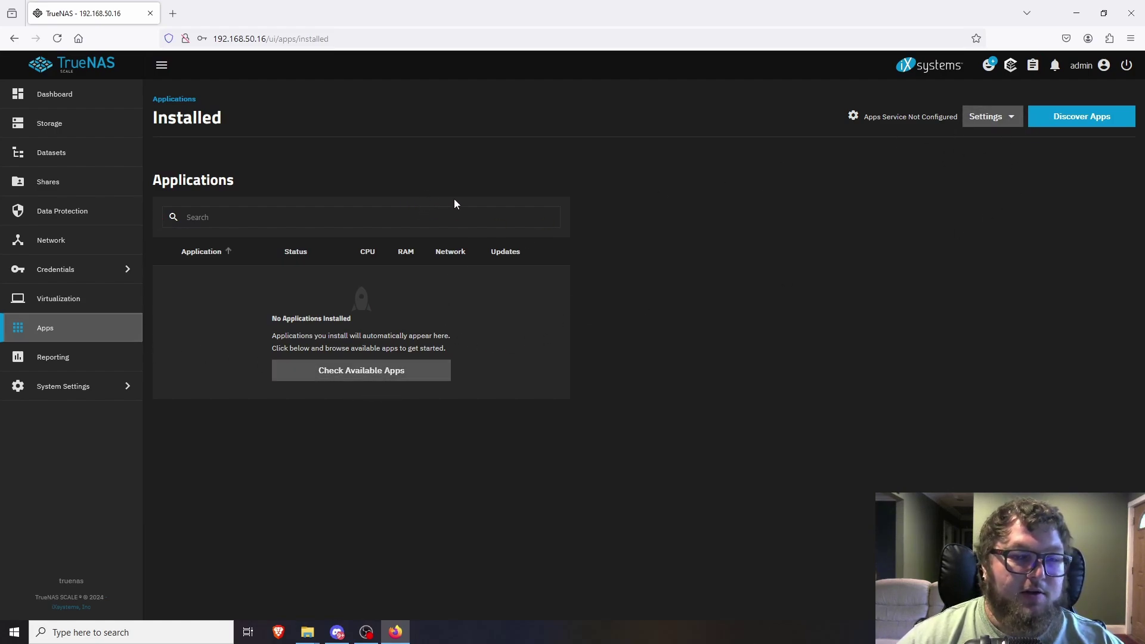
Choose pool1 as the apps pool, then open the Discover catalog of 107 apps.
{"action": "left_click", "coordinate": [995, 117]}
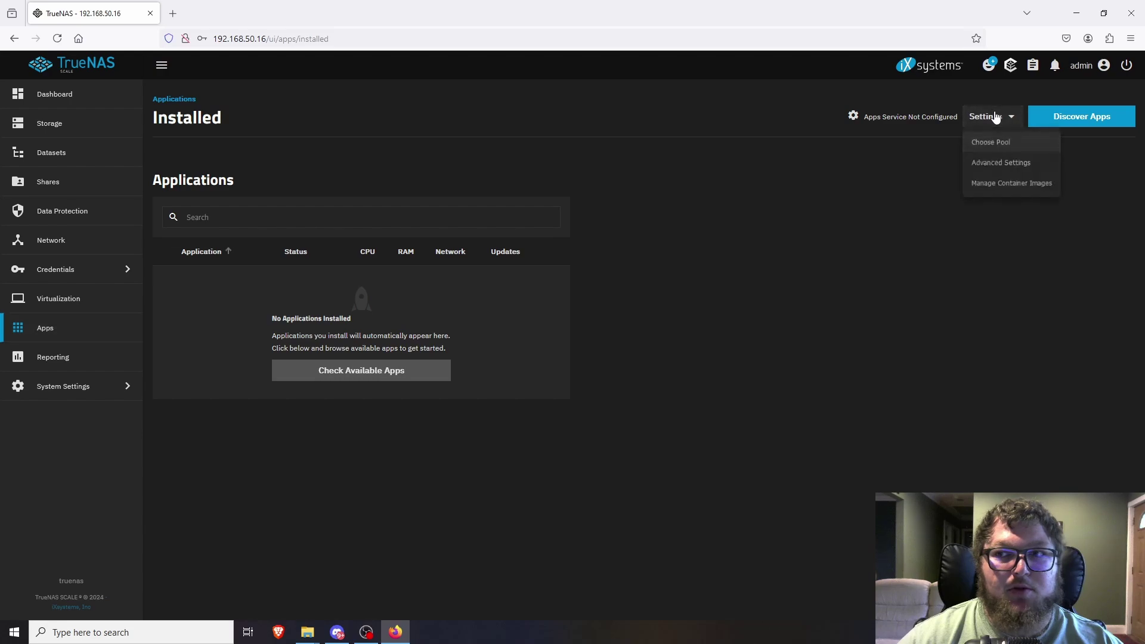
{"action": "left_click", "coordinate": [1001, 148]}
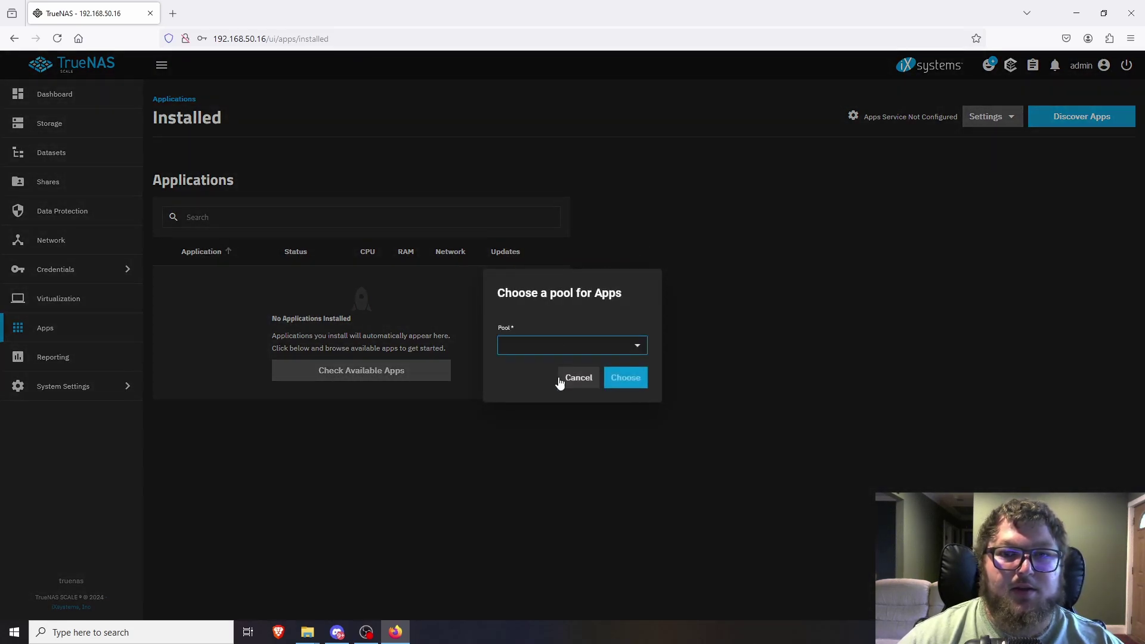
{"action": "left_click", "coordinate": [600, 354]}
{"action": "left_click", "coordinate": [540, 369]}
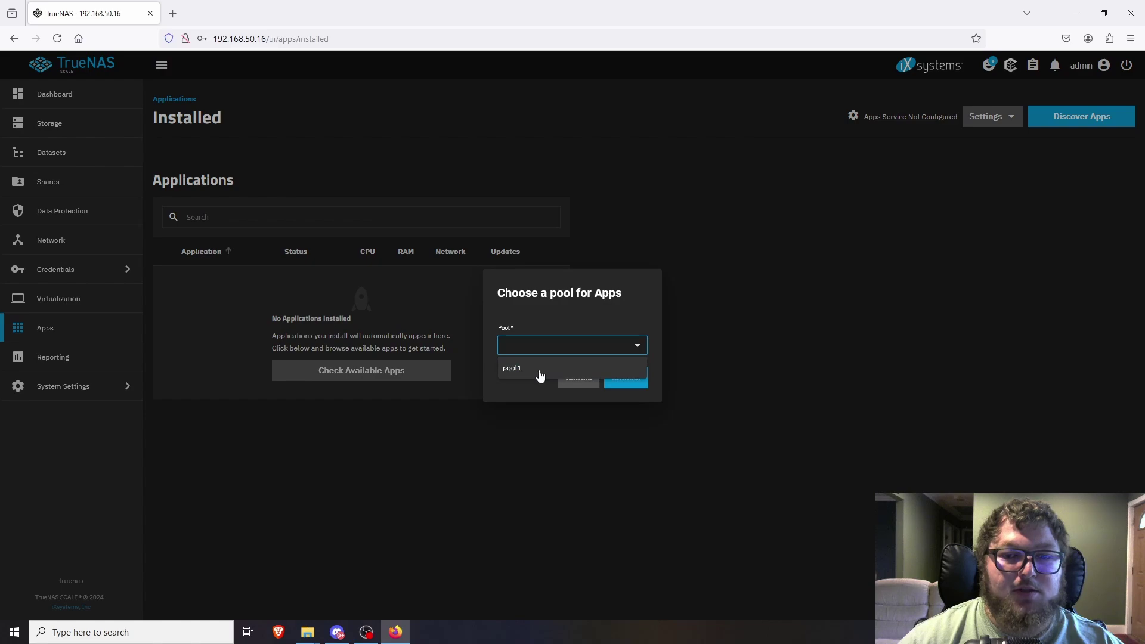
{"action": "left_click", "coordinate": [636, 385]}
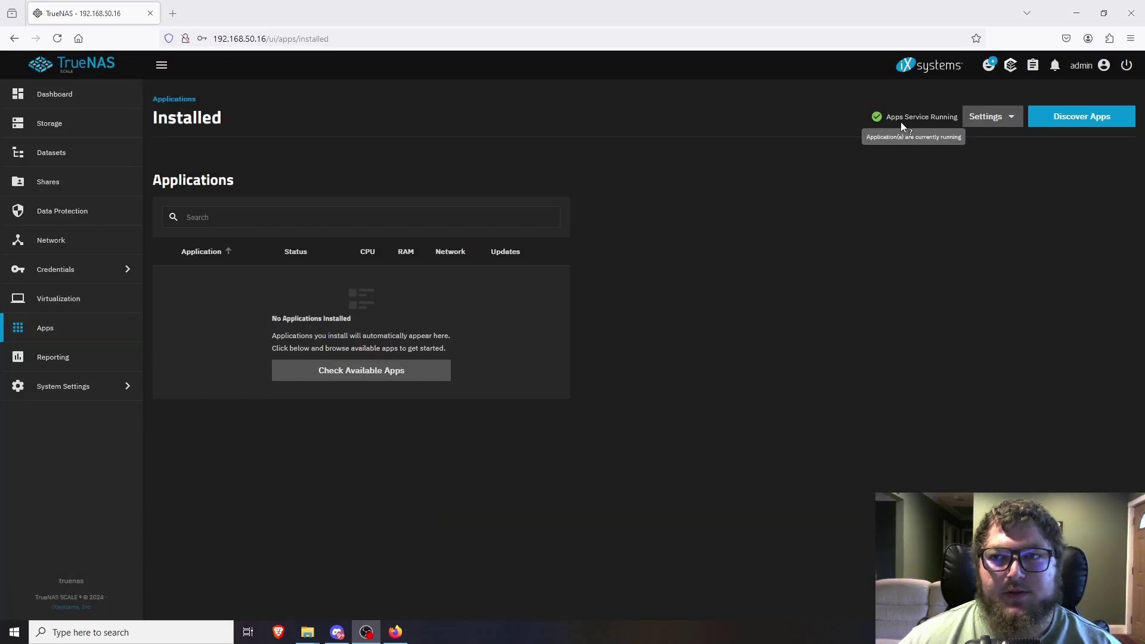
{"action": "left_click", "coordinate": [1059, 124]}
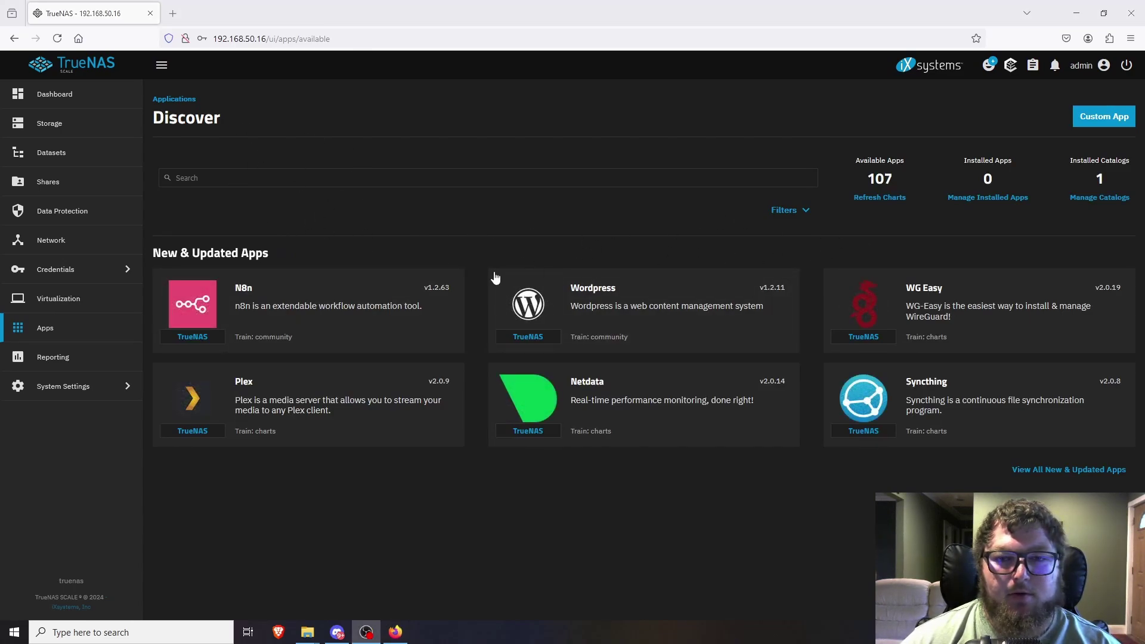
Show all New & Updated apps and browse the grid of N8n, Wordpress, Plex, Nextcloud and others.
{"action": "left_click", "coordinate": [1047, 475]}
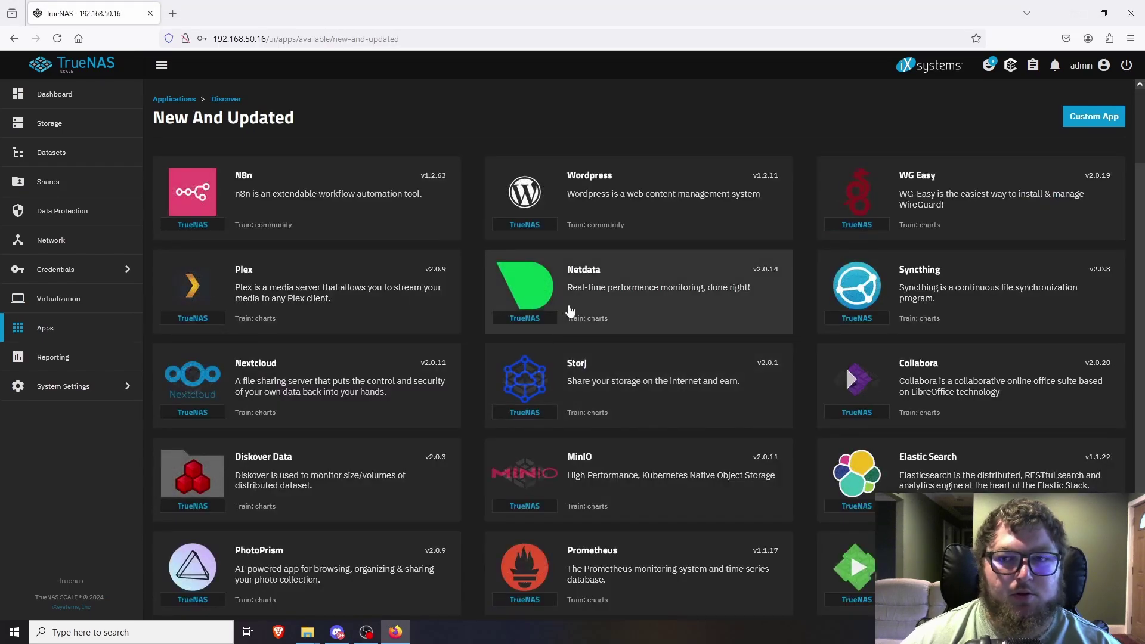
{"action": "scroll", "coordinate": [763, 318], "scroll_direction": "down", "scroll_amount": 7}
{"action": "scroll", "coordinate": [762, 319], "scroll_direction": "down", "scroll_amount": 20}
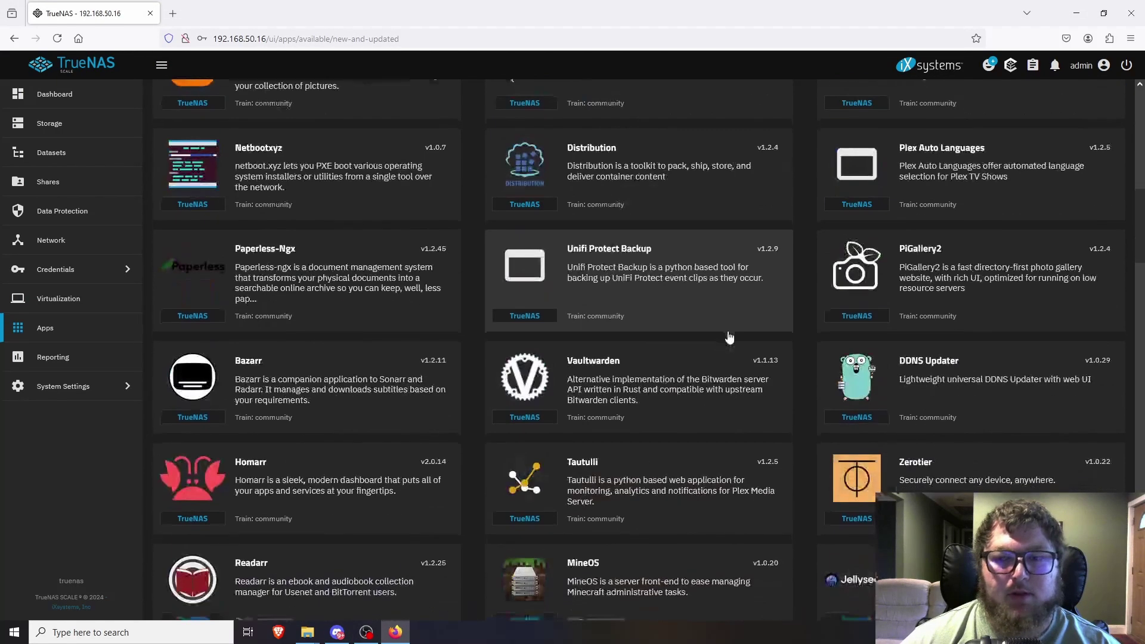
{"action": "scroll", "coordinate": [716, 373], "scroll_direction": "down", "scroll_amount": 8}
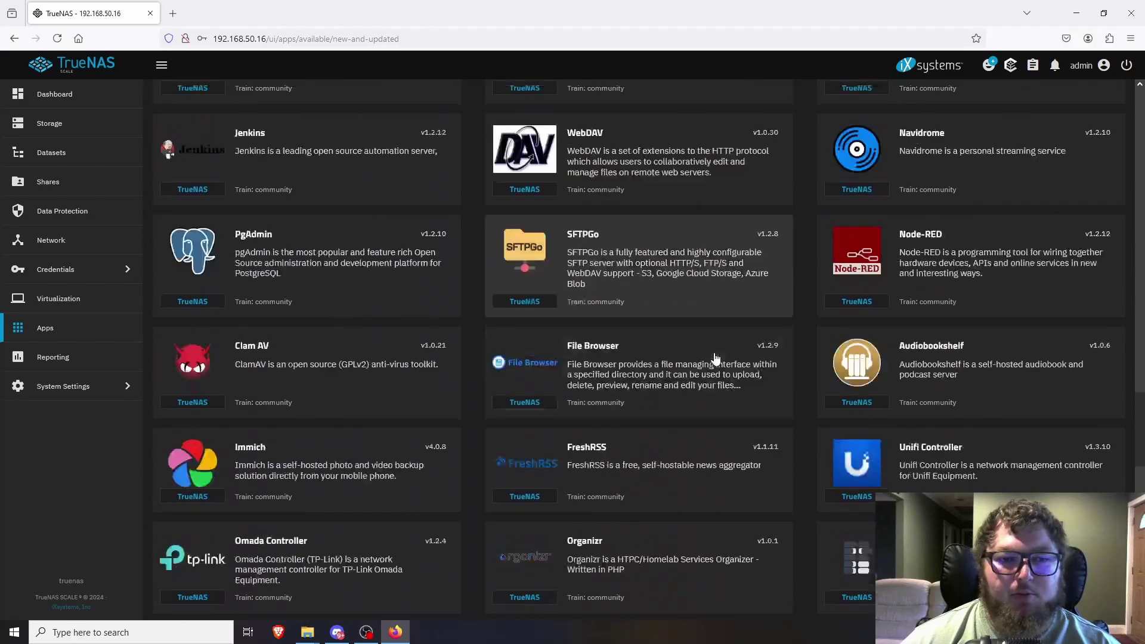
{"action": "scroll", "coordinate": [643, 358], "scroll_direction": "down", "scroll_amount": 5}
{"action": "scroll", "coordinate": [515, 400], "scroll_direction": "down", "scroll_amount": 2}
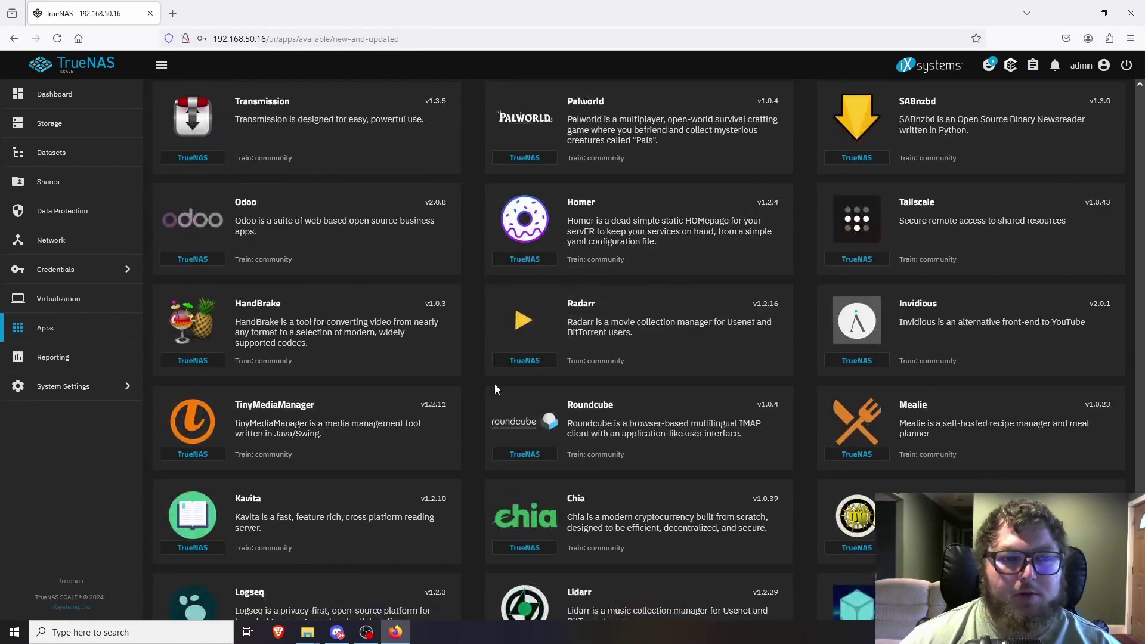
{"action": "scroll", "coordinate": [537, 358], "scroll_direction": "down", "scroll_amount": 3}
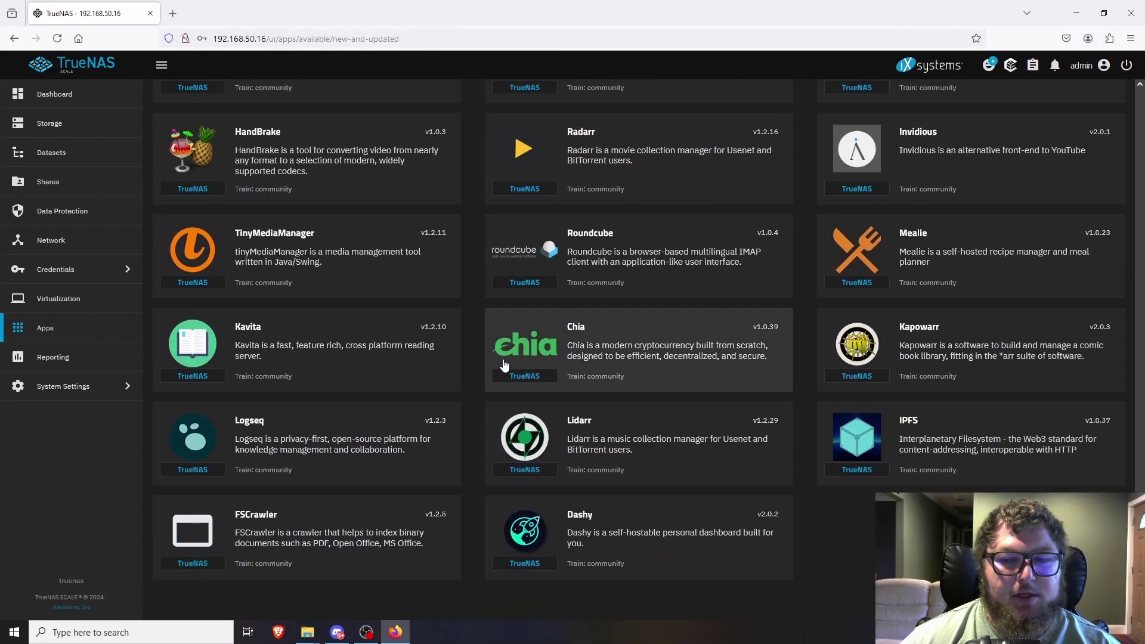
{"action": "scroll", "coordinate": [614, 404], "scroll_direction": "up", "scroll_amount": 4}
{"action": "scroll", "coordinate": [613, 405], "scroll_direction": "up", "scroll_amount": 2}
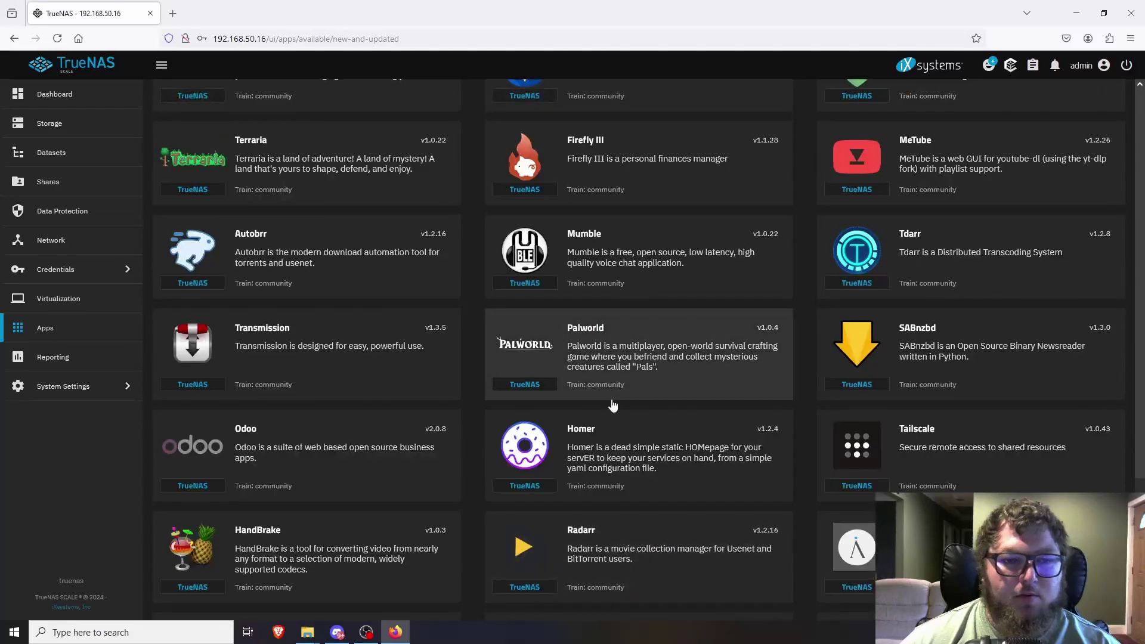
{"action": "scroll", "coordinate": [415, 376], "scroll_direction": "up", "scroll_amount": 4}
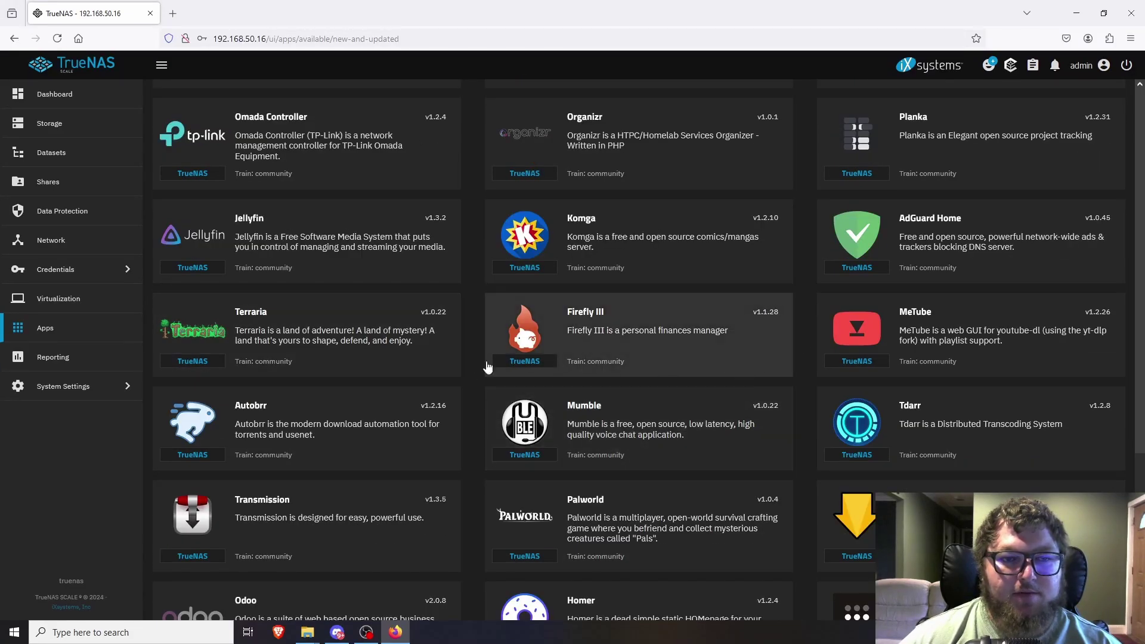
{"action": "scroll", "coordinate": [298, 329], "scroll_direction": "up", "scroll_amount": 3}
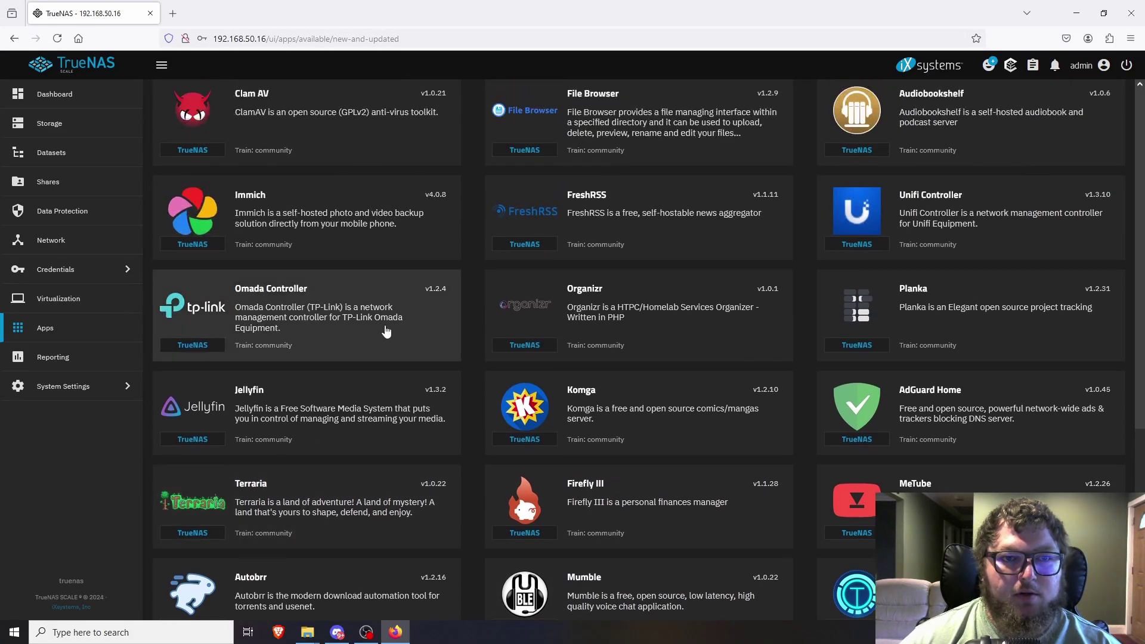
{"action": "scroll", "coordinate": [355, 327], "scroll_direction": "up", "scroll_amount": 2}
{"action": "scroll", "coordinate": [367, 391], "scroll_direction": "up", "scroll_amount": 4}
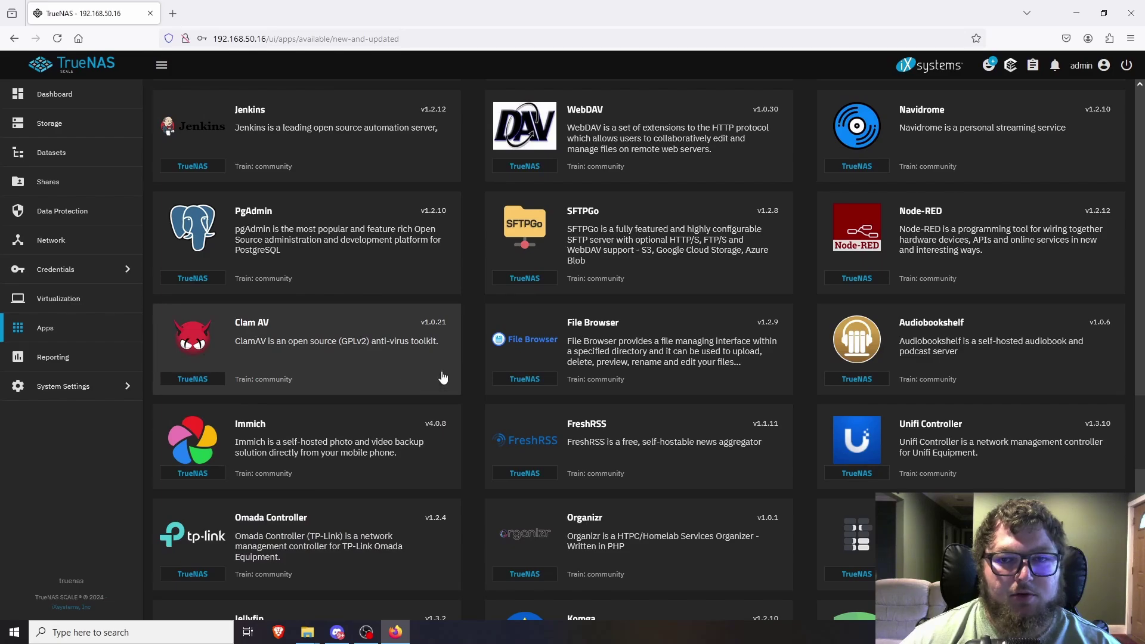
{"action": "scroll", "coordinate": [656, 286], "scroll_direction": "up", "scroll_amount": 6}
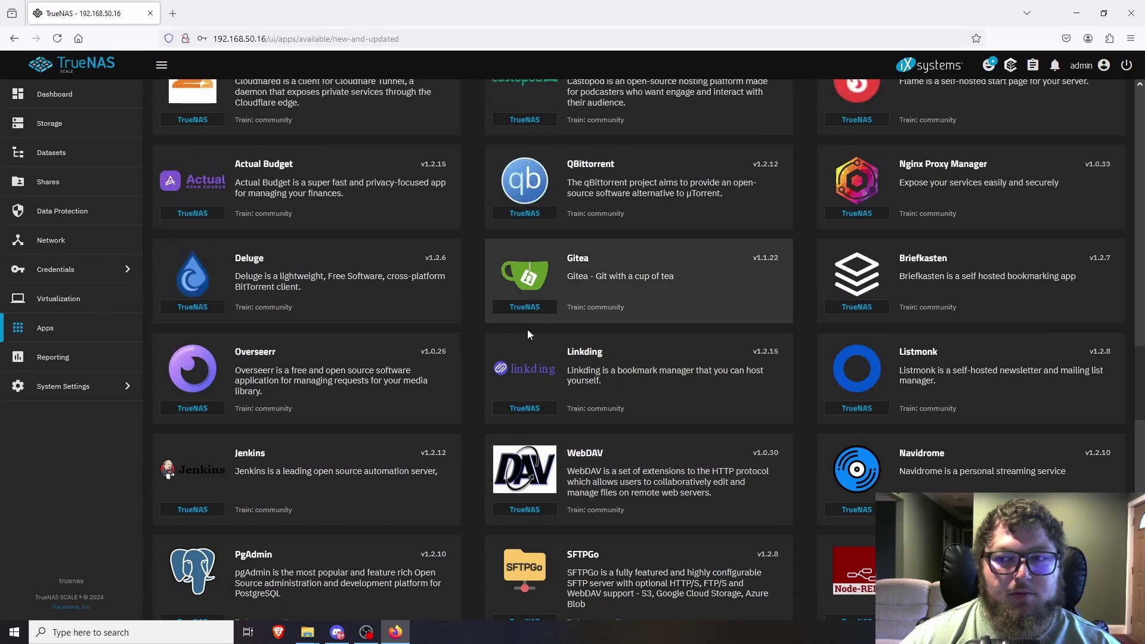
{"action": "scroll", "coordinate": [603, 361], "scroll_direction": "up", "scroll_amount": 2}
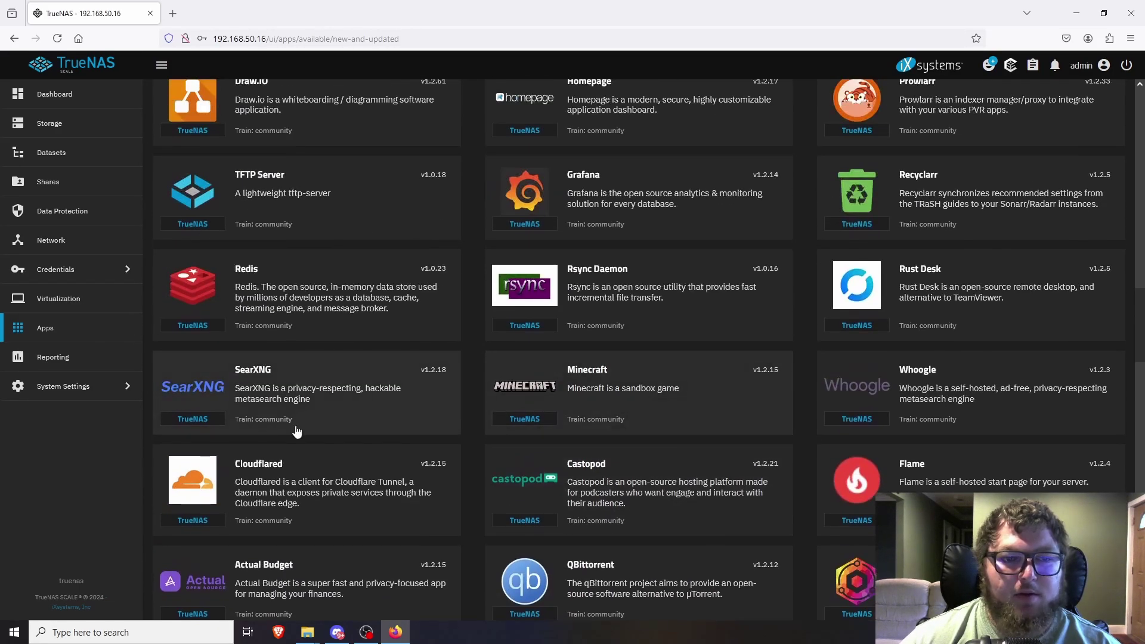
{"action": "scroll", "coordinate": [583, 405], "scroll_direction": "up", "scroll_amount": 5}
{"action": "scroll", "coordinate": [848, 402], "scroll_direction": "up", "scroll_amount": 12}
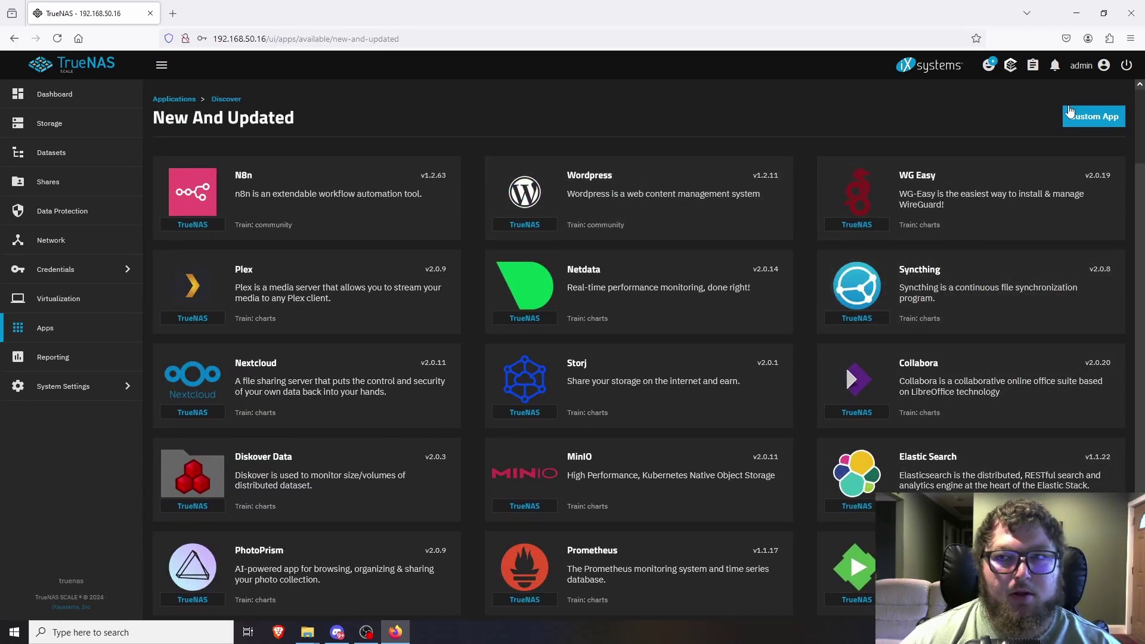
Return to Discover and check the installed catalogs under Manage Catalogs, then go back.
{"action": "left_click", "coordinate": [221, 99]}
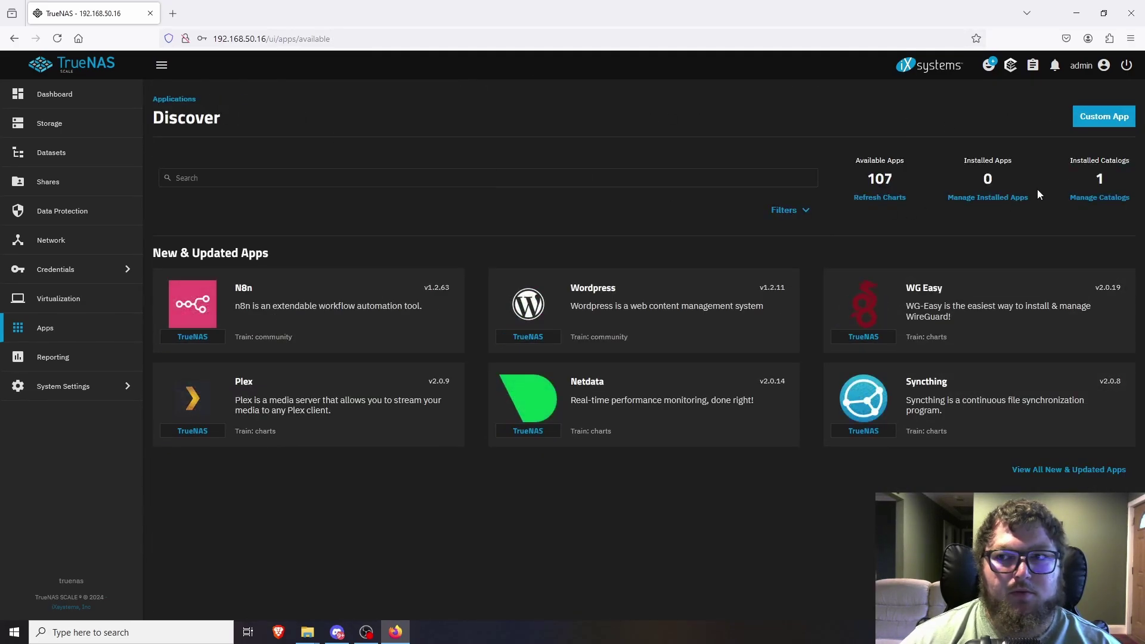
{"action": "left_click", "coordinate": [1096, 203]}
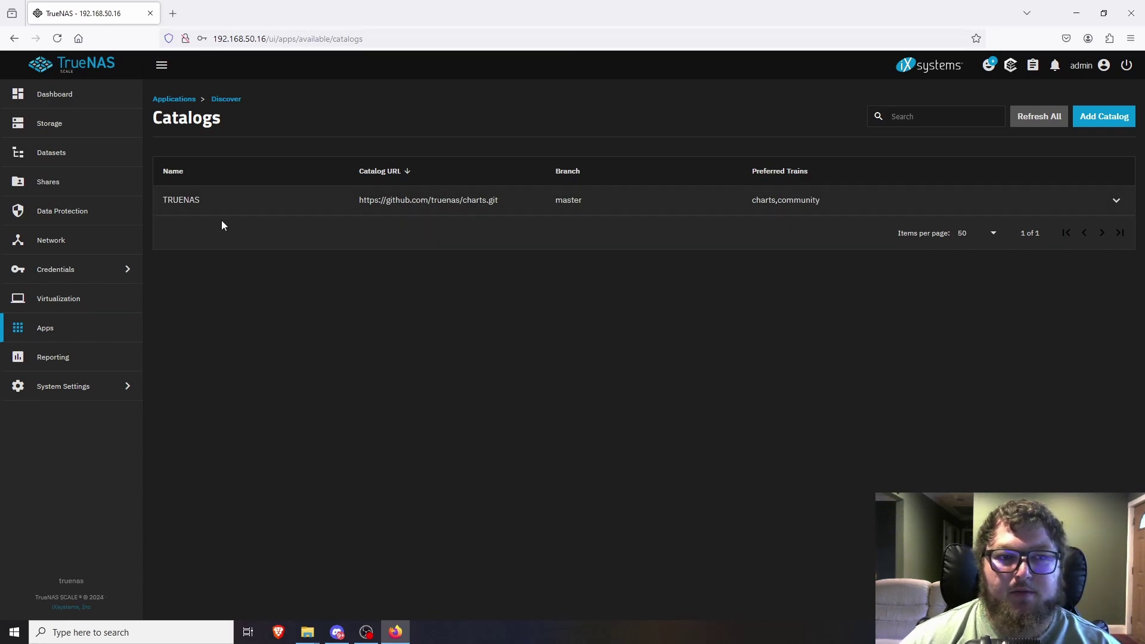
{"action": "left_click", "coordinate": [176, 100]}
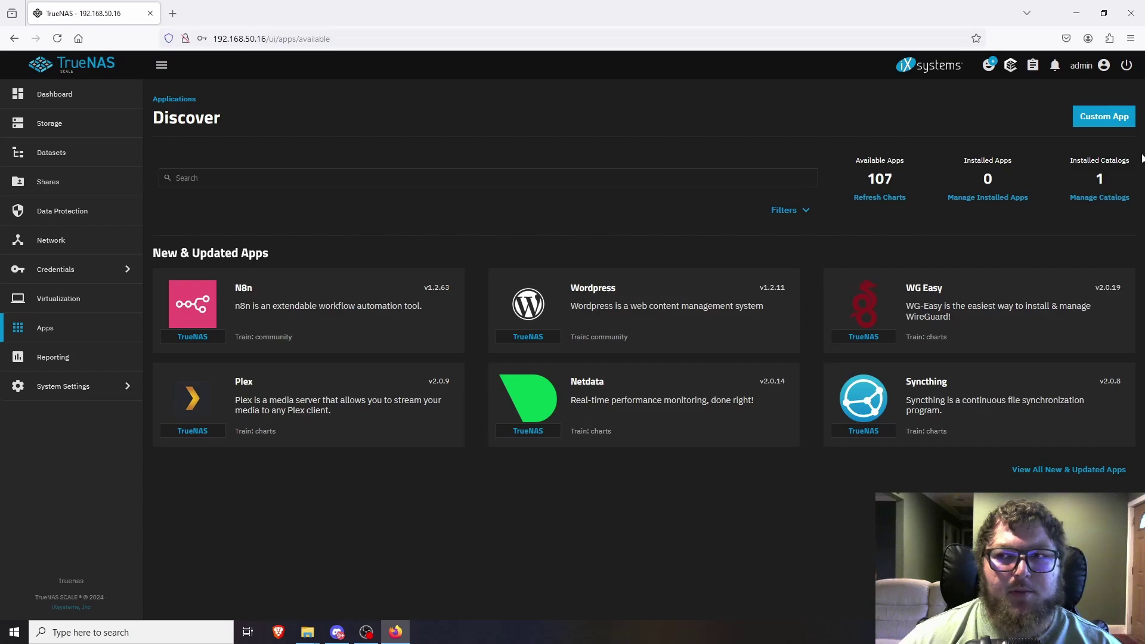
Reopen the New & Updated apps list and open the Dashy app's details page.
{"action": "left_click", "coordinate": [1062, 471]}
{"action": "scroll", "coordinate": [469, 387], "scroll_direction": "down", "scroll_amount": 4}
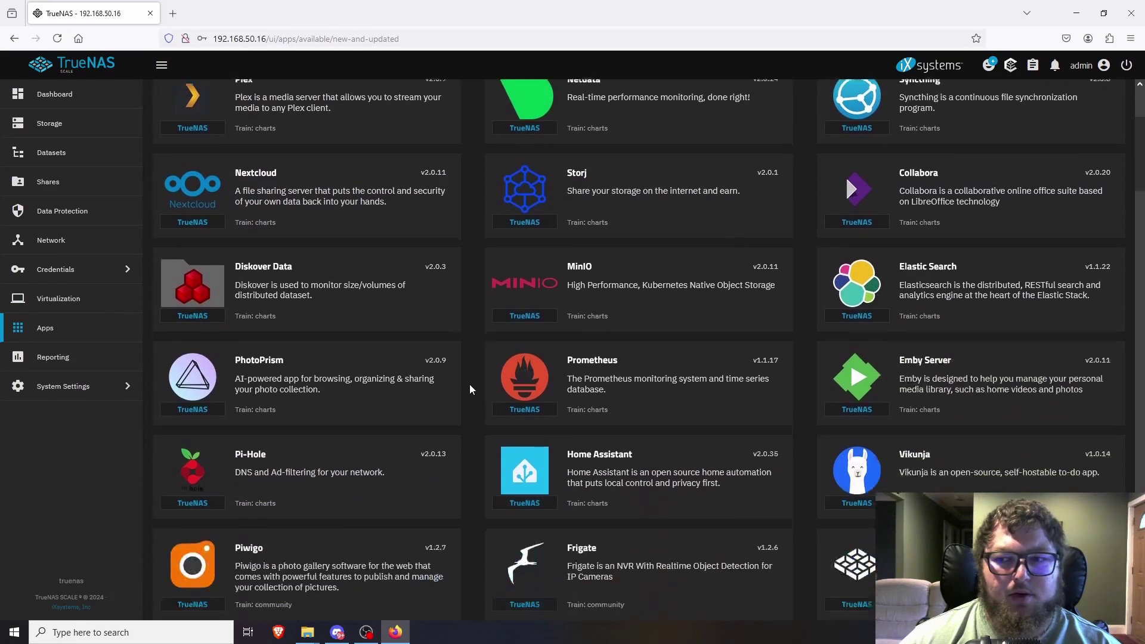
{"action": "scroll", "coordinate": [470, 389], "scroll_direction": "down", "scroll_amount": 4}
{"action": "scroll", "coordinate": [424, 442], "scroll_direction": "down", "scroll_amount": 3}
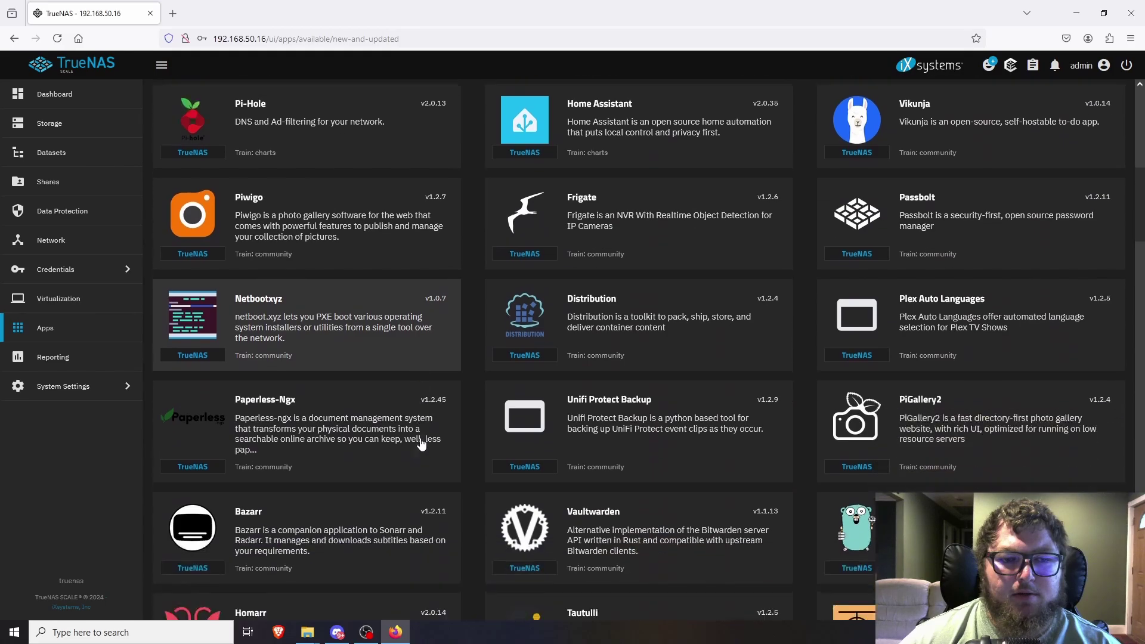
{"action": "scroll", "coordinate": [494, 411], "scroll_direction": "down", "scroll_amount": 4}
{"action": "scroll", "coordinate": [482, 399], "scroll_direction": "up", "scroll_amount": 3}
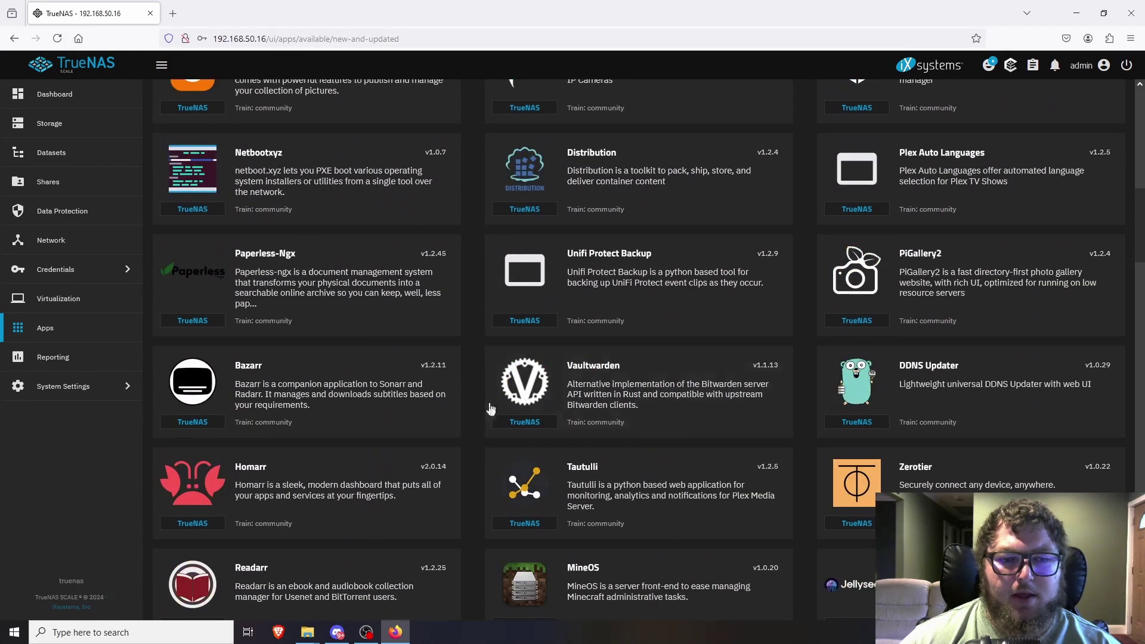
{"action": "scroll", "coordinate": [739, 506], "scroll_direction": "down", "scroll_amount": 15}
{"action": "left_click", "coordinate": [608, 528]}
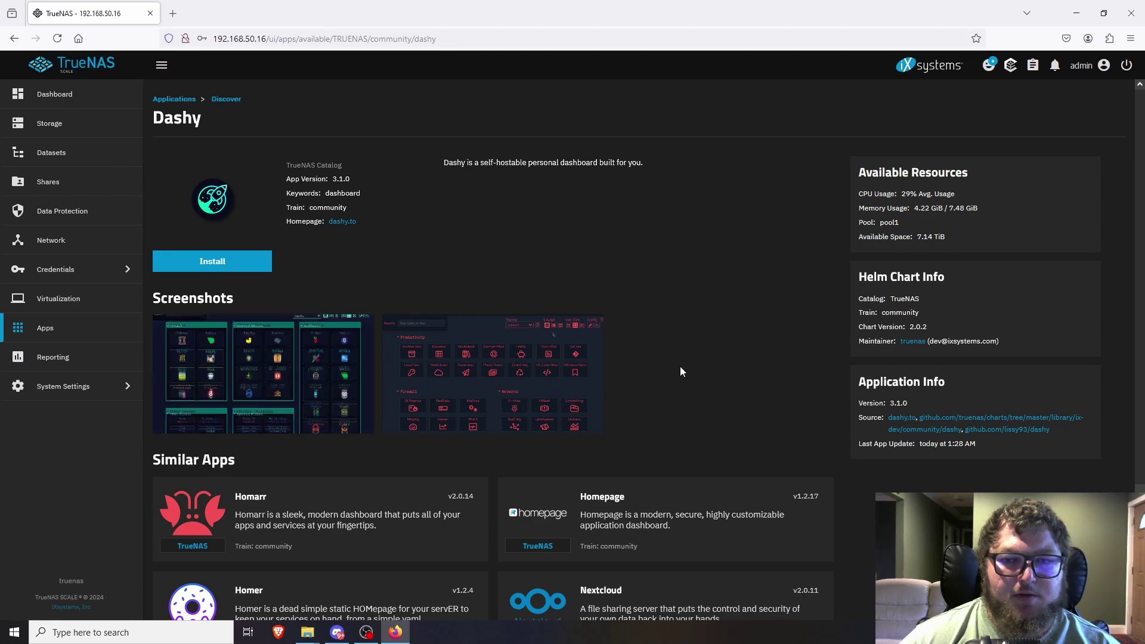
Install Dashy with default settings after accepting the third-party apps warning.
{"action": "left_click", "coordinate": [224, 263]}
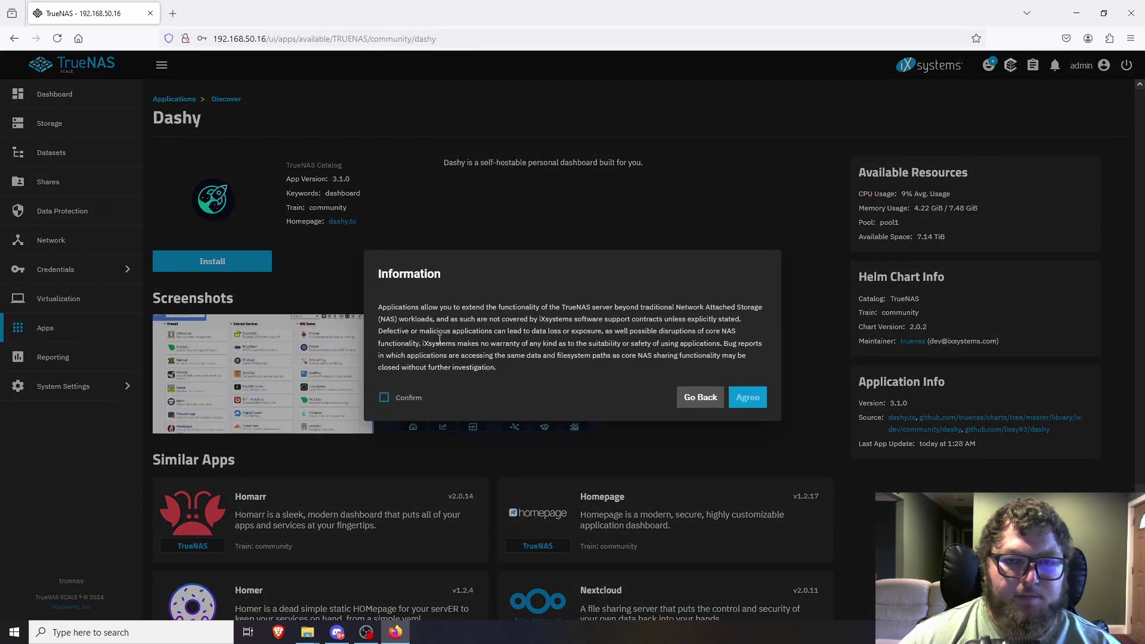
{"action": "left_click", "coordinate": [418, 397]}
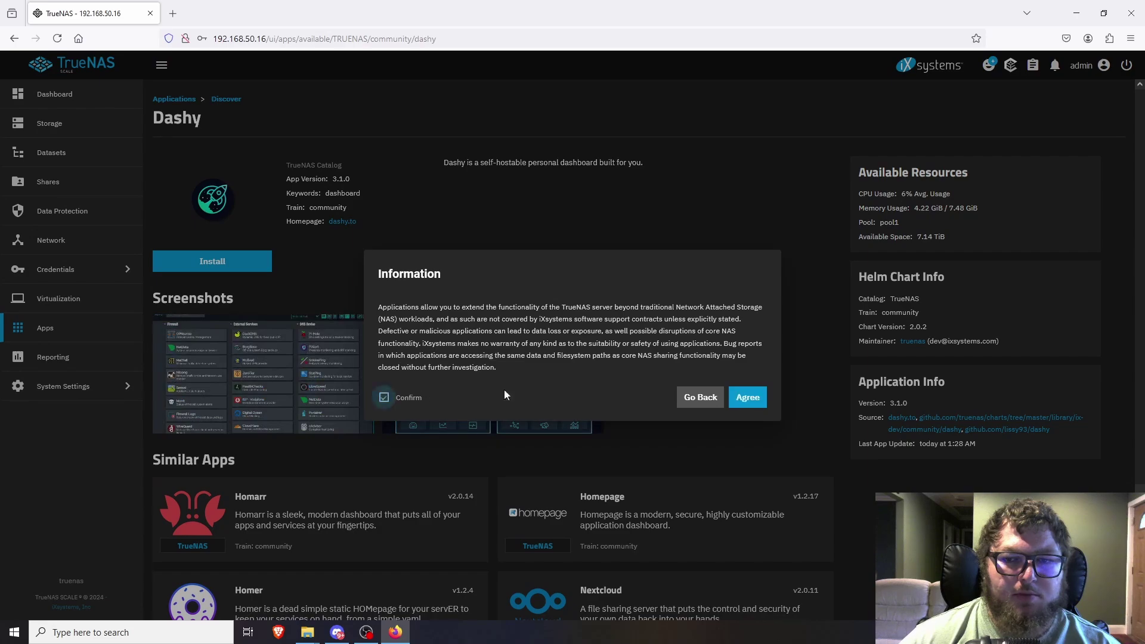
{"action": "left_click", "coordinate": [753, 403]}
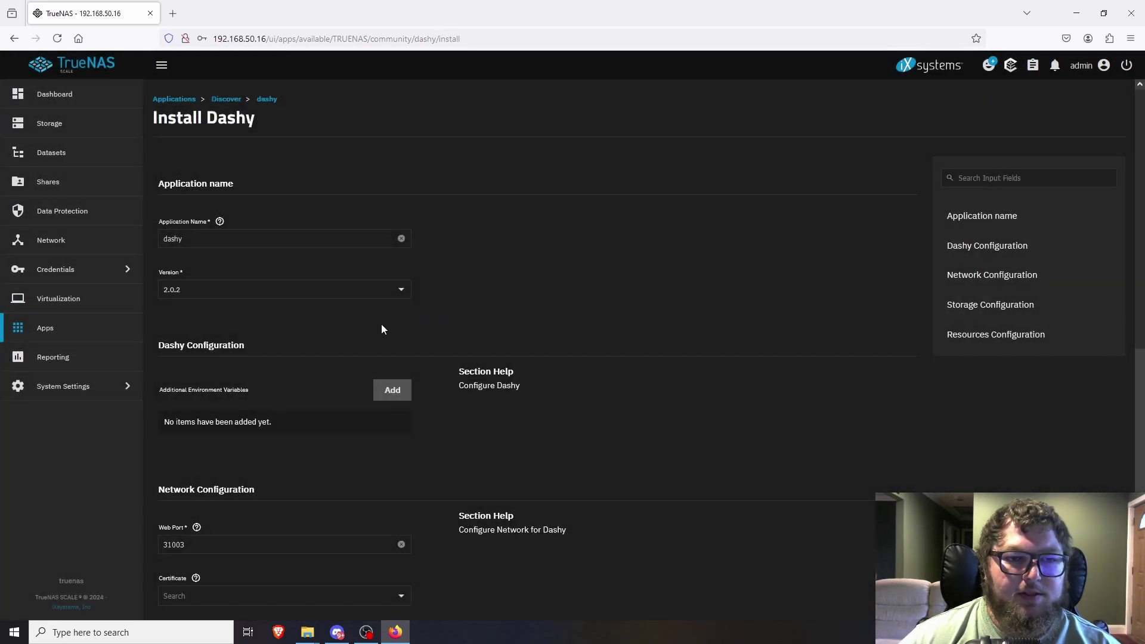
{"action": "scroll", "coordinate": [265, 332], "scroll_direction": "down", "scroll_amount": 8}
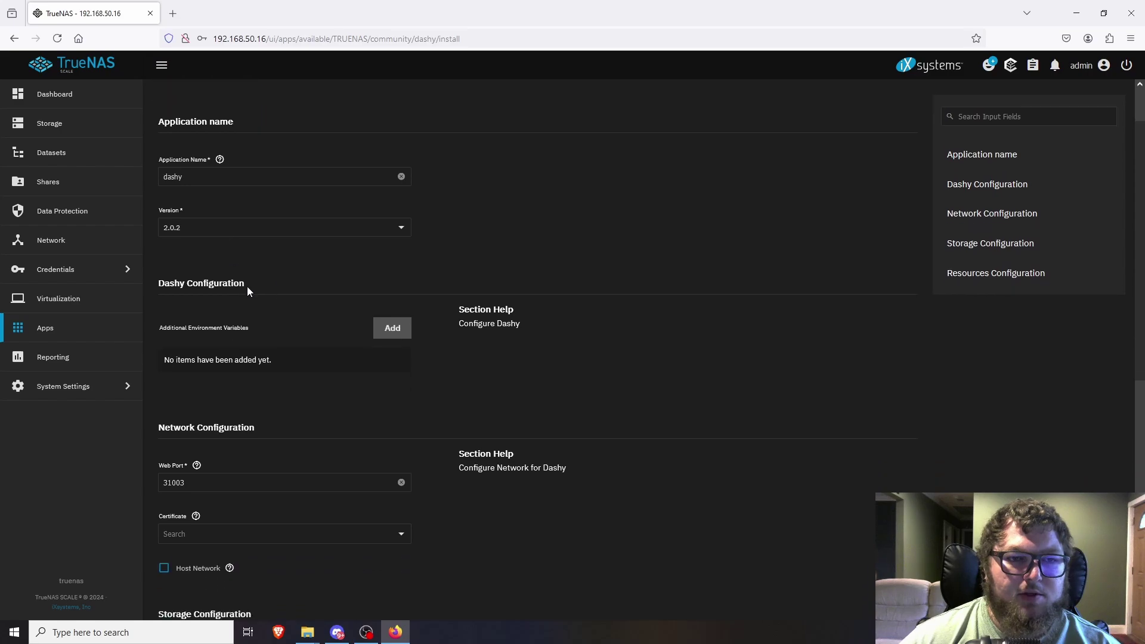
{"action": "scroll", "coordinate": [316, 421], "scroll_direction": "down", "scroll_amount": 1}
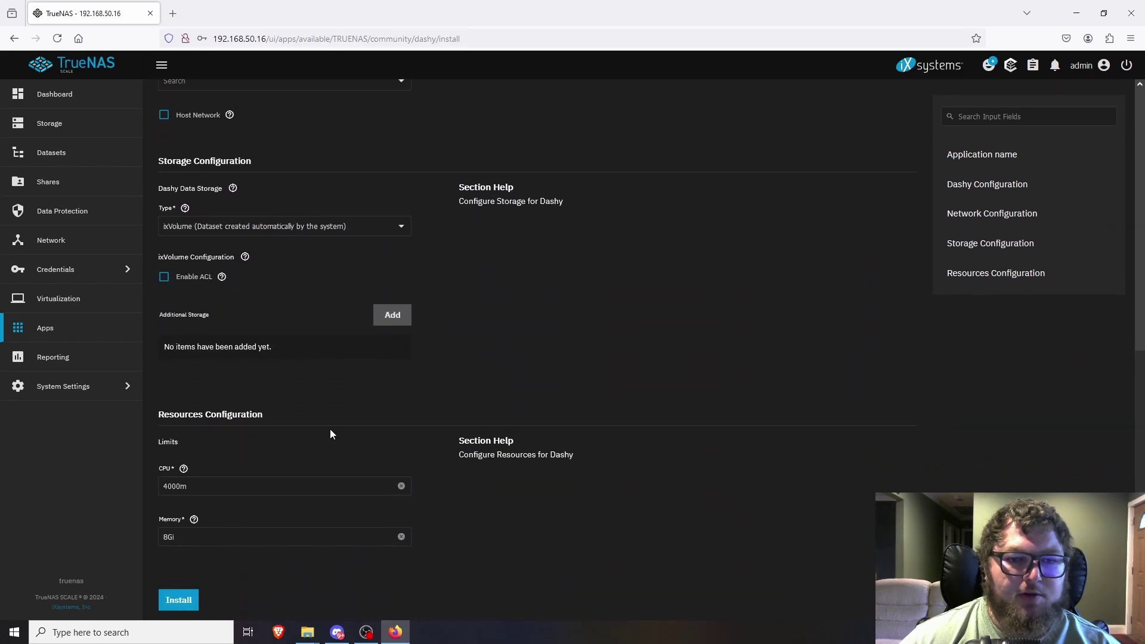
{"action": "left_click", "coordinate": [179, 599]}
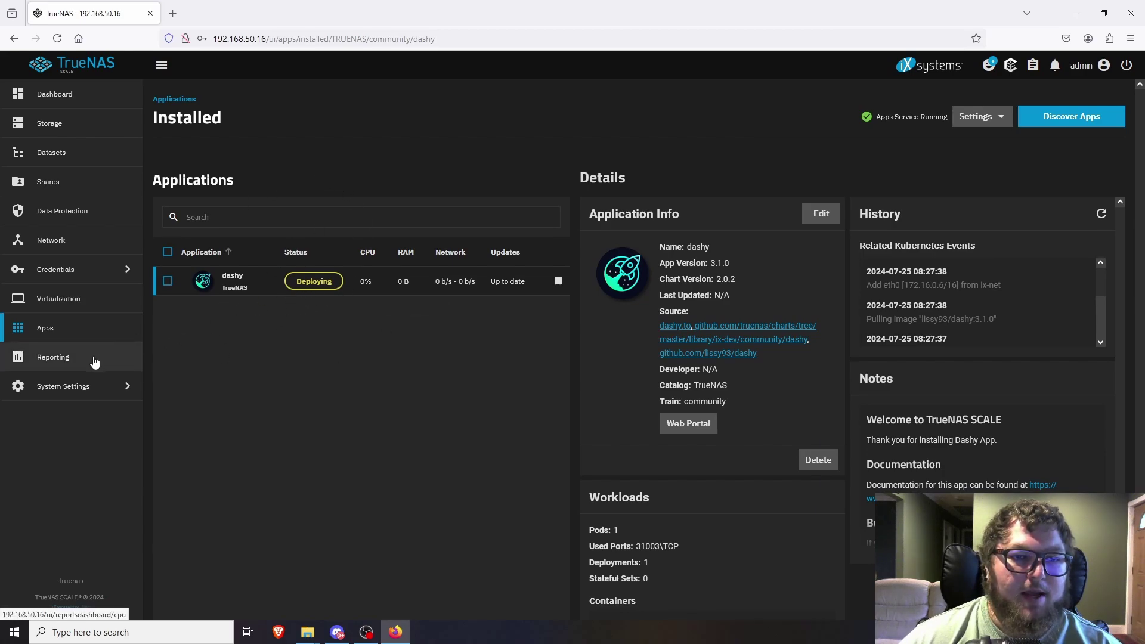
Open Reporting and review the CPU usage, temperature, load average and process charts.
{"action": "left_click", "coordinate": [53, 370]}
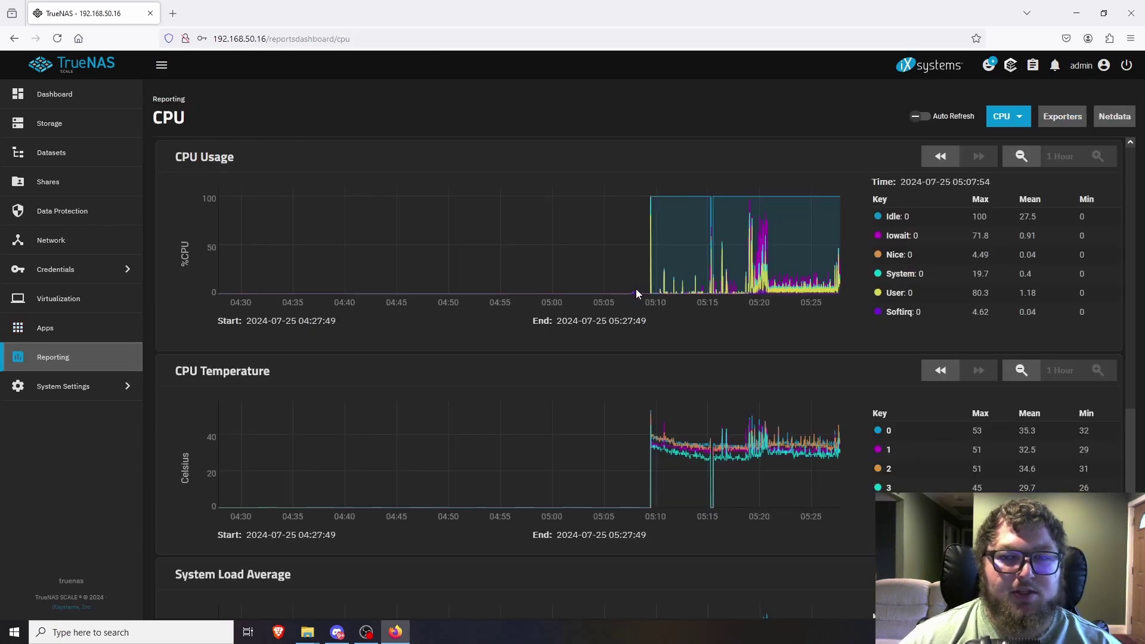
{"action": "scroll", "coordinate": [596, 397], "scroll_direction": "down", "scroll_amount": 5}
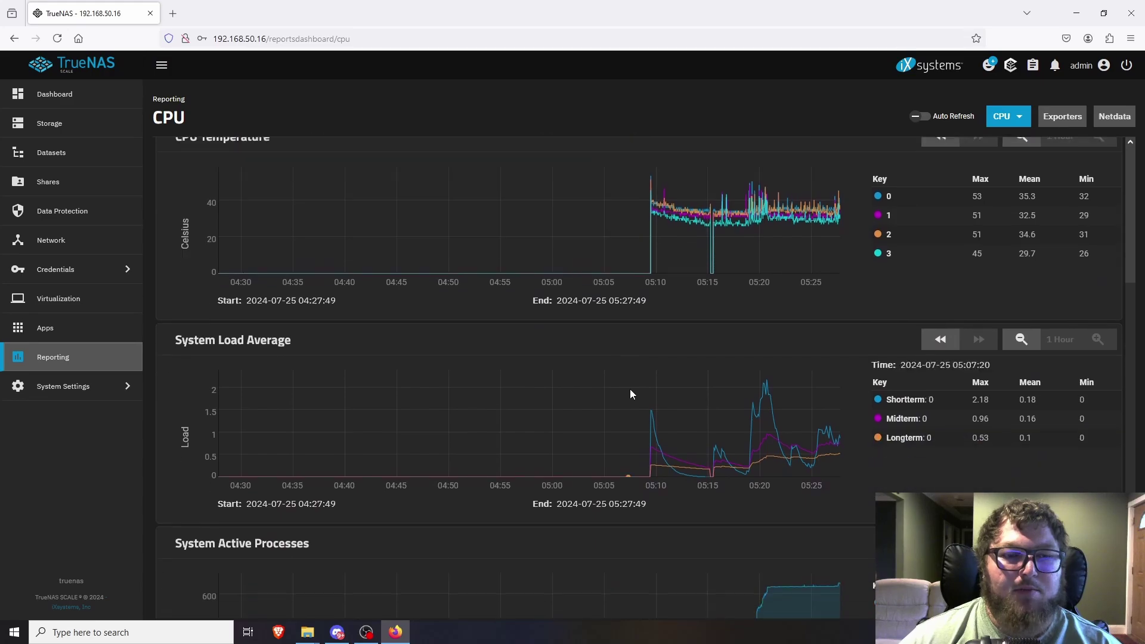
{"action": "scroll", "coordinate": [707, 410], "scroll_direction": "down", "scroll_amount": 1}
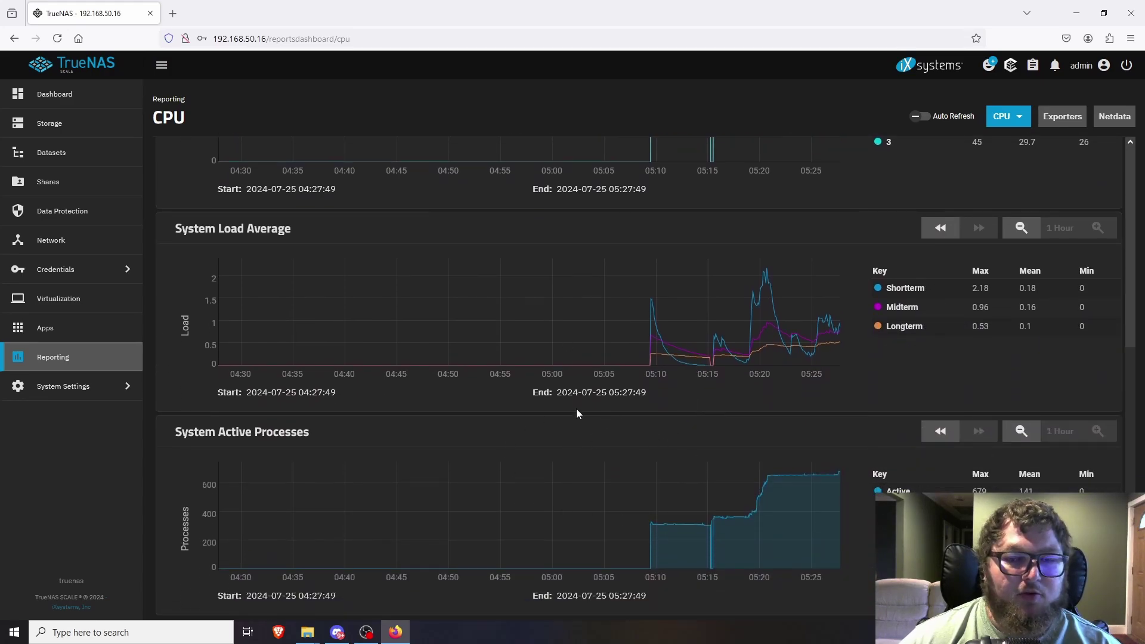
{"action": "scroll", "coordinate": [515, 416], "scroll_direction": "up", "scroll_amount": 6}
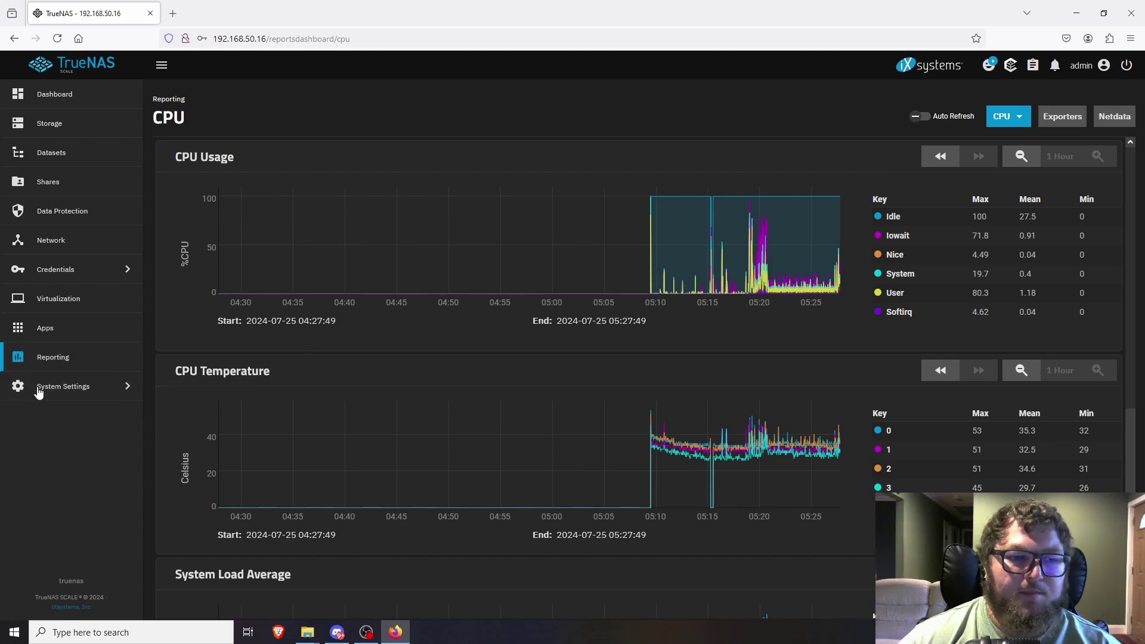
{"action": "left_click", "coordinate": [84, 392]}
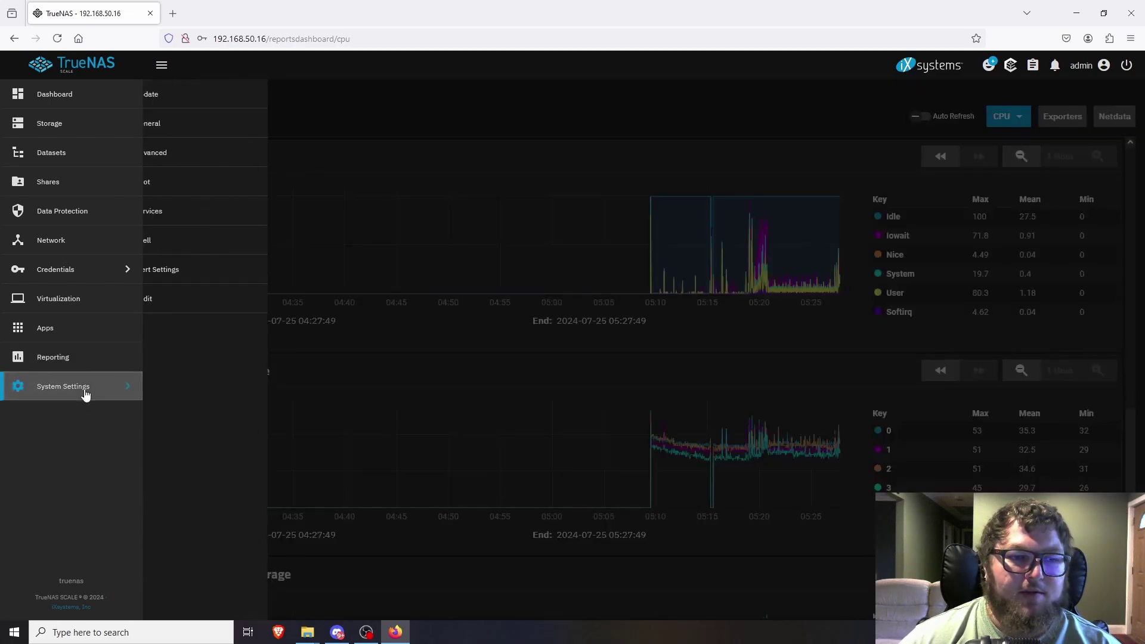
Review the System Settings Update page, then the General settings page.
{"action": "left_click", "coordinate": [183, 102]}
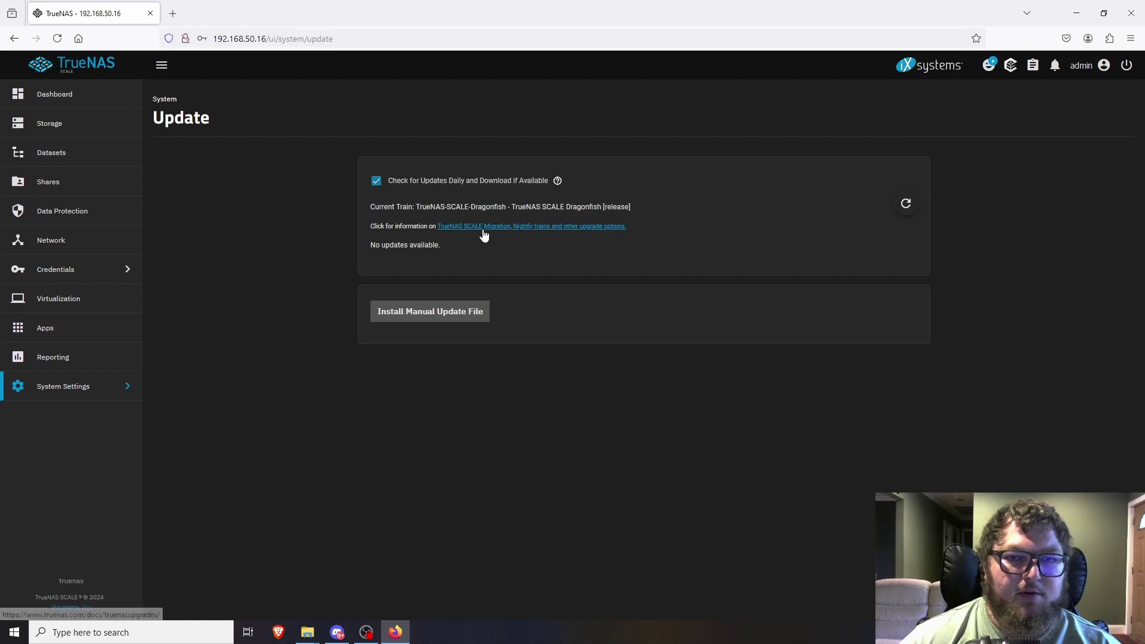
{"action": "left_click", "coordinate": [62, 399]}
{"action": "left_click", "coordinate": [191, 122]}
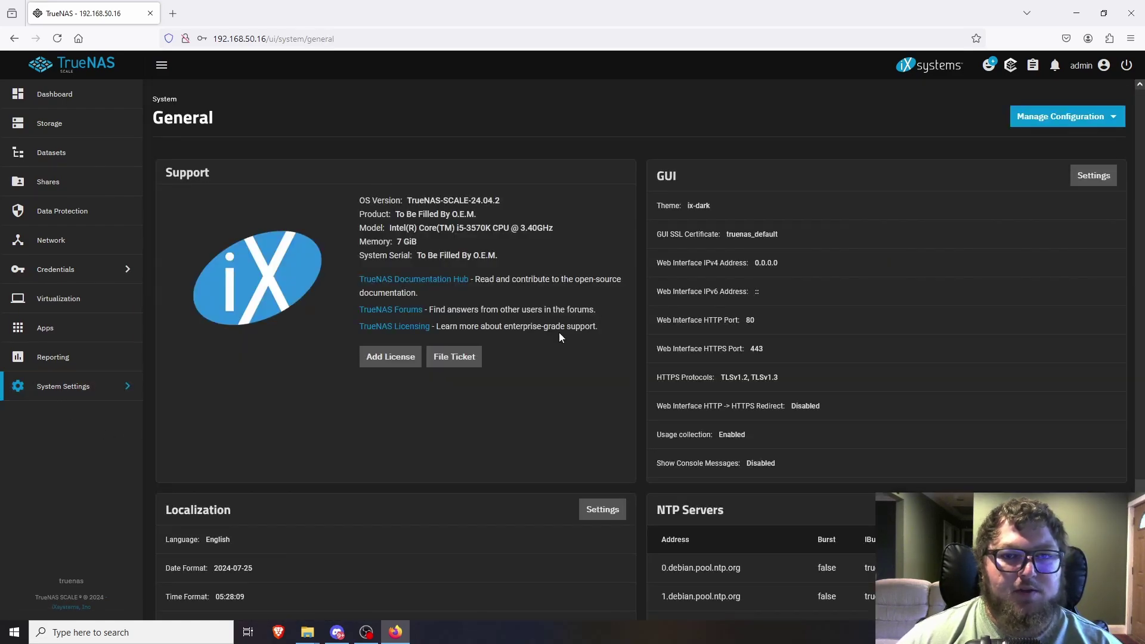
{"action": "scroll", "coordinate": [573, 338], "scroll_direction": "down", "scroll_amount": 3}
{"action": "scroll", "coordinate": [517, 440], "scroll_direction": "up", "scroll_amount": 3}
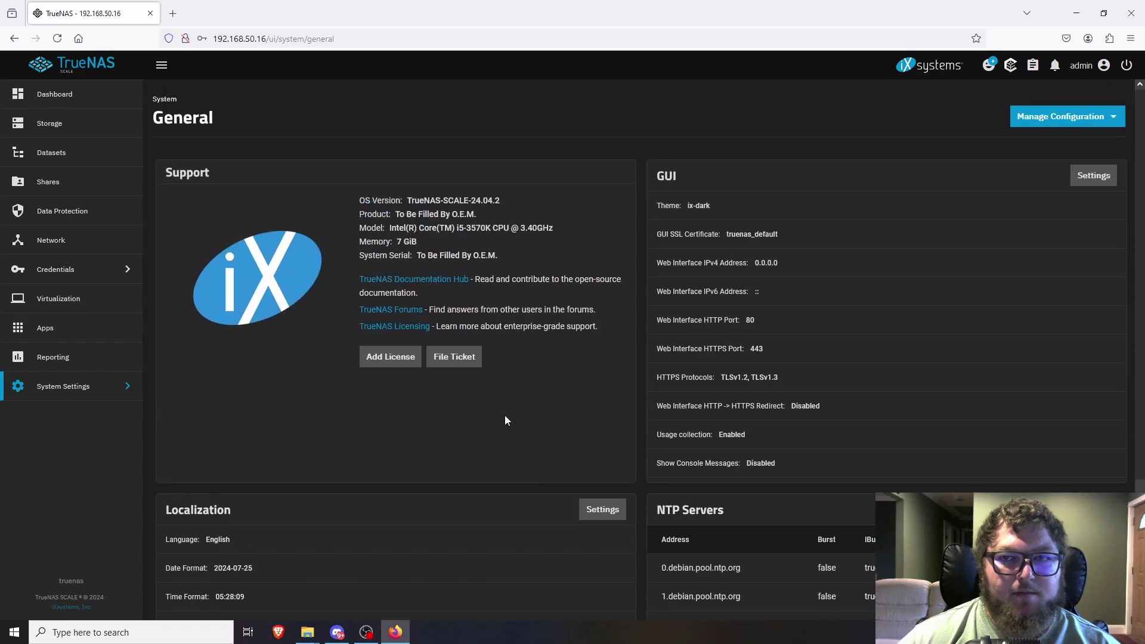
Browse the Advanced settings cards, then return to Installed apps showing Dashy running.
{"action": "left_click", "coordinate": [56, 387]}
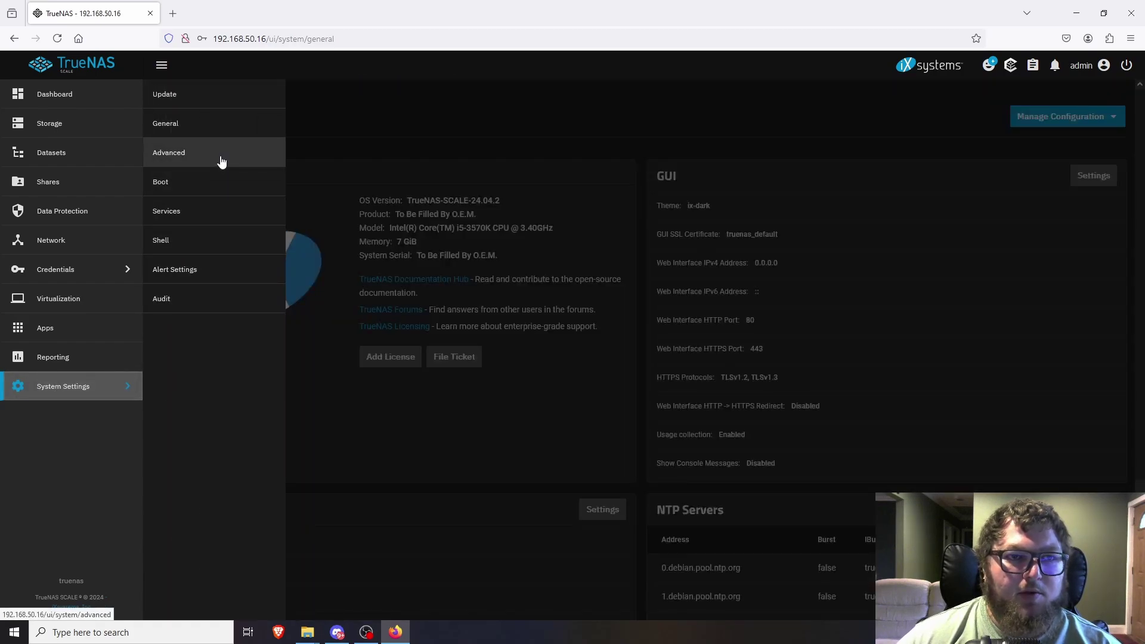
{"action": "left_click", "coordinate": [182, 155]}
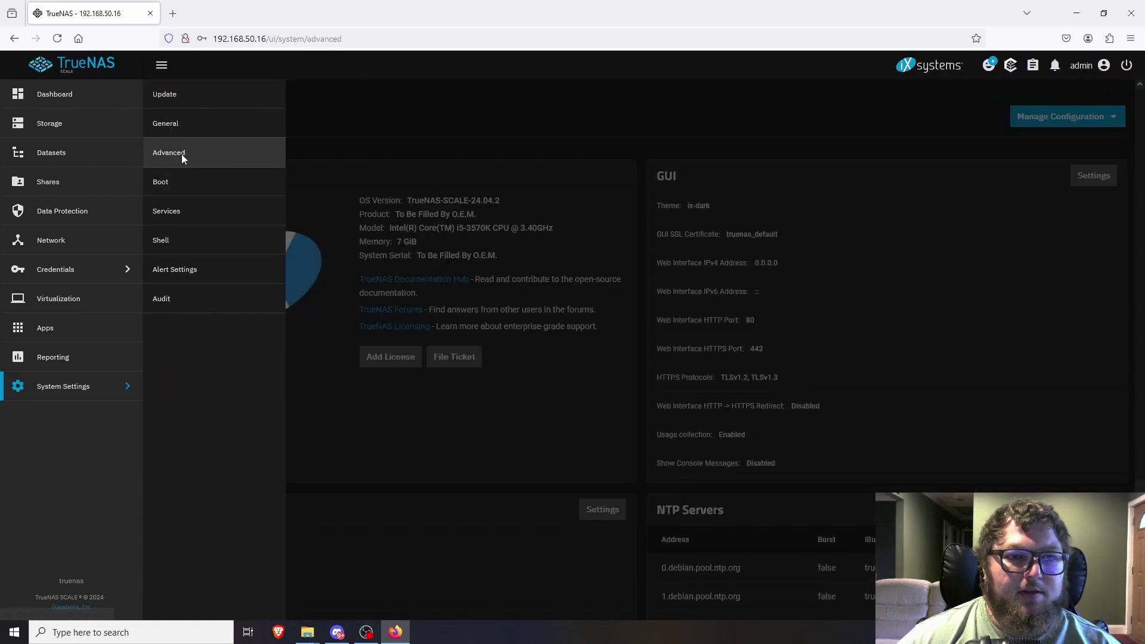
{"action": "scroll", "coordinate": [316, 432], "scroll_direction": "down", "scroll_amount": 10}
{"action": "scroll", "coordinate": [358, 430], "scroll_direction": "down", "scroll_amount": 2}
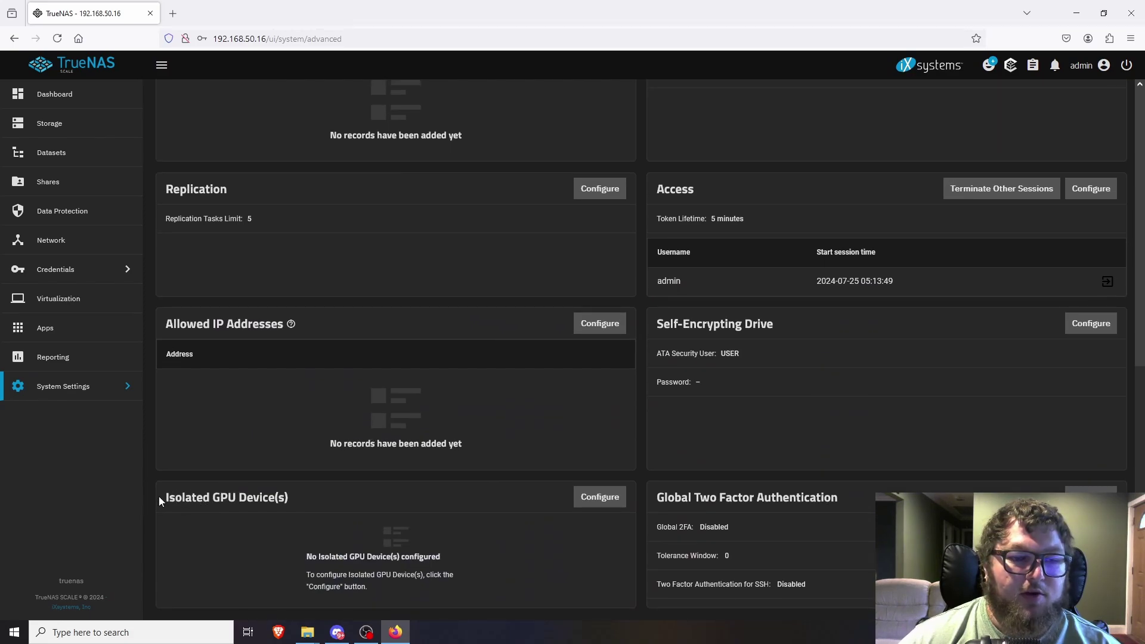
{"action": "left_click_drag", "start_coordinate": [159, 496], "coordinate": [316, 506]}
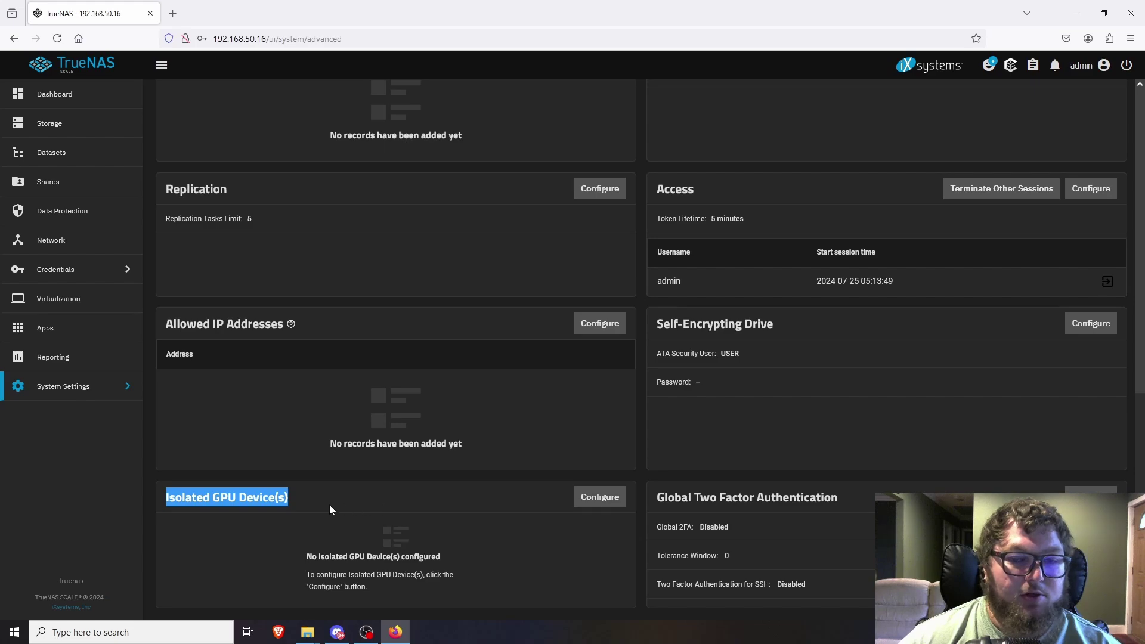
{"action": "left_click", "coordinate": [273, 479]}
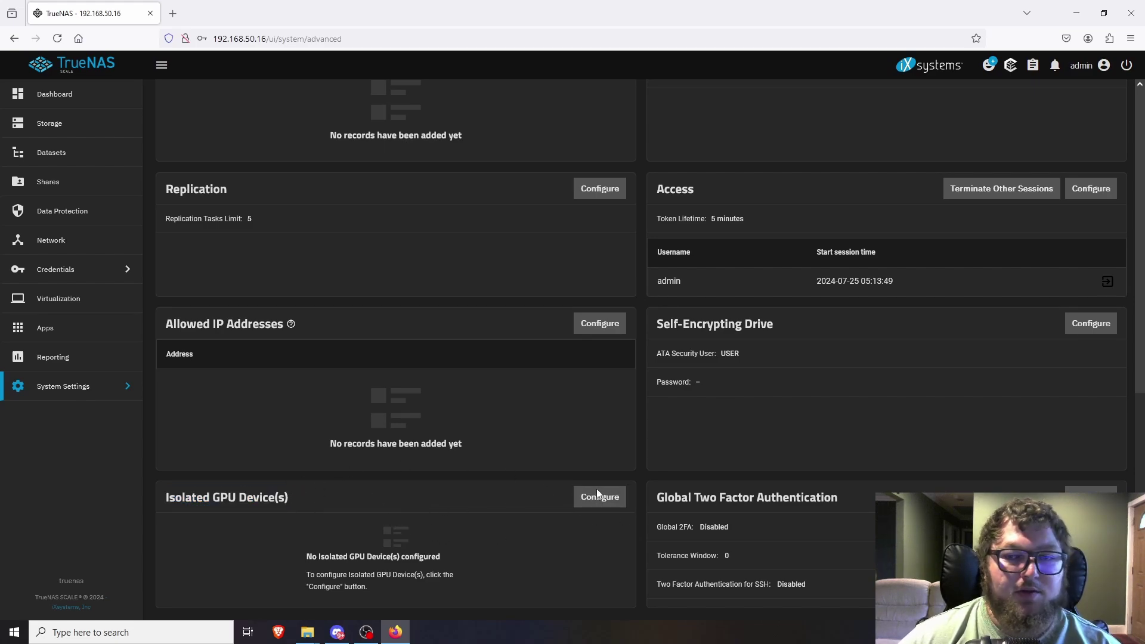
{"action": "scroll", "coordinate": [538, 518], "scroll_direction": "up", "scroll_amount": 10}
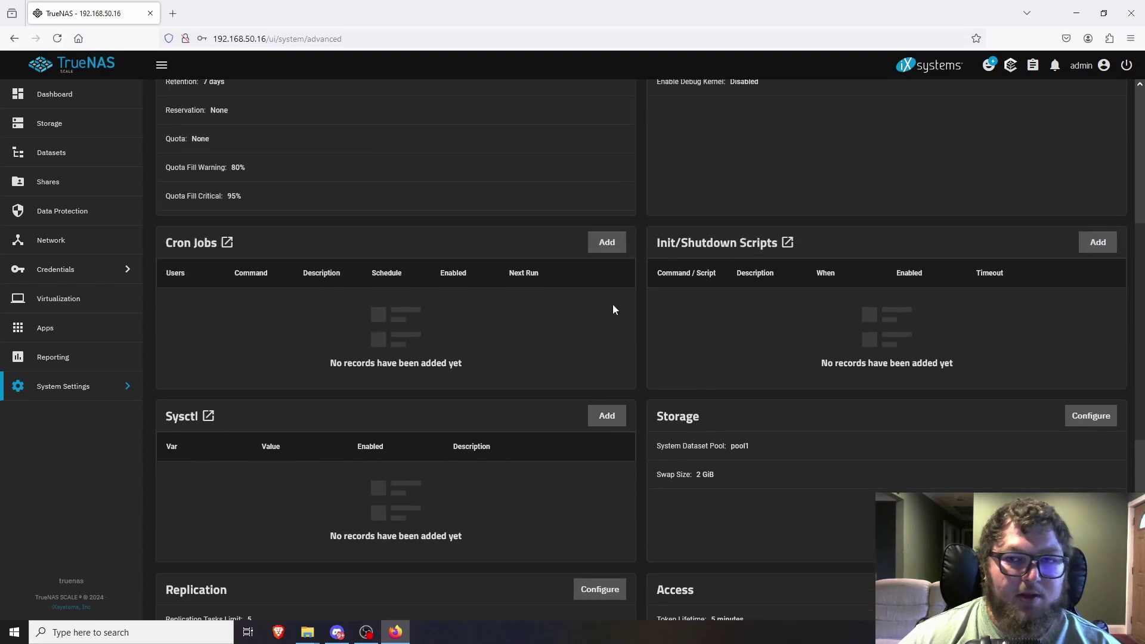
{"action": "scroll", "coordinate": [535, 305], "scroll_direction": "up", "scroll_amount": 3}
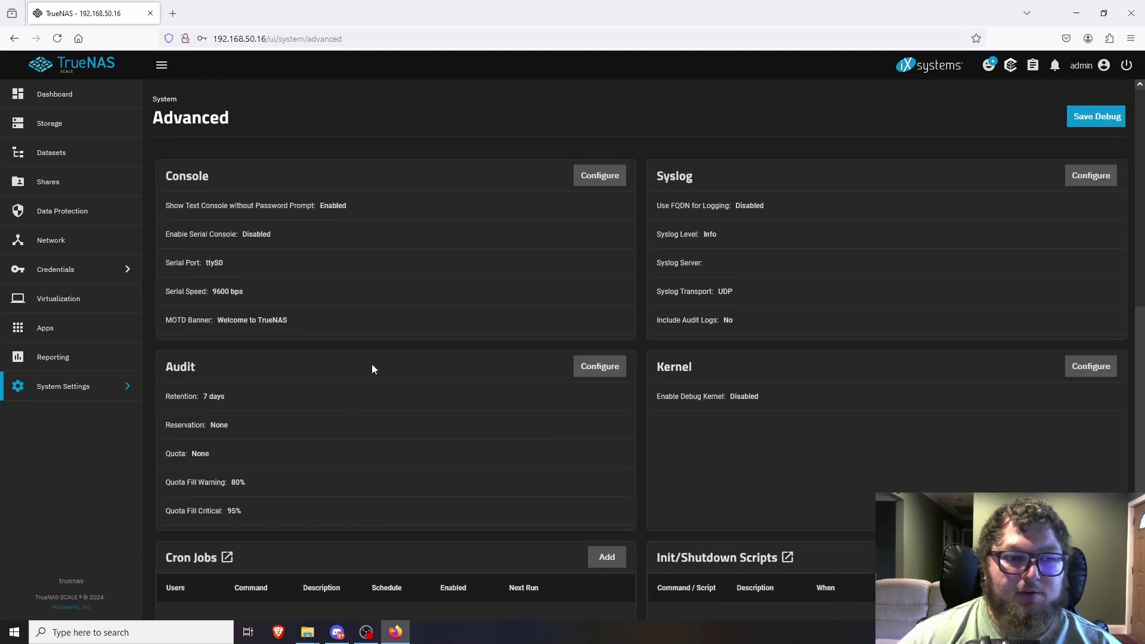
{"action": "left_click", "coordinate": [84, 333]}
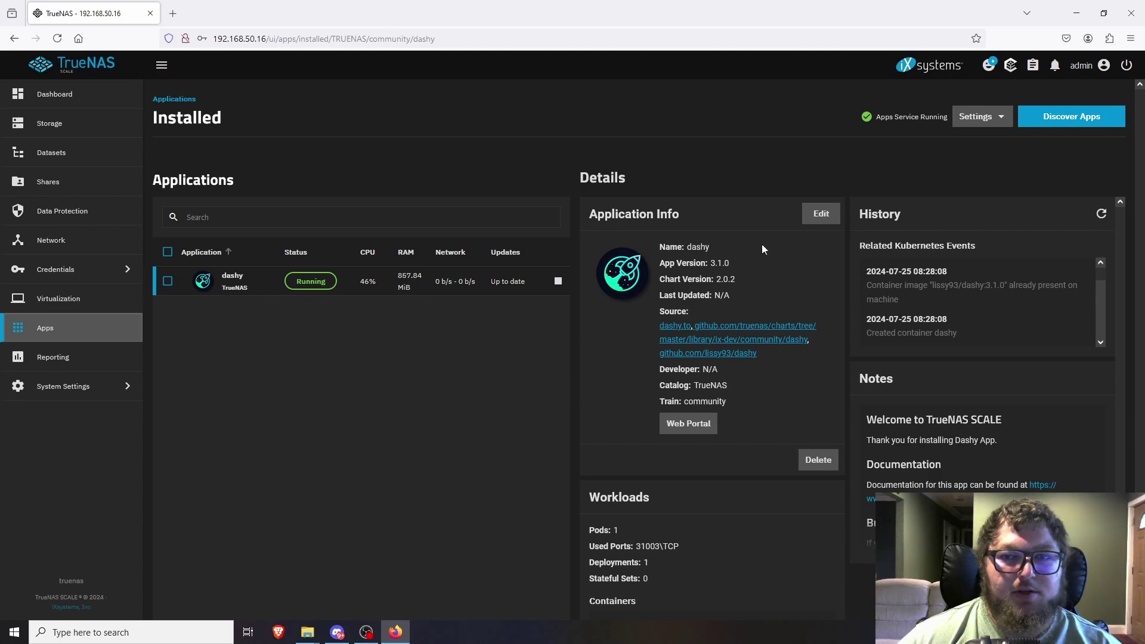
Open Dashy's web portal at 192.168.50.197:31003, confirm it loads, then close its tab.
{"action": "left_click", "coordinate": [695, 431]}
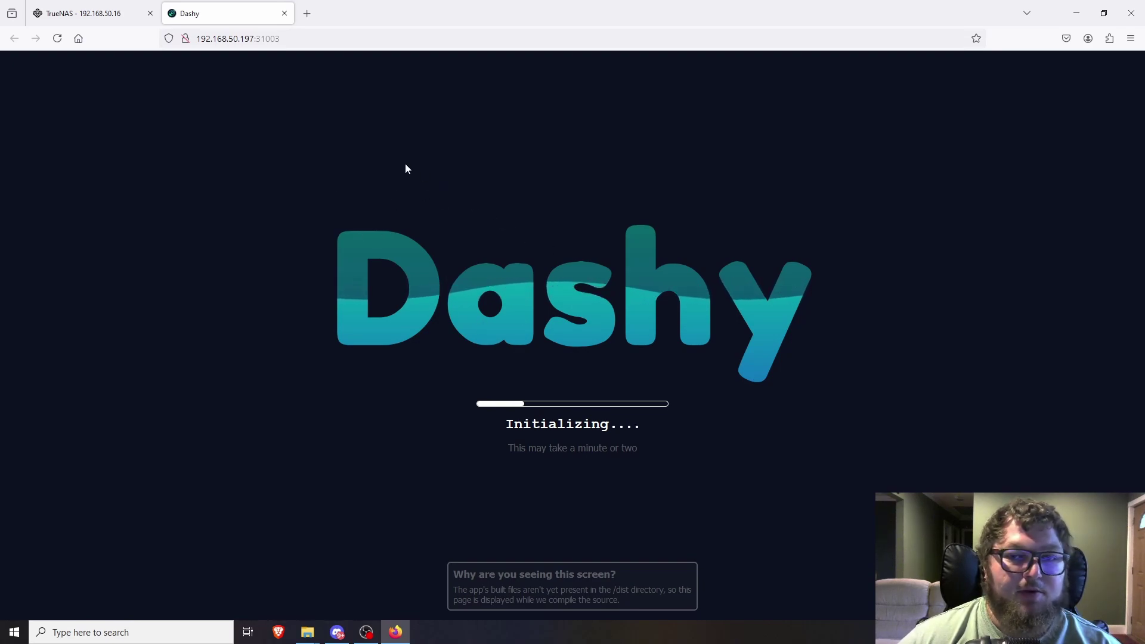
{"action": "left_click", "coordinate": [284, 14]}
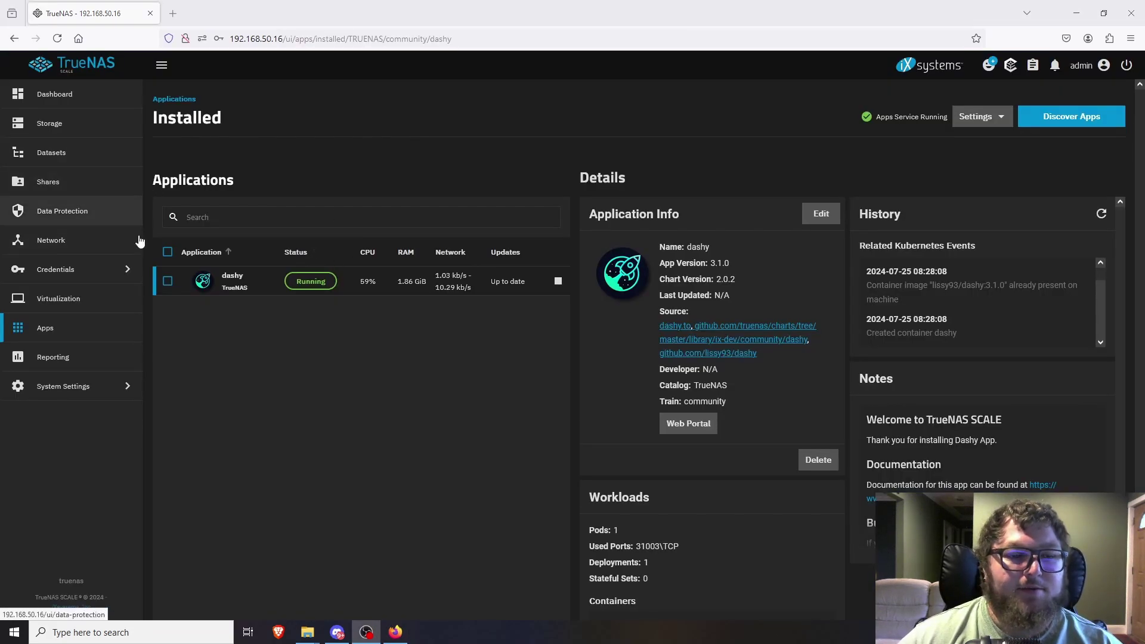